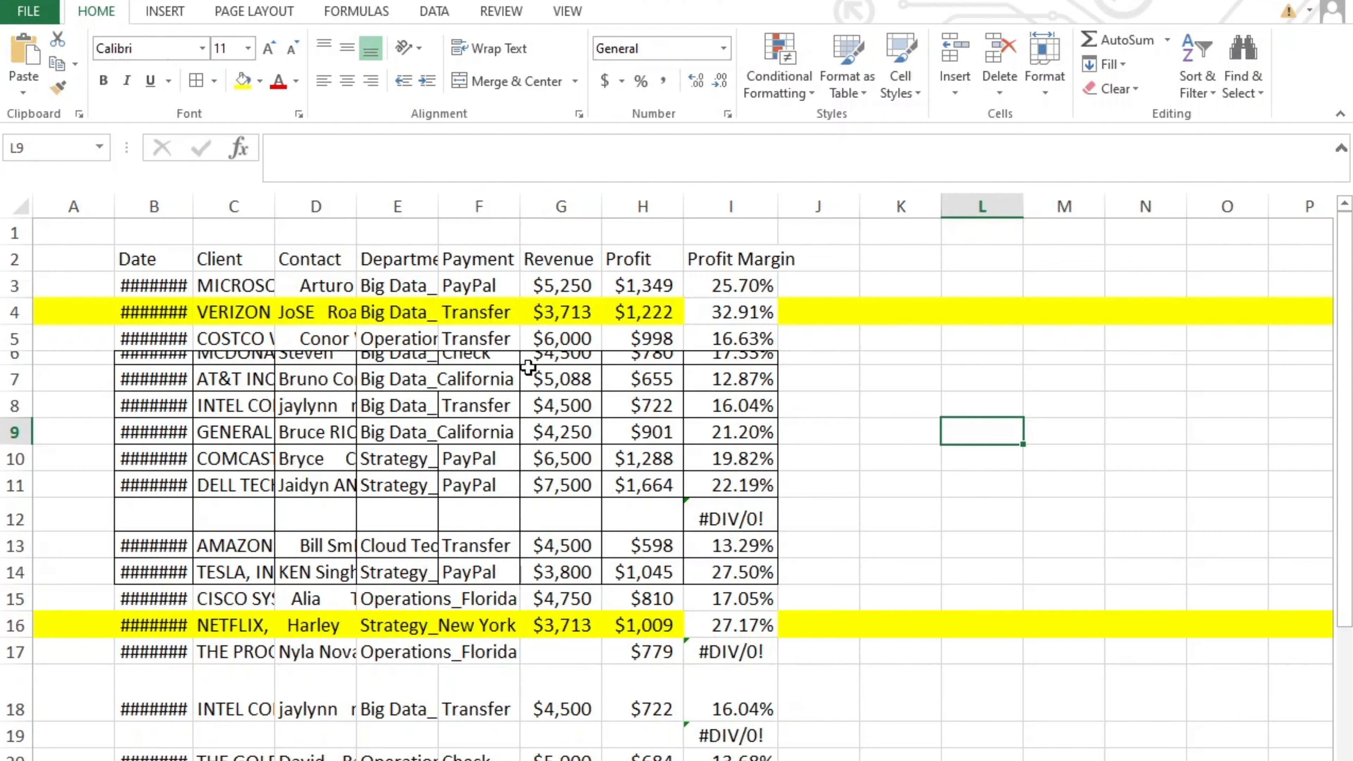
Step: Clear all formatting from the entire worksheet while keeping the cell contents
{"action": "left_click", "coordinate": [528, 369]}
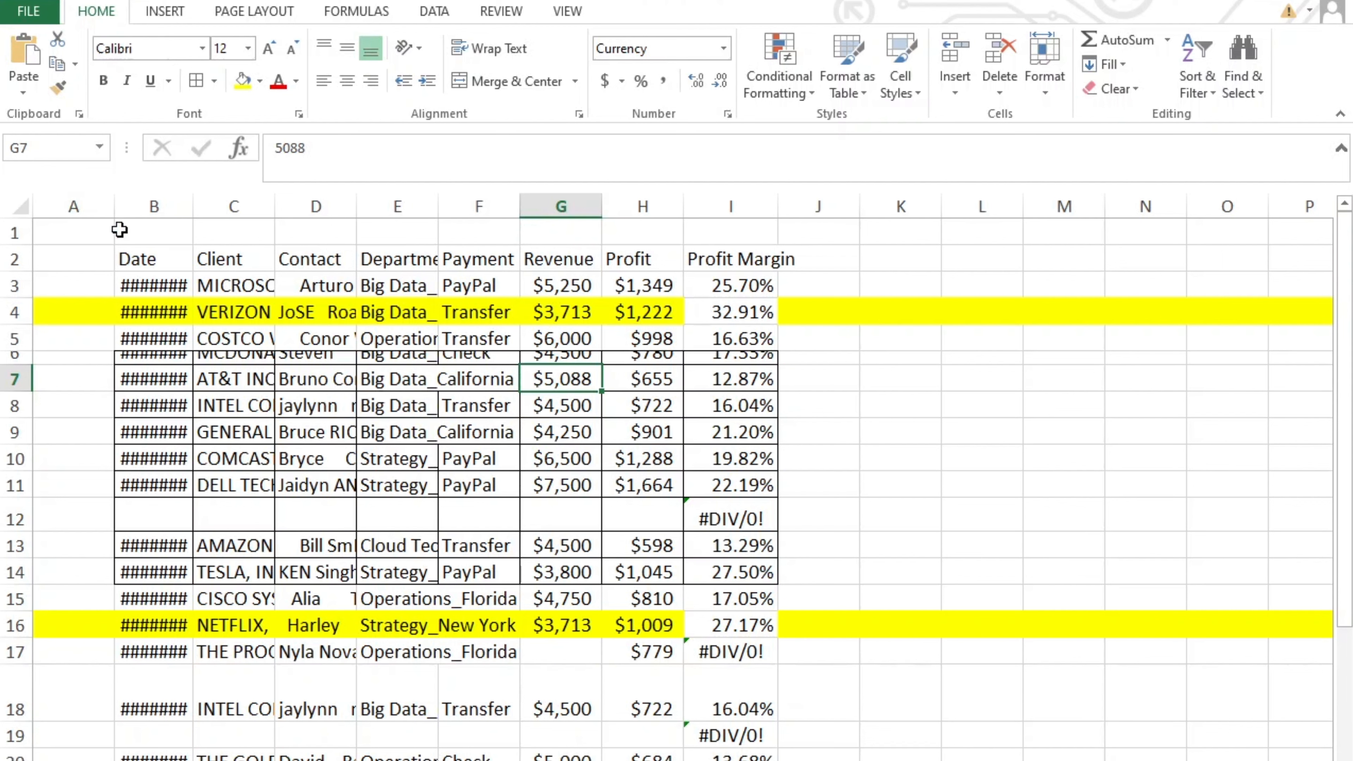
{"action": "left_click", "coordinate": [21, 207]}
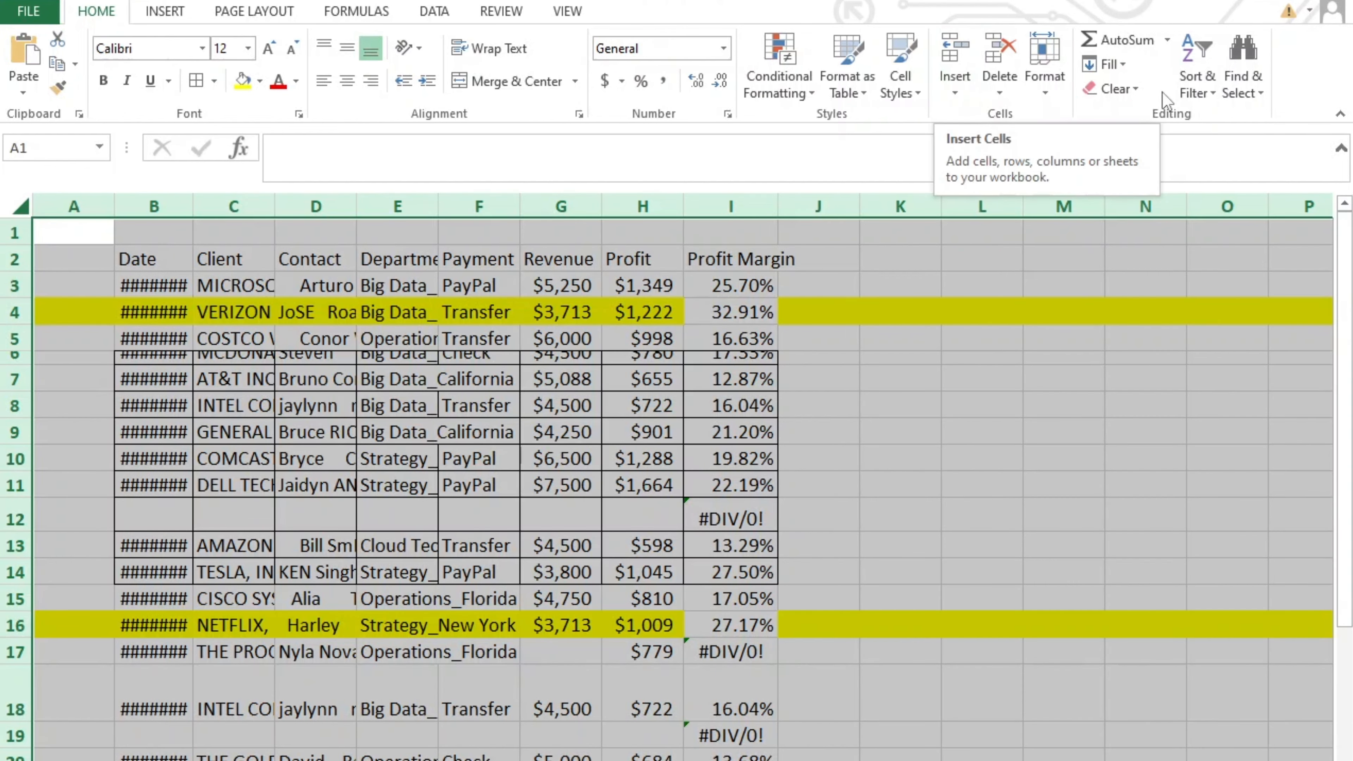
{"action": "left_click", "coordinate": [1133, 95]}
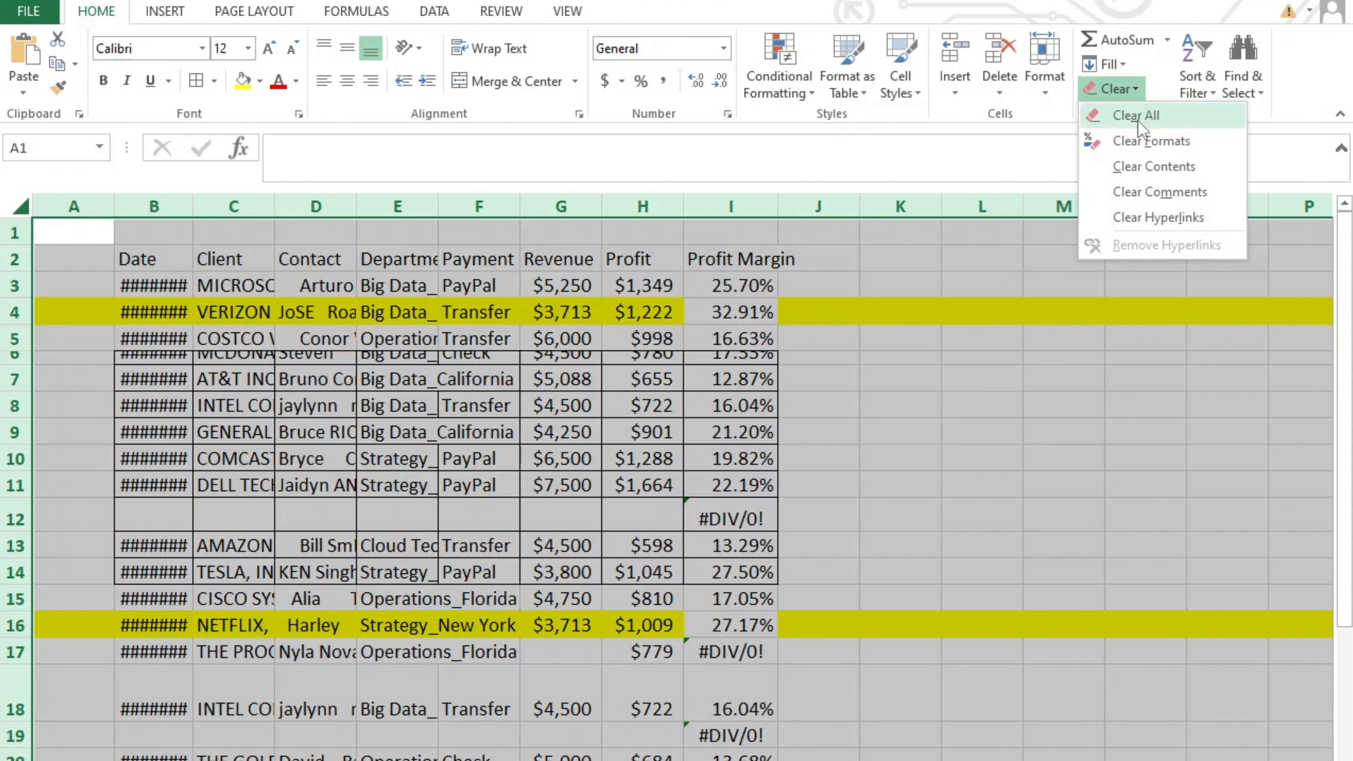
{"action": "left_click", "coordinate": [1148, 144]}
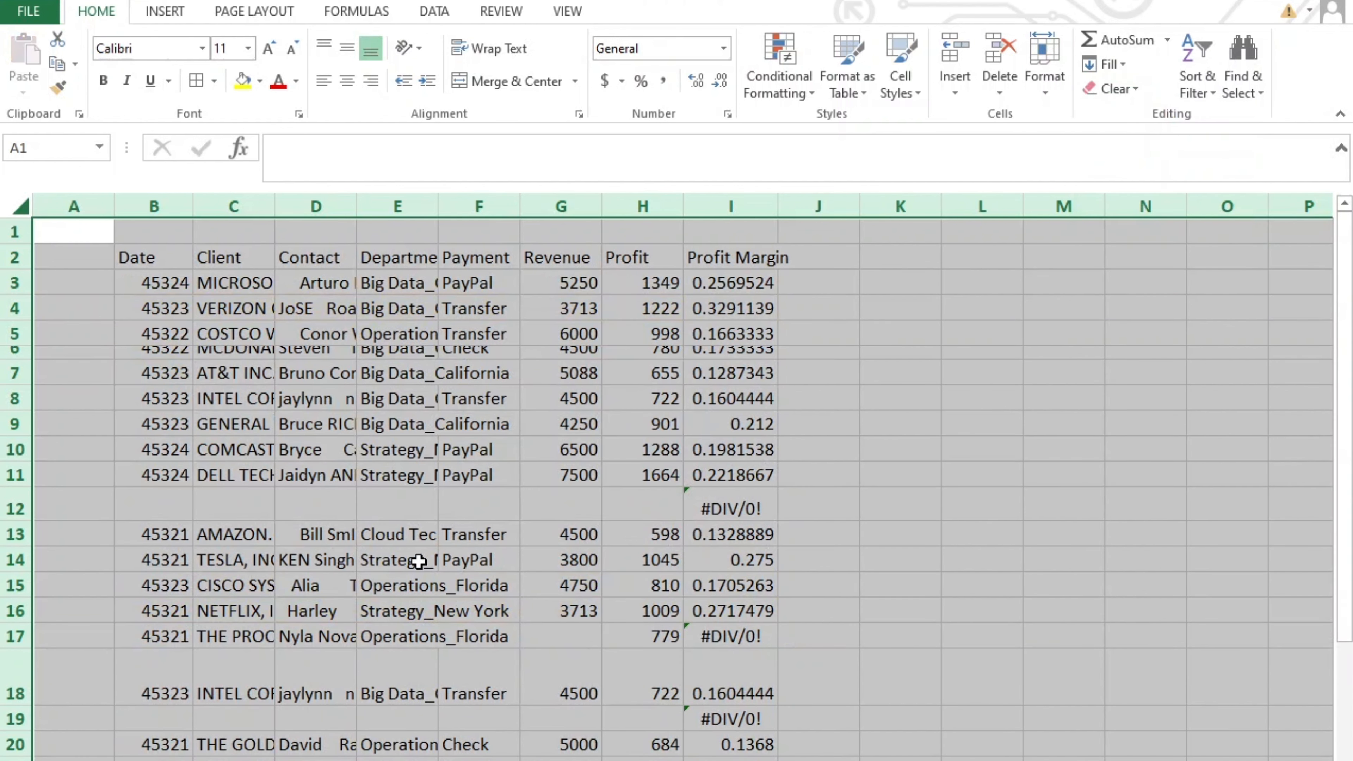
{"action": "left_click", "coordinate": [1001, 580]}
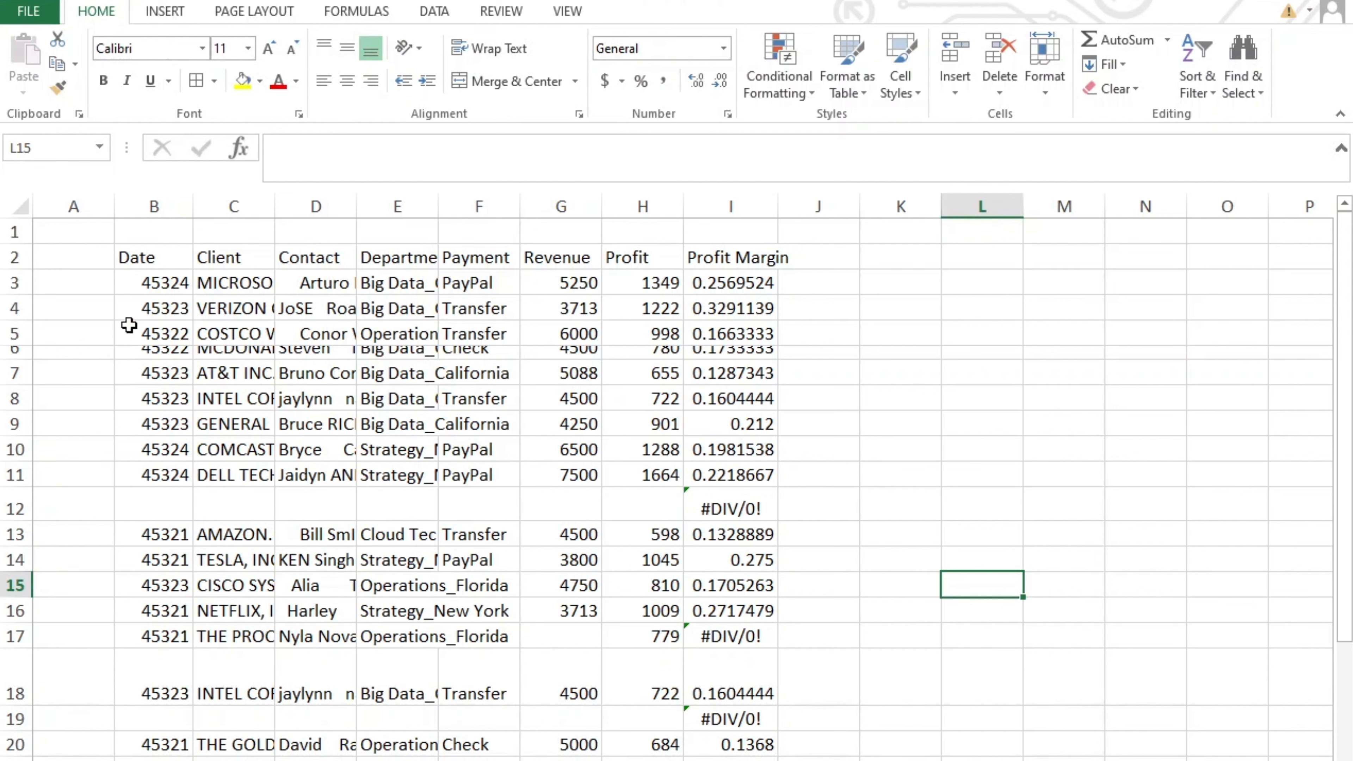
Step: AutoFit the row heights and column widths across the entire worksheet
{"action": "left_click", "coordinate": [11, 209]}
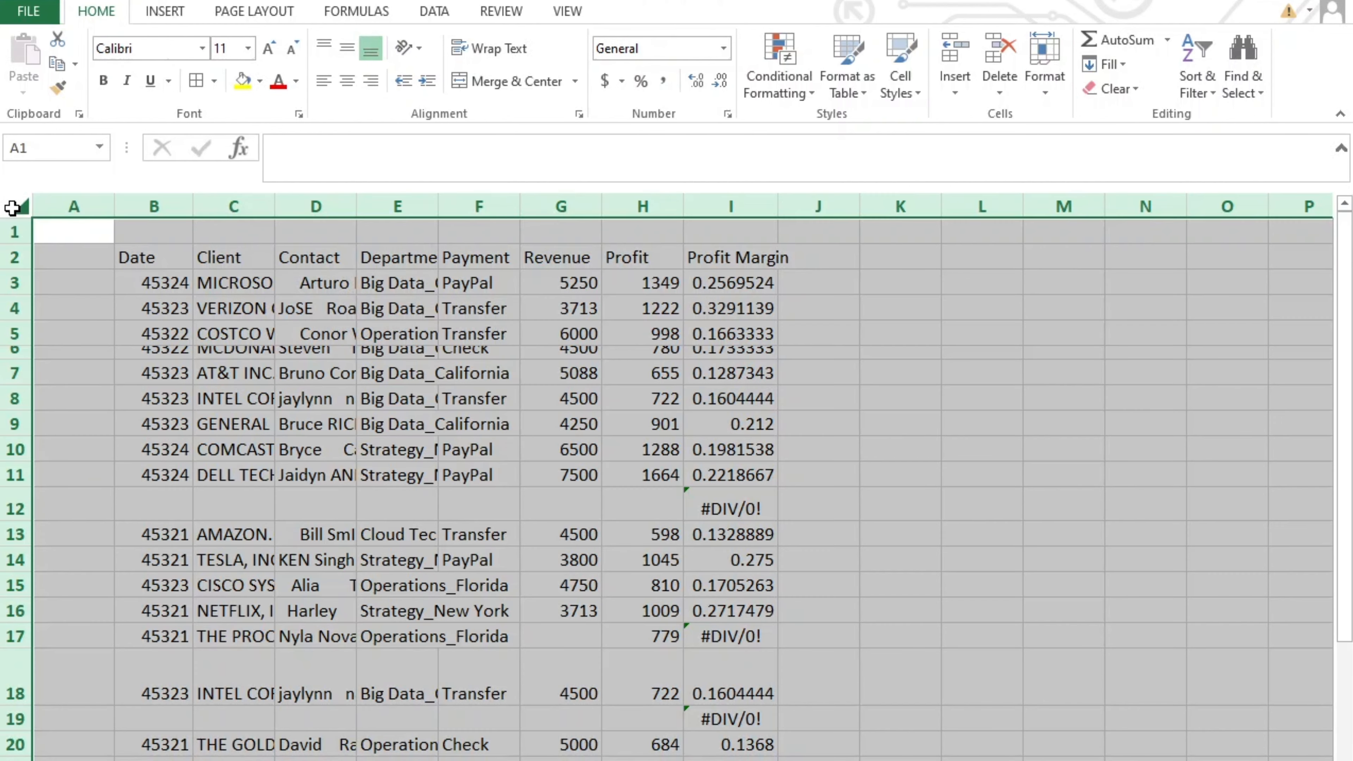
{"action": "left_click", "coordinate": [1045, 86]}
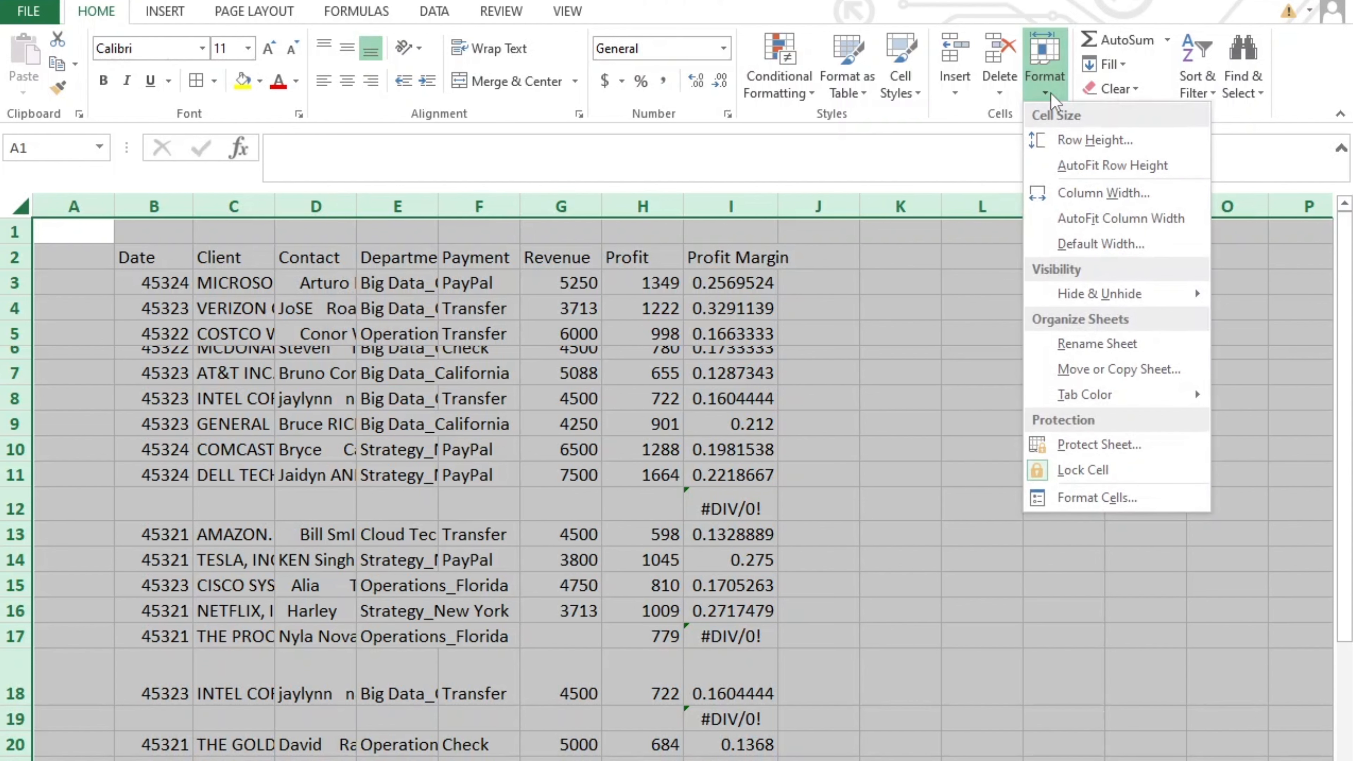
{"action": "left_click", "coordinate": [1065, 167]}
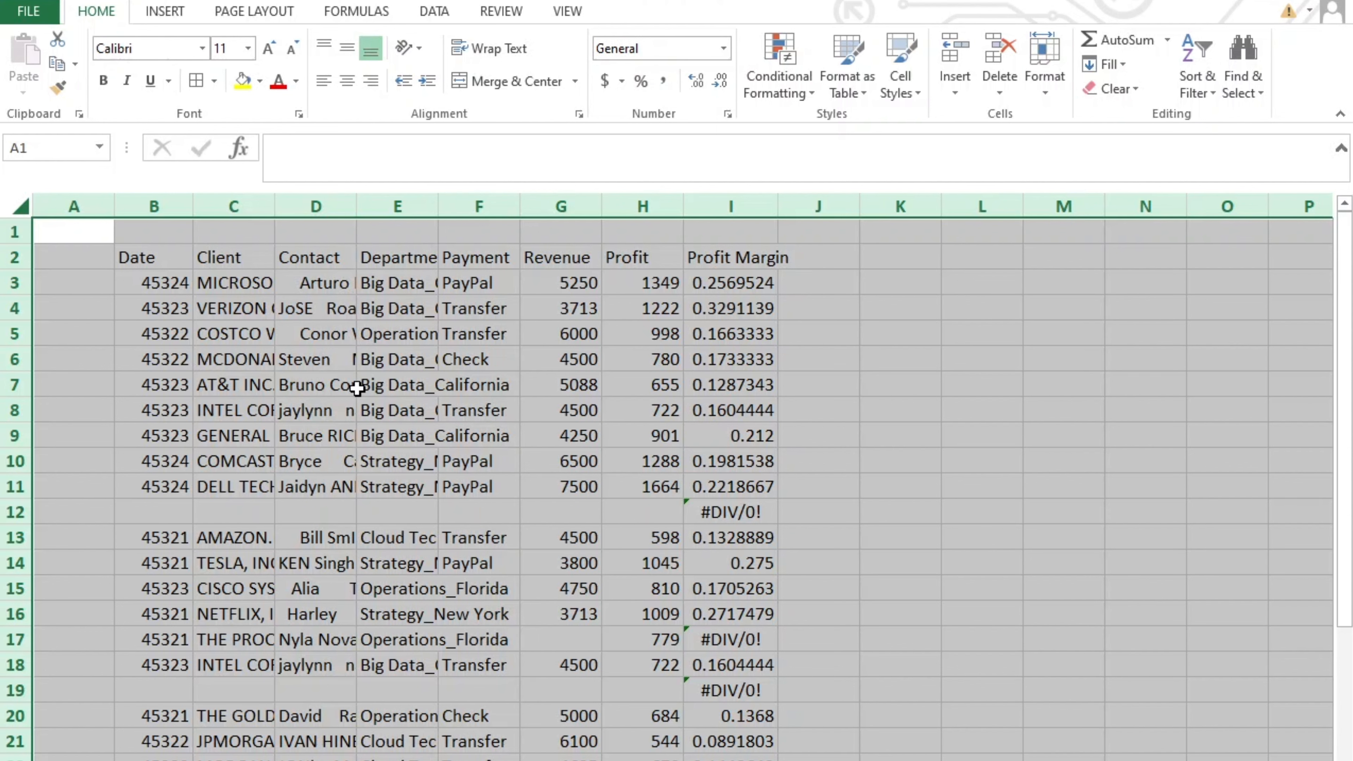
{"action": "left_click", "coordinate": [1045, 95]}
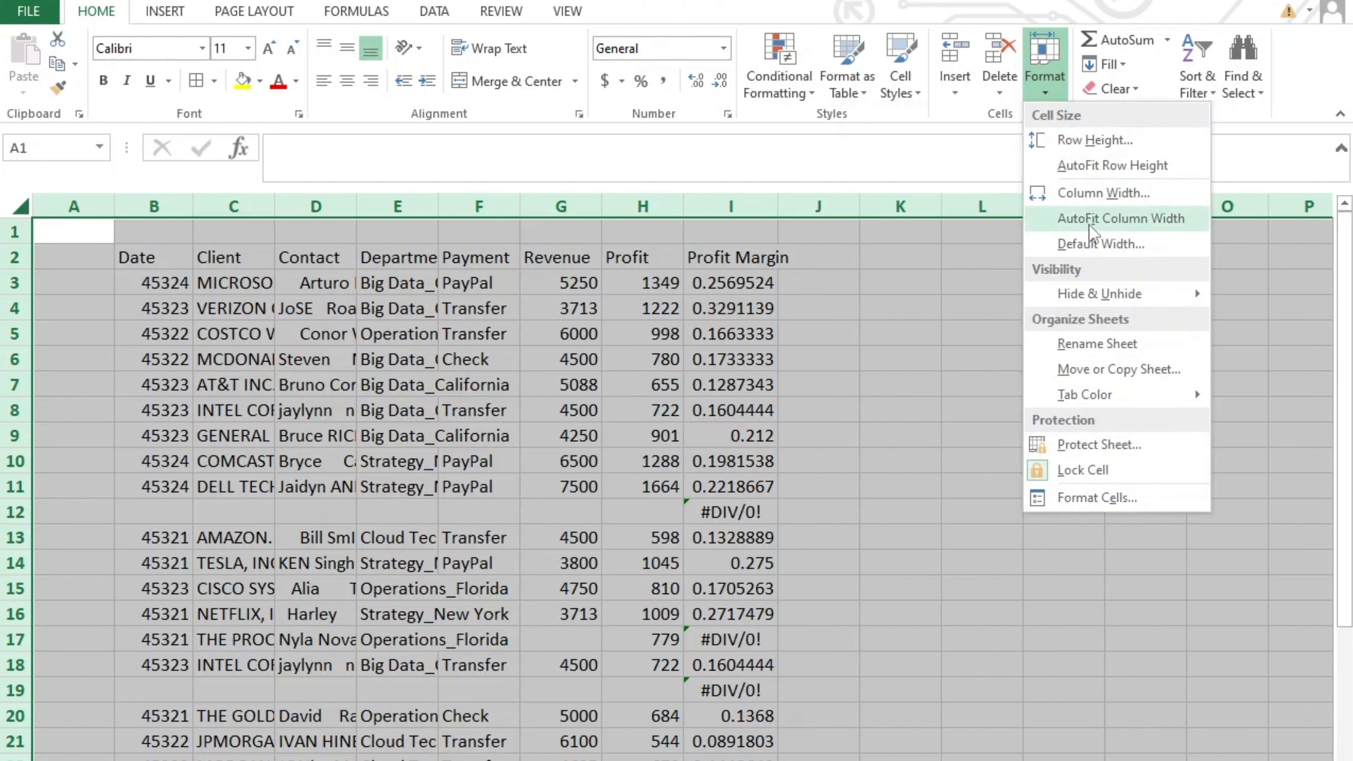
{"action": "left_click", "coordinate": [1101, 225]}
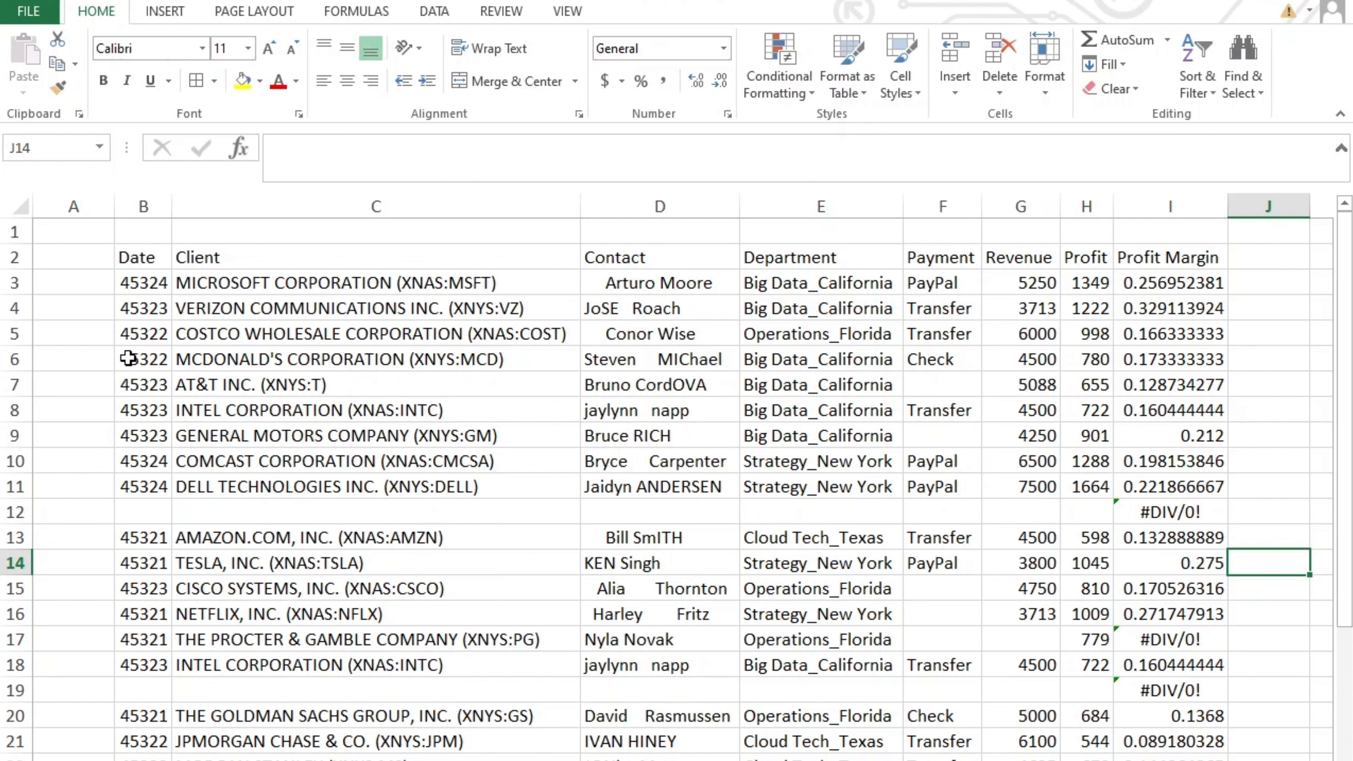
{"action": "left_click", "coordinate": [132, 334]}
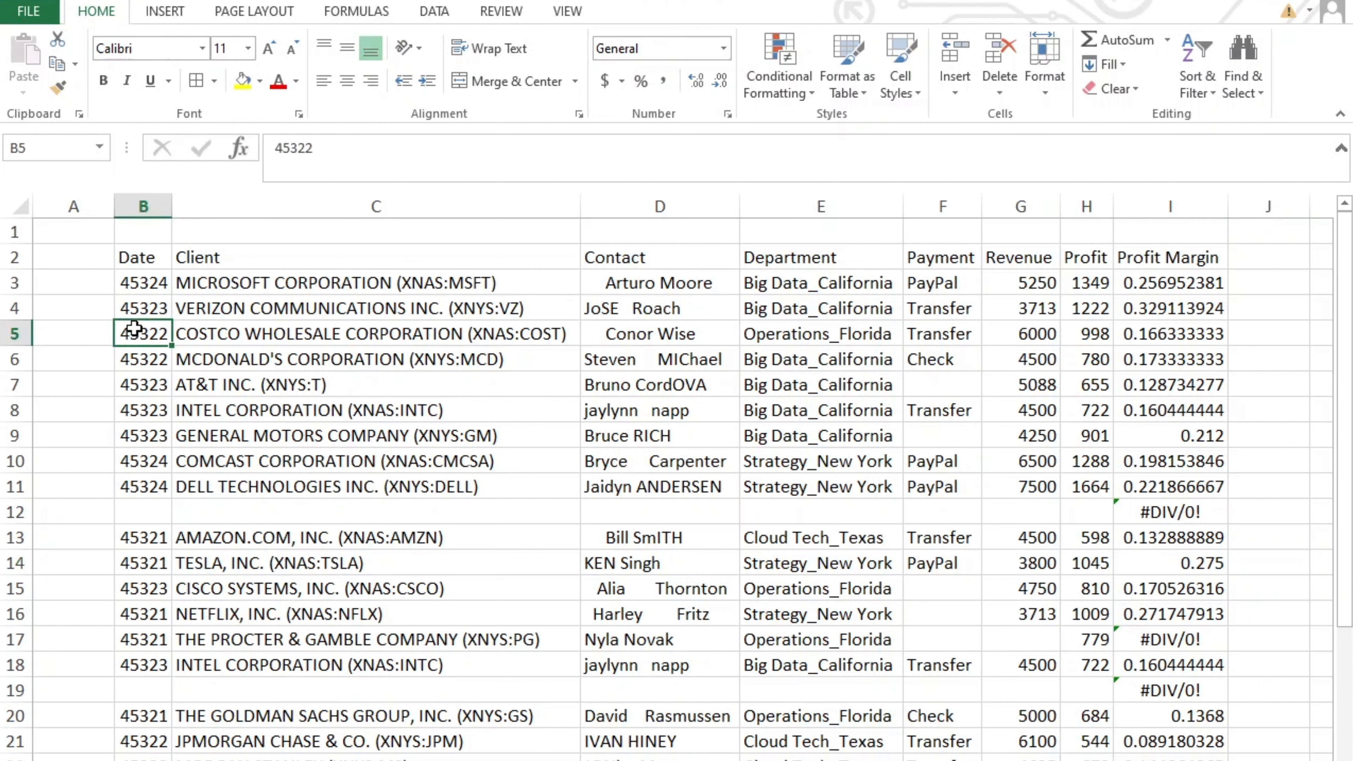
{"action": "left_click", "coordinate": [140, 307]}
{"action": "left_click", "coordinate": [147, 284]}
{"action": "left_click", "coordinate": [151, 496]}
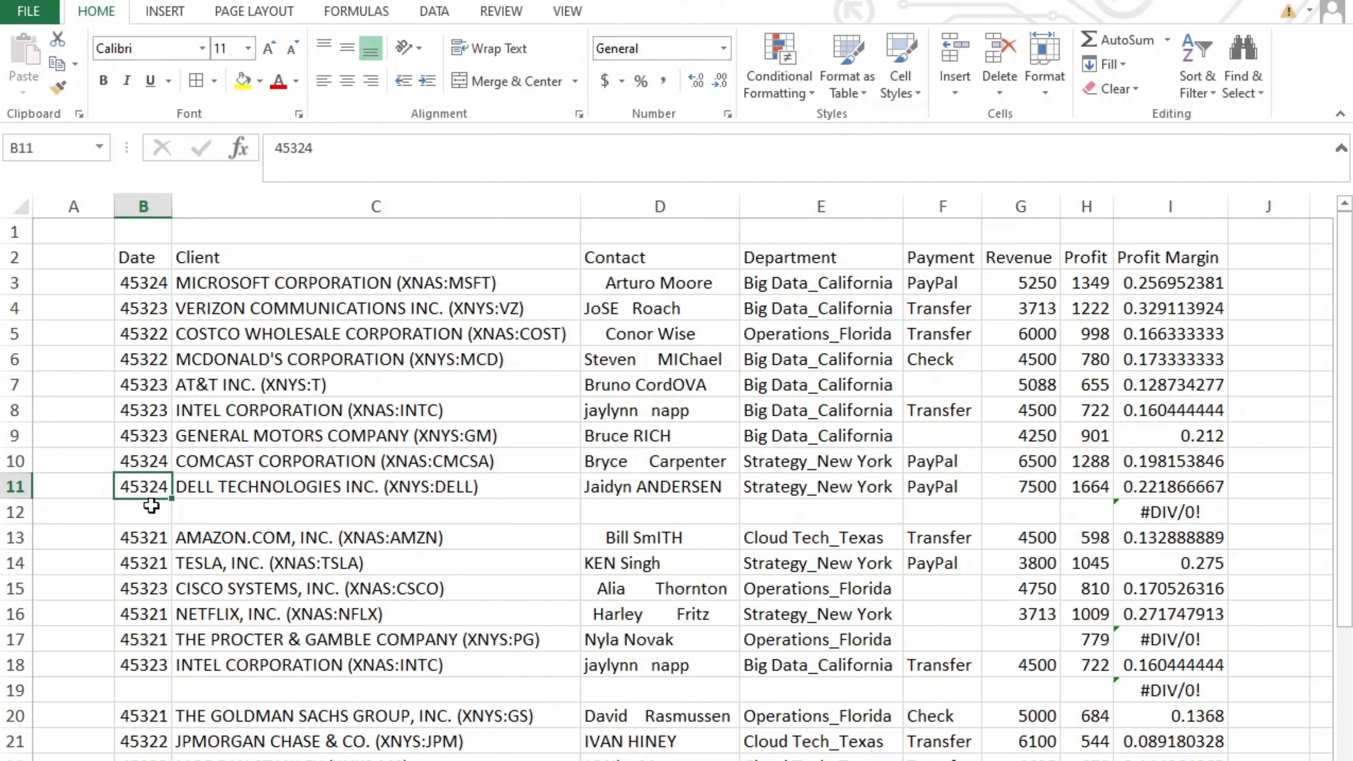
{"action": "left_click", "coordinate": [151, 551]}
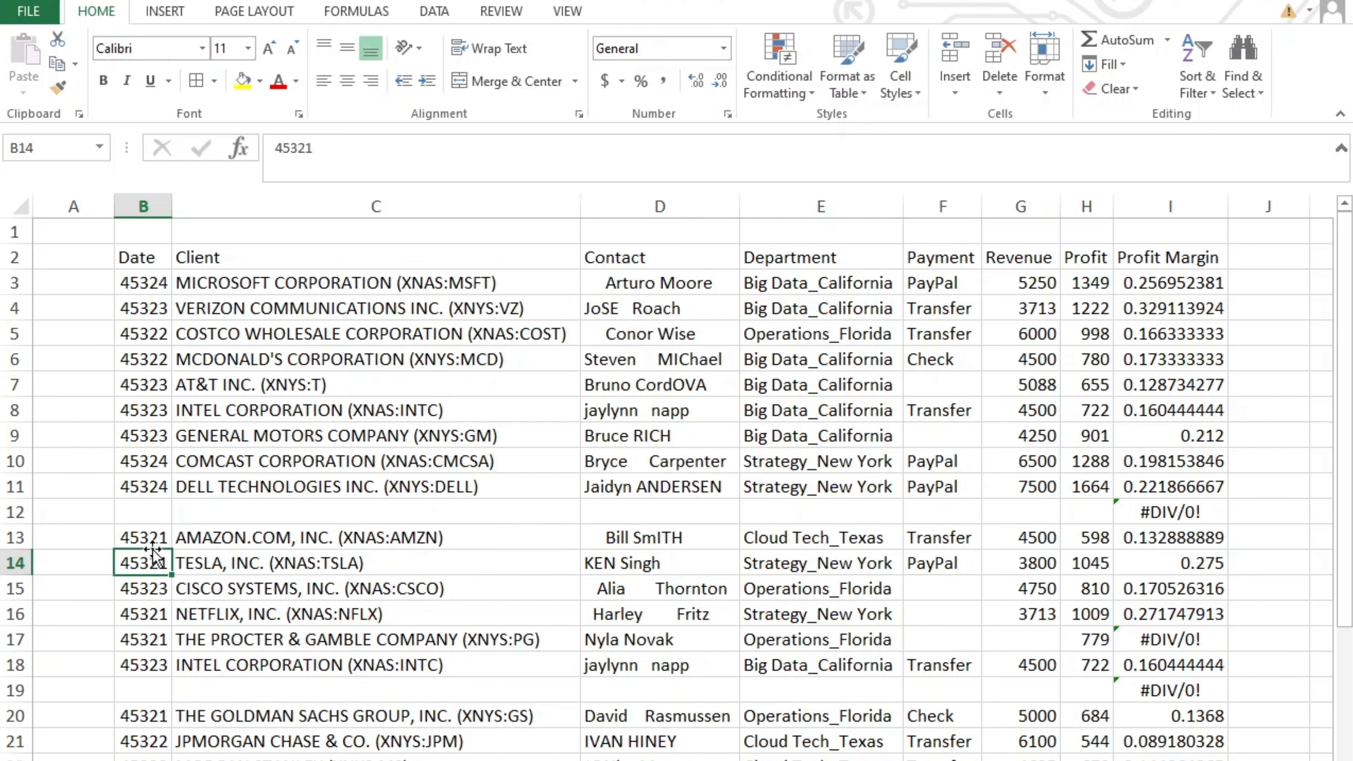
Step: Format the Date column B as Short Date and widen it so the full dates fit
{"action": "left_click", "coordinate": [146, 206]}
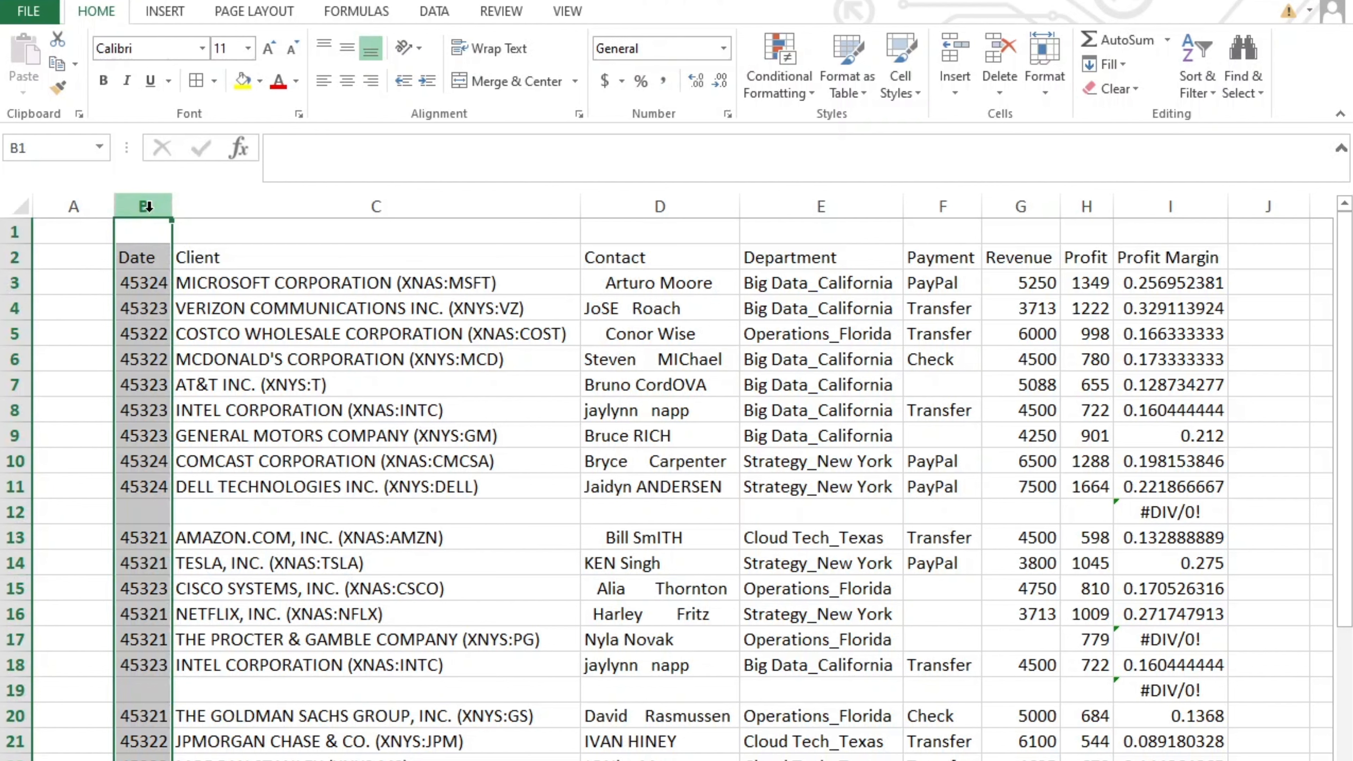
{"action": "left_click_drag", "start_coordinate": [172, 206], "coordinate": [182, 206]}
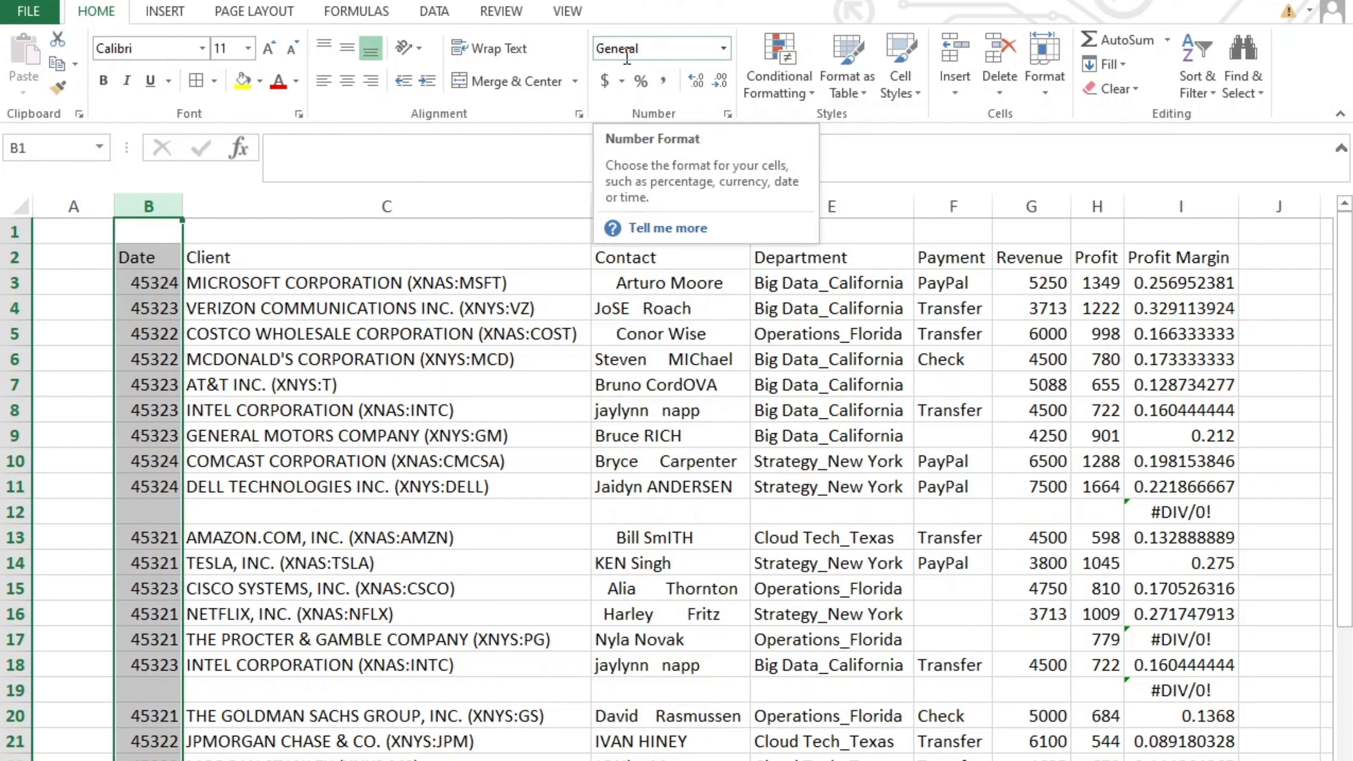
{"action": "left_click", "coordinate": [726, 53]}
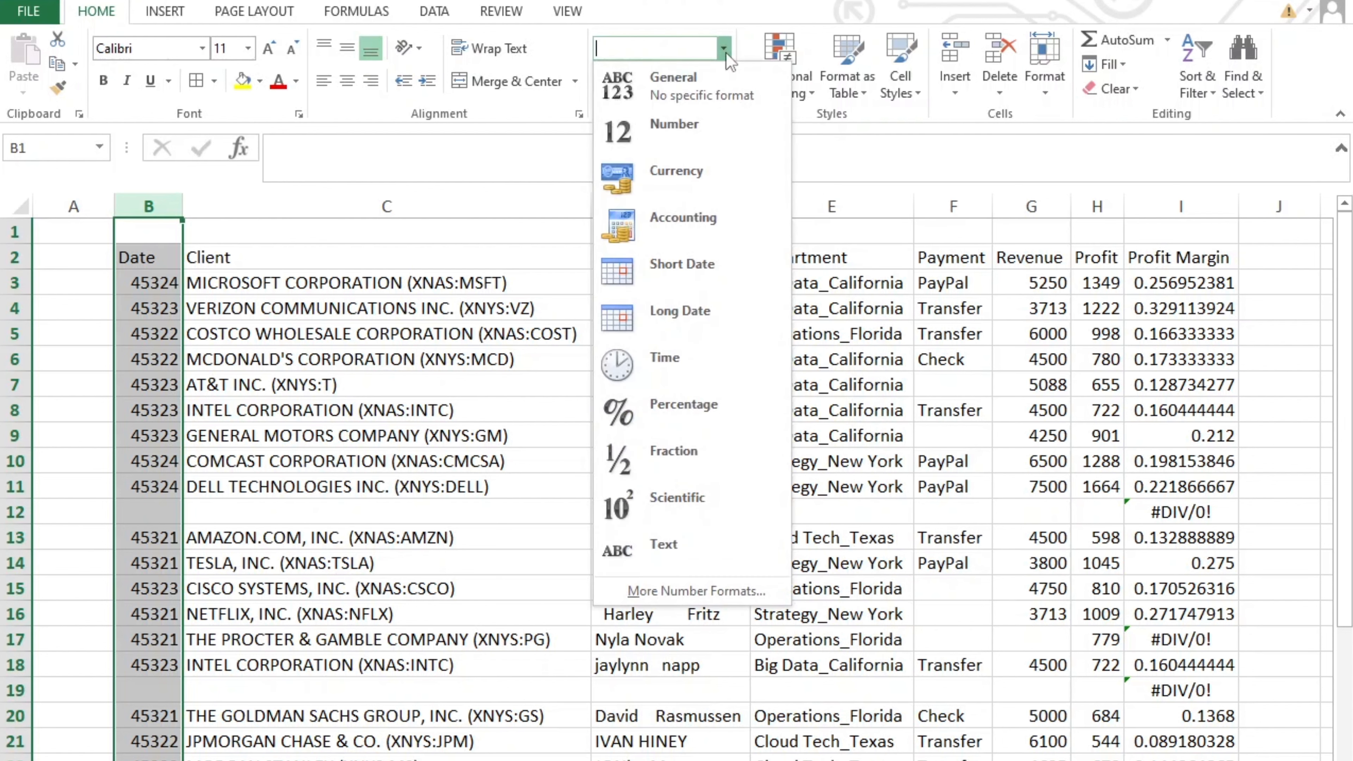
{"action": "left_click", "coordinate": [641, 271]}
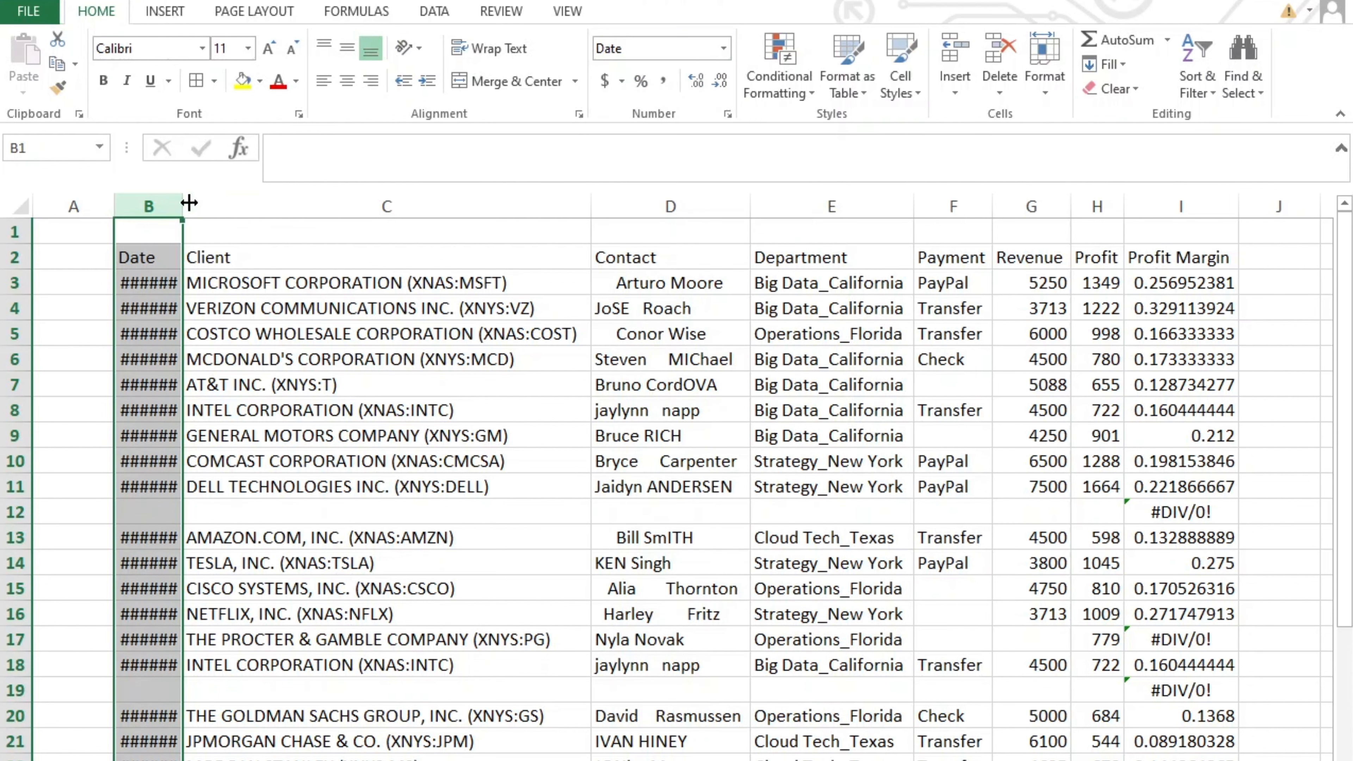
{"action": "left_click_drag", "start_coordinate": [184, 202], "coordinate": [208, 203]}
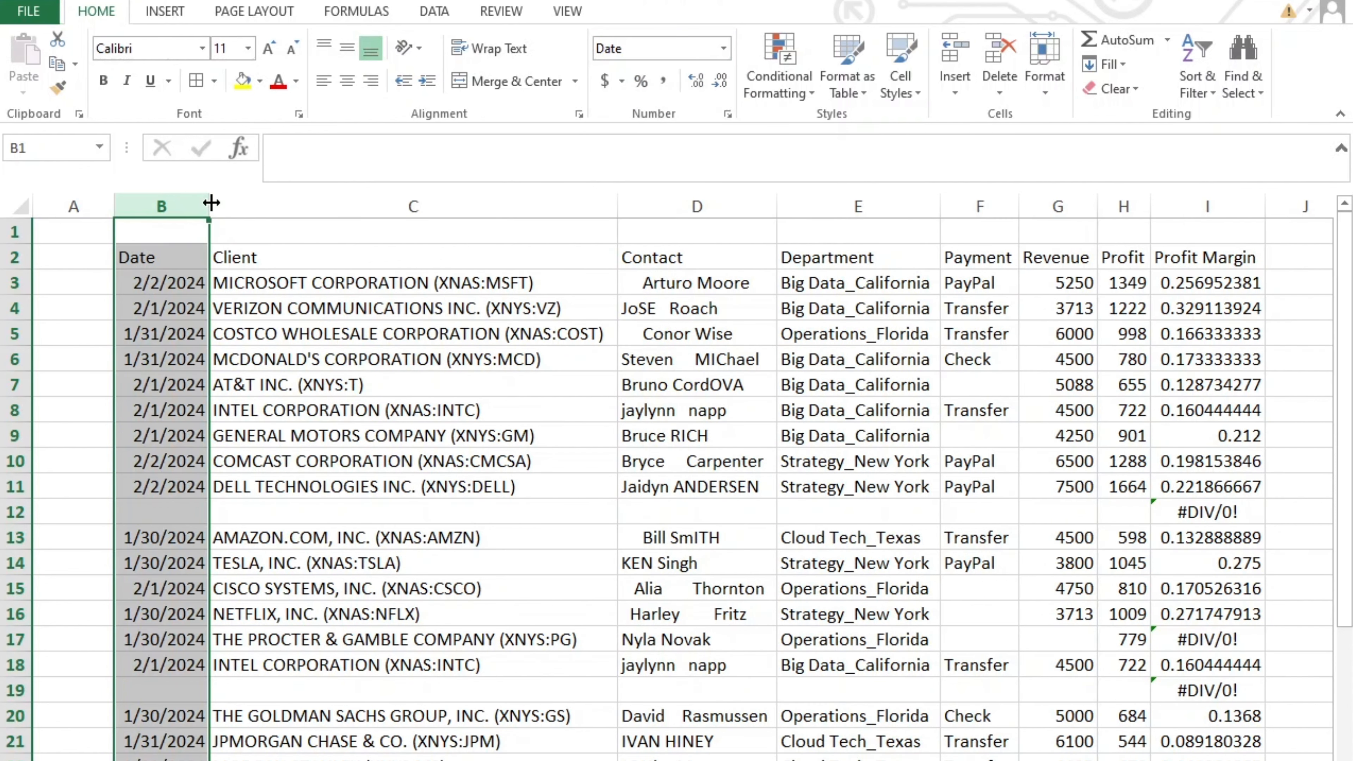
{"action": "left_click", "coordinate": [252, 298]}
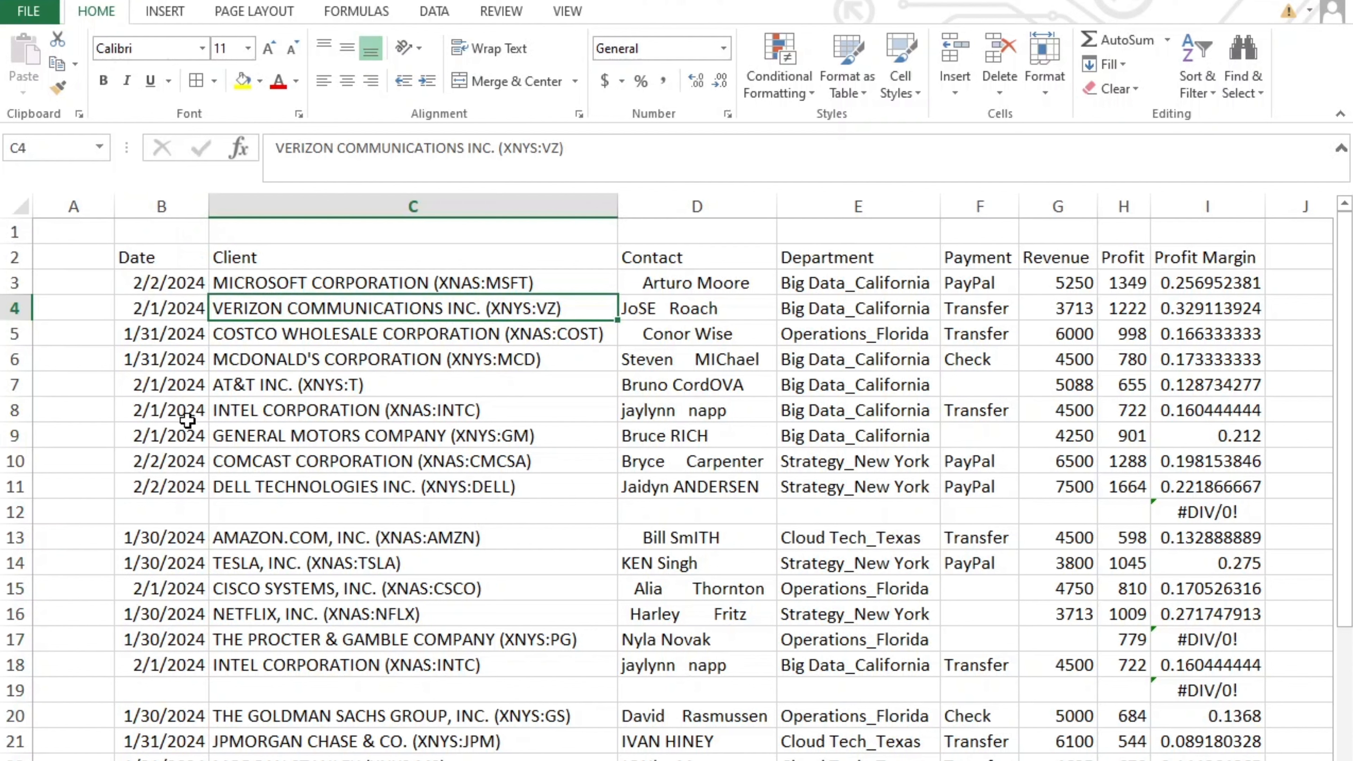
{"action": "left_click", "coordinate": [173, 665]}
{"action": "left_click", "coordinate": [282, 614]}
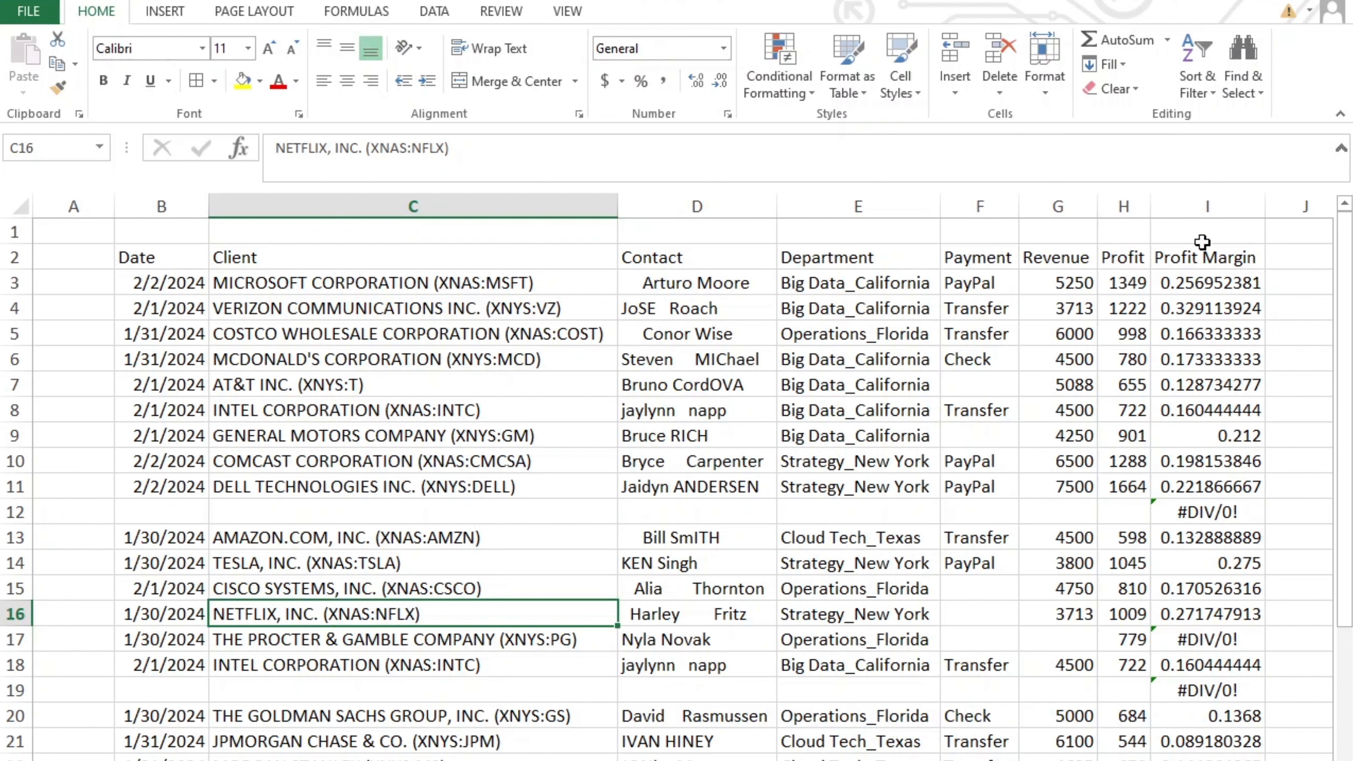
Step: Apply the Percentage number format to the Profit Margin column I
{"action": "left_click", "coordinate": [1204, 208]}
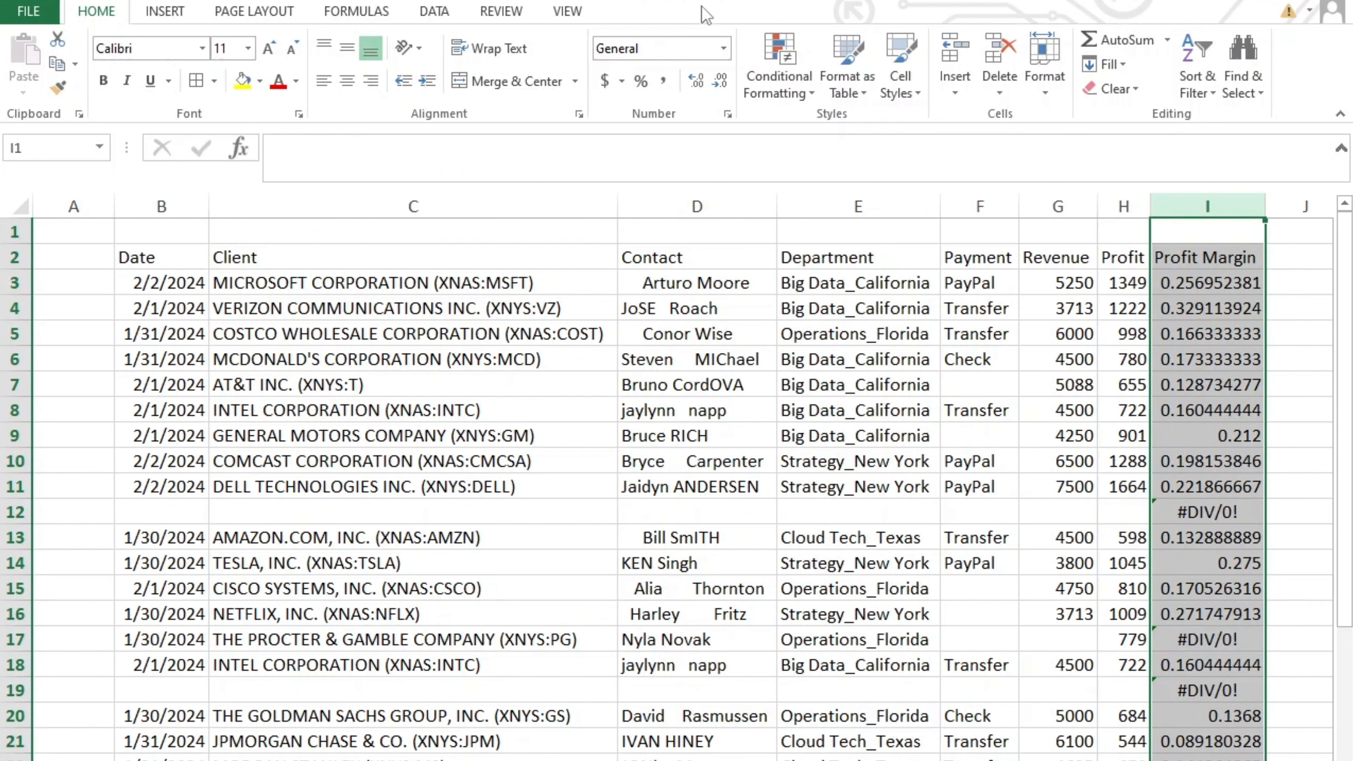
{"action": "left_click", "coordinate": [727, 50]}
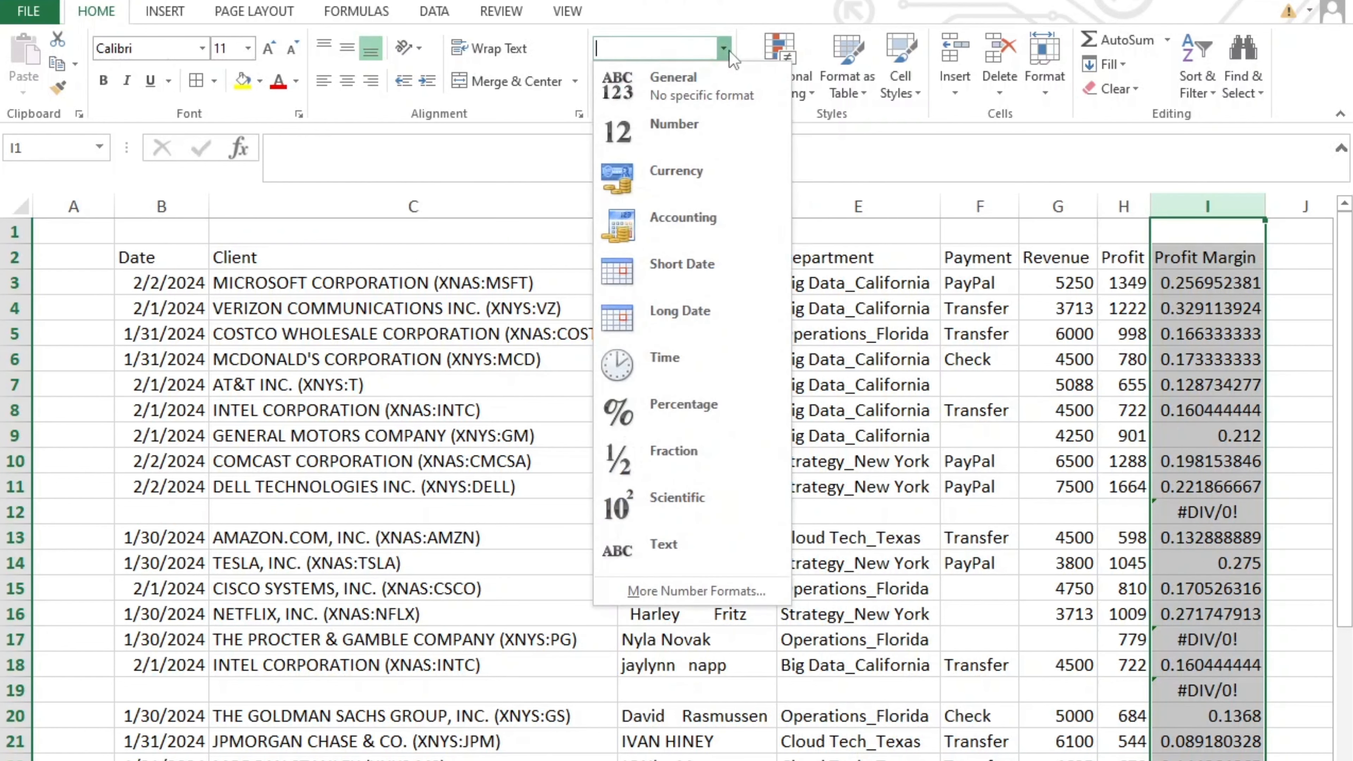
{"action": "left_click", "coordinate": [709, 400]}
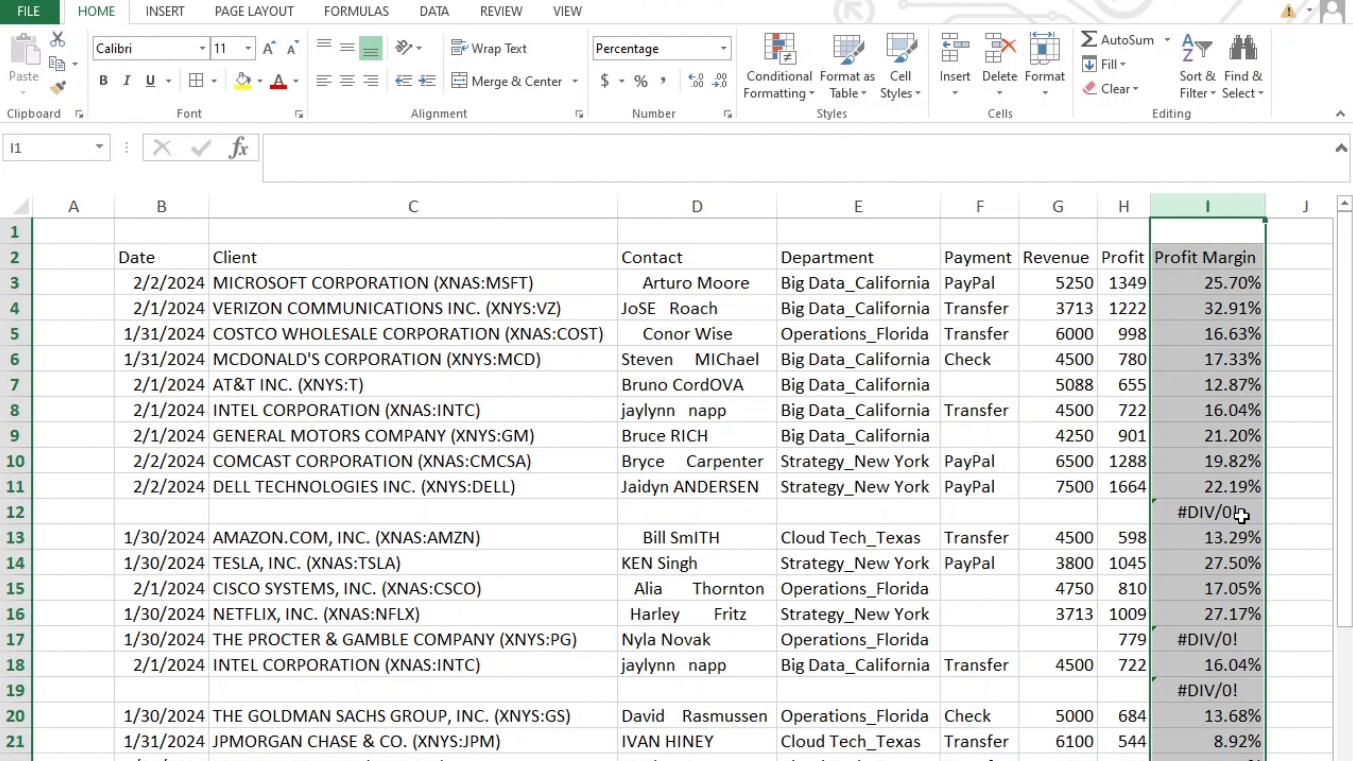
{"action": "left_click", "coordinate": [1279, 503]}
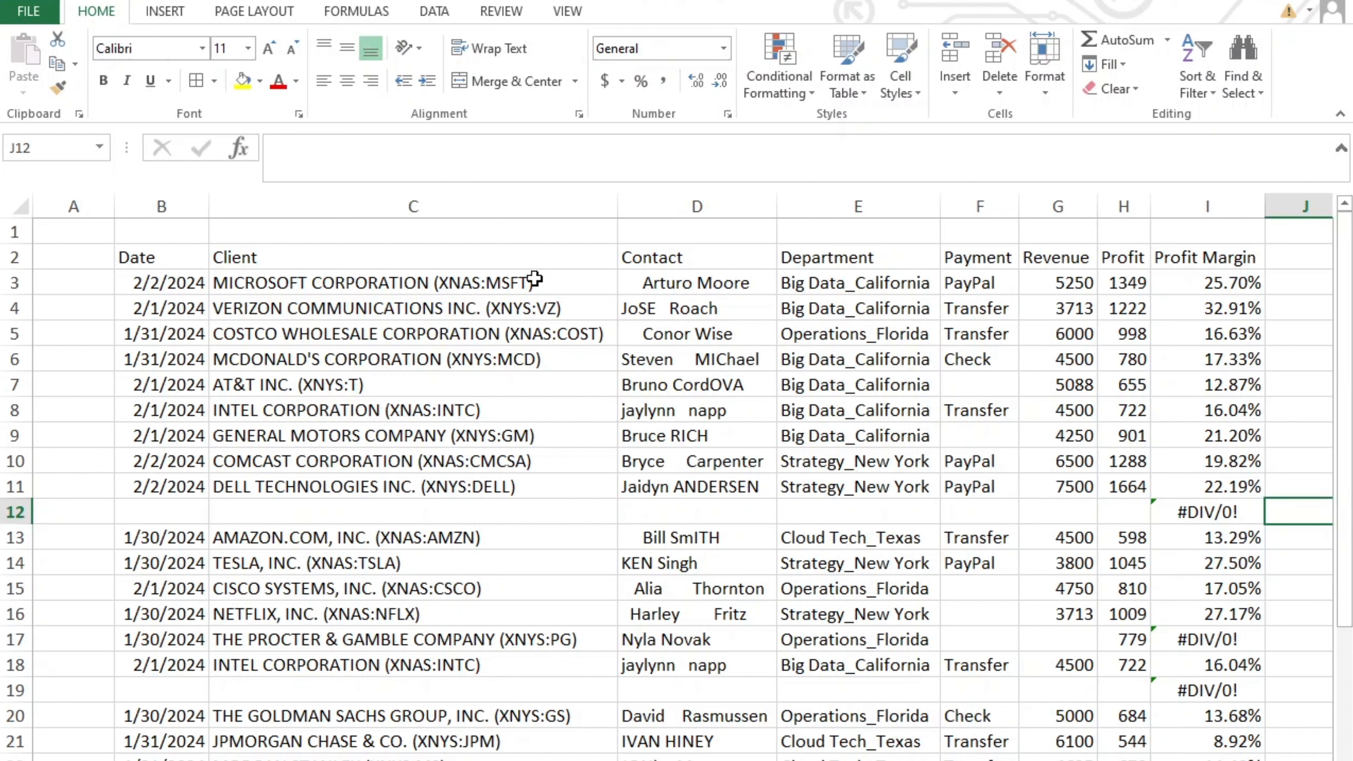
Step: Remove the parenthesised ticker codes throughout the table by replacing every "(*)" with nothing
{"action": "left_click", "coordinate": [441, 282]}
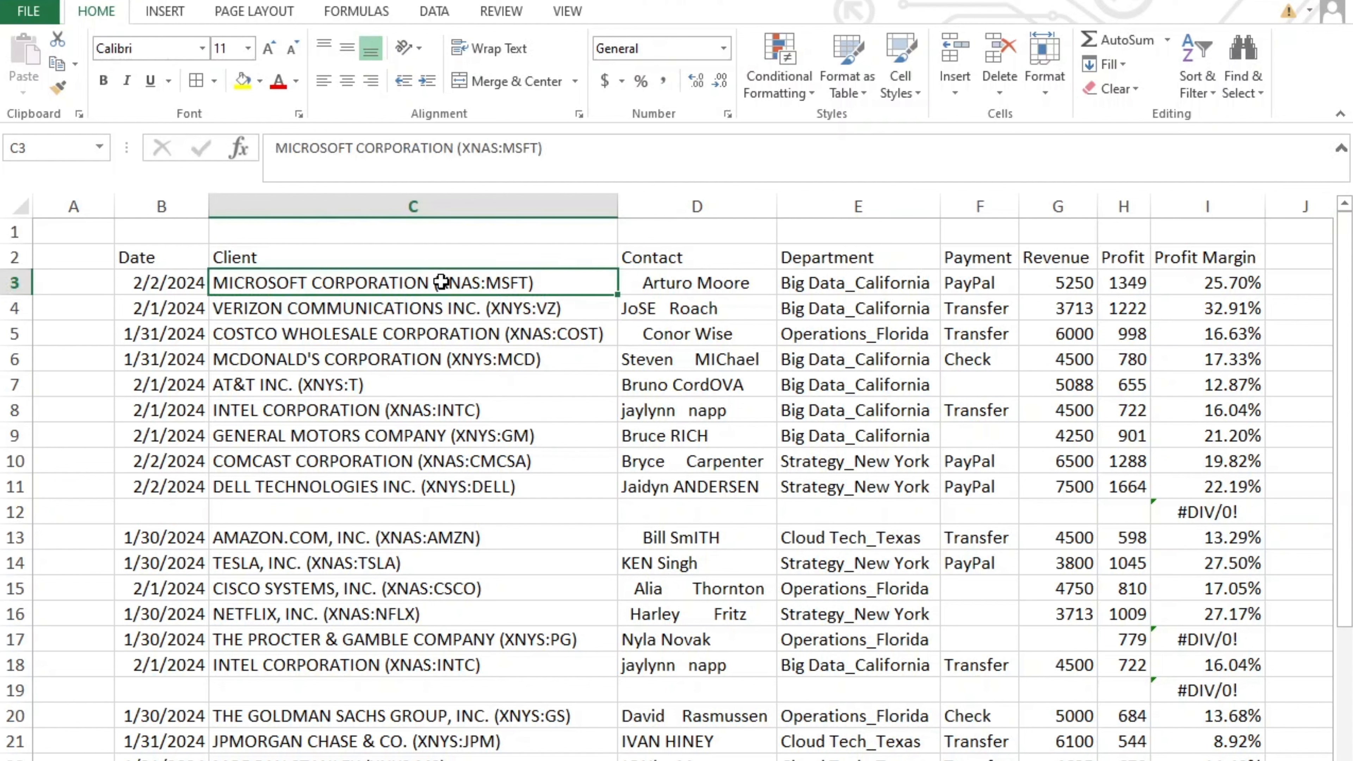
{"action": "key", "text": "ctrl+a"}
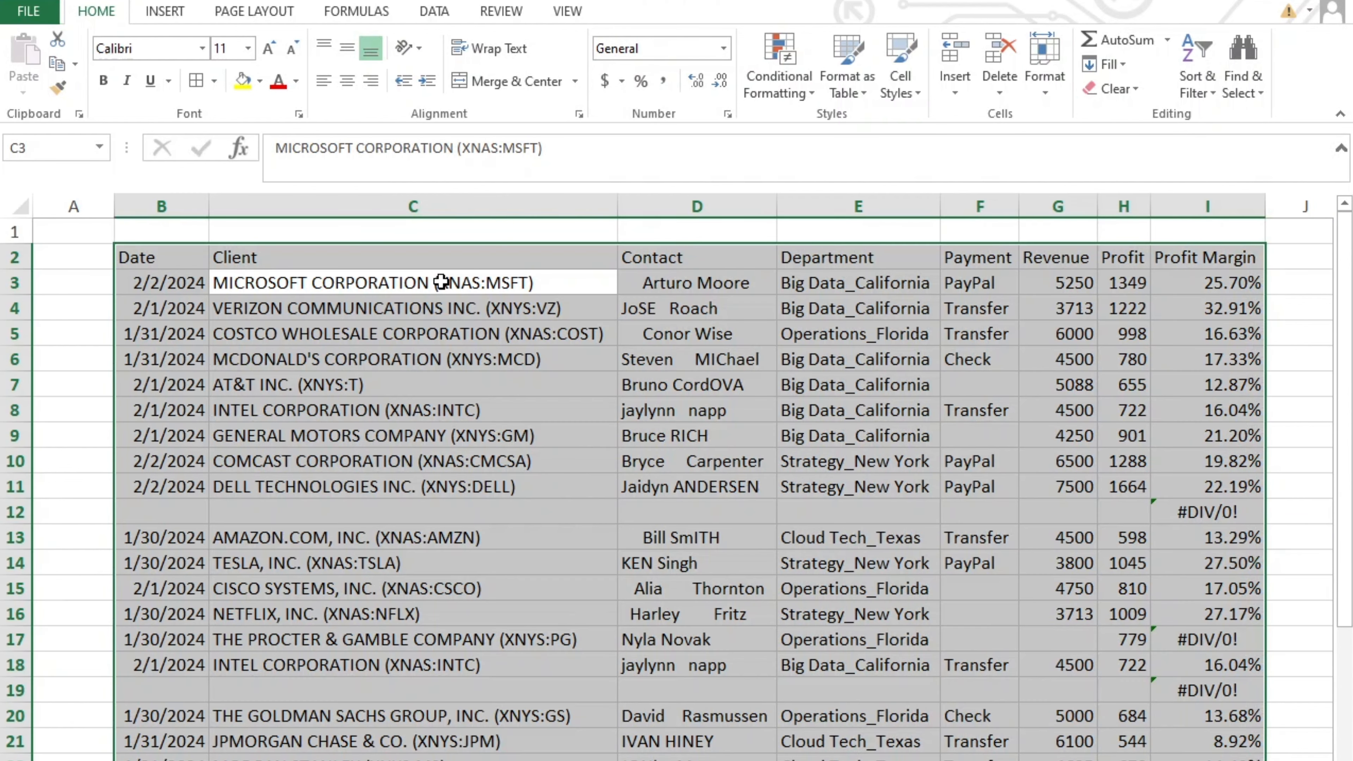
{"action": "left_click", "coordinate": [1249, 96]}
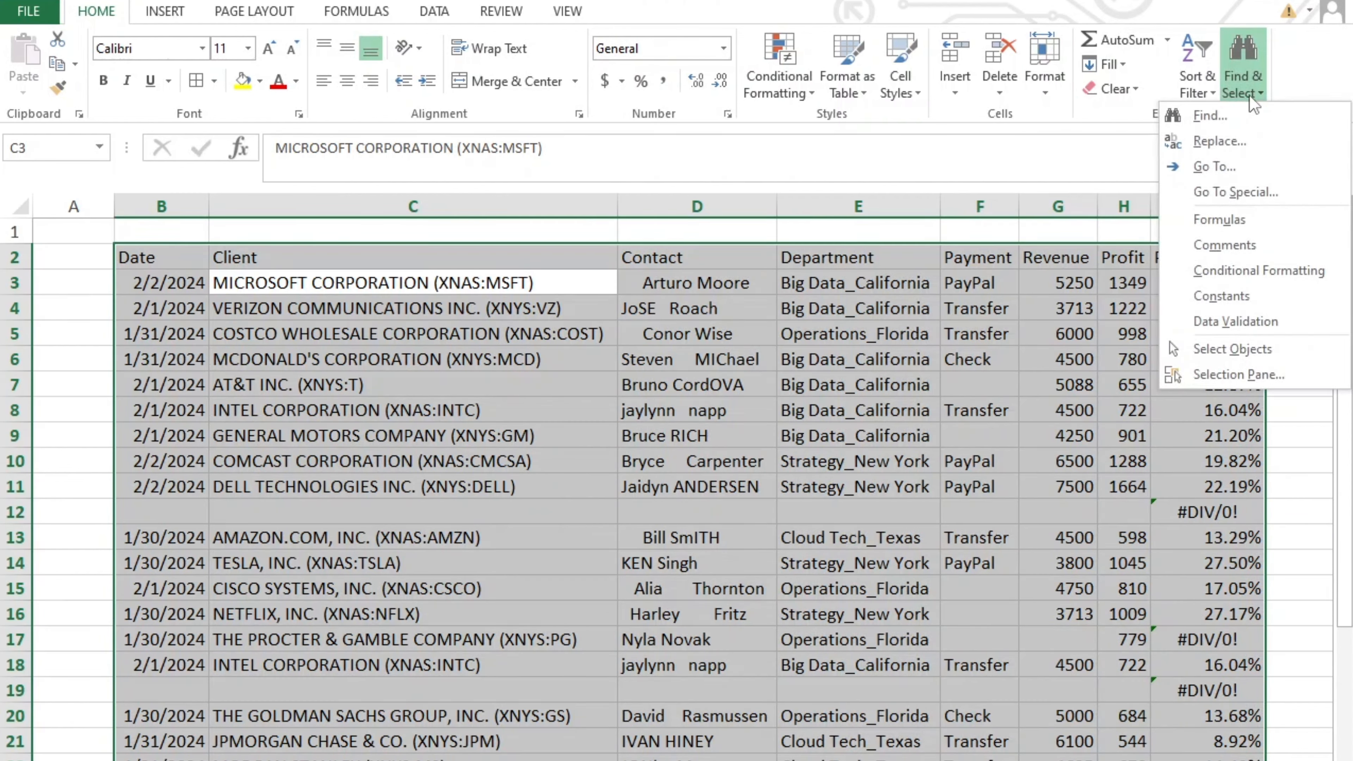
{"action": "left_click", "coordinate": [1254, 142]}
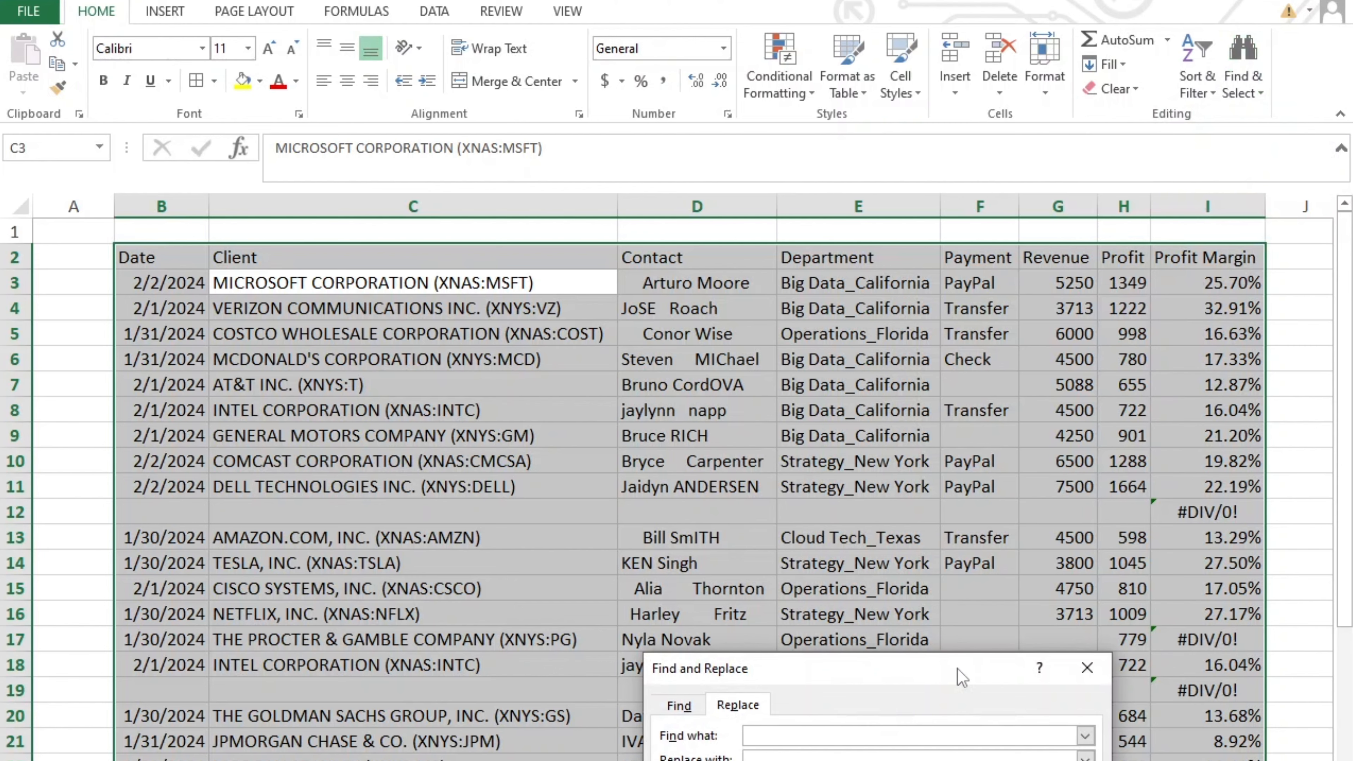
{"action": "left_click_drag", "start_coordinate": [961, 677], "coordinate": [948, 221]}
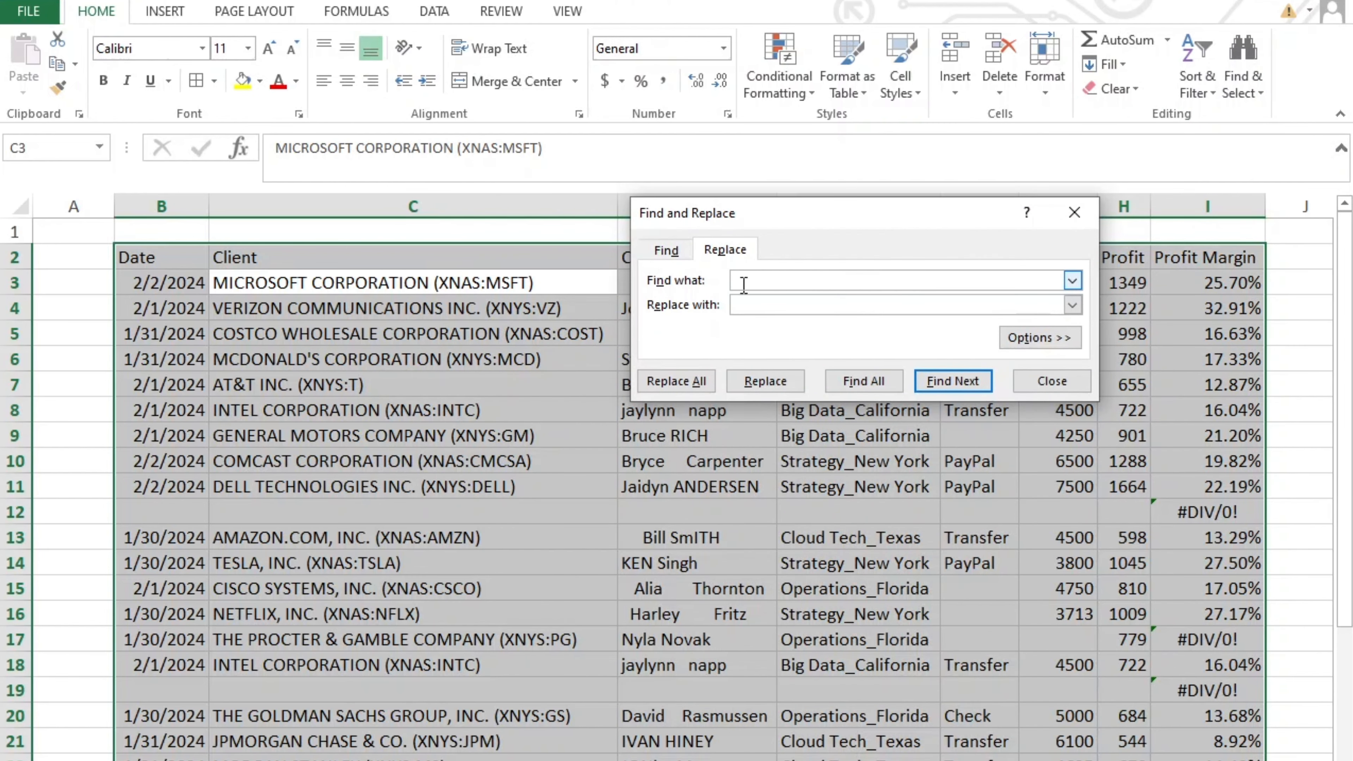
{"action": "left_click", "coordinate": [666, 251]}
{"action": "left_click", "coordinate": [718, 248]}
{"action": "type", "text": "(*)"}
{"action": "left_click", "coordinate": [752, 305]}
{"action": "left_click", "coordinate": [667, 382]}
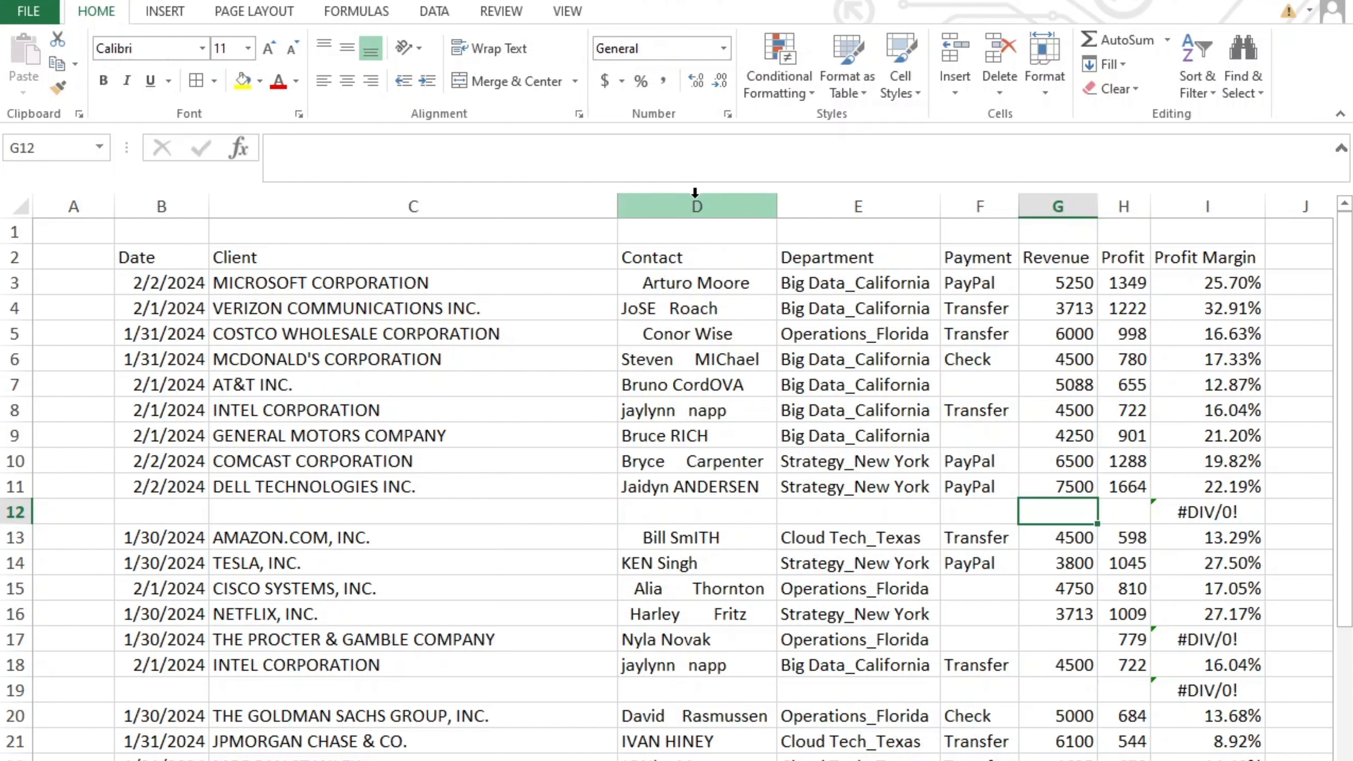
Step: Insert a new column before the Contact column and enter the header "Client" in D2
{"action": "left_click", "coordinate": [694, 197]}
{"action": "right_click", "coordinate": [695, 200]}
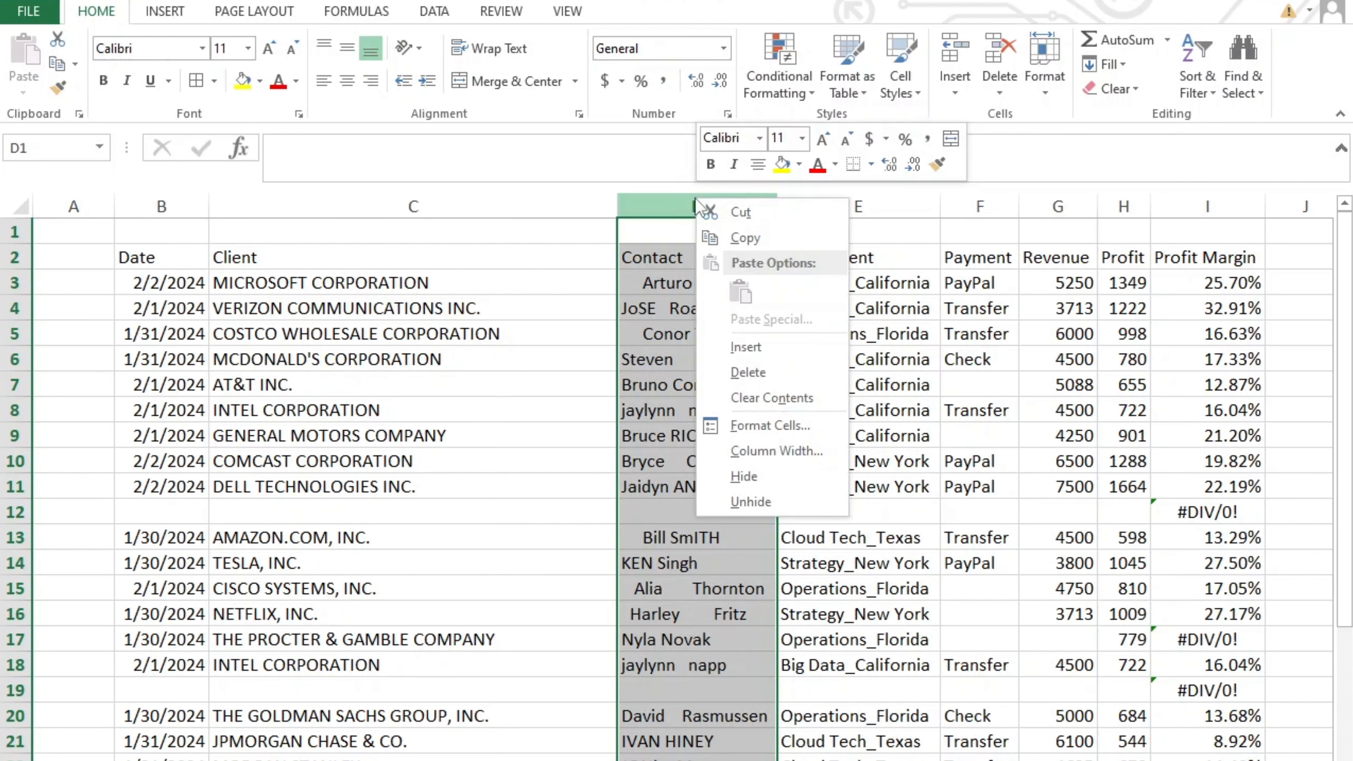
{"action": "left_click", "coordinate": [760, 349]}
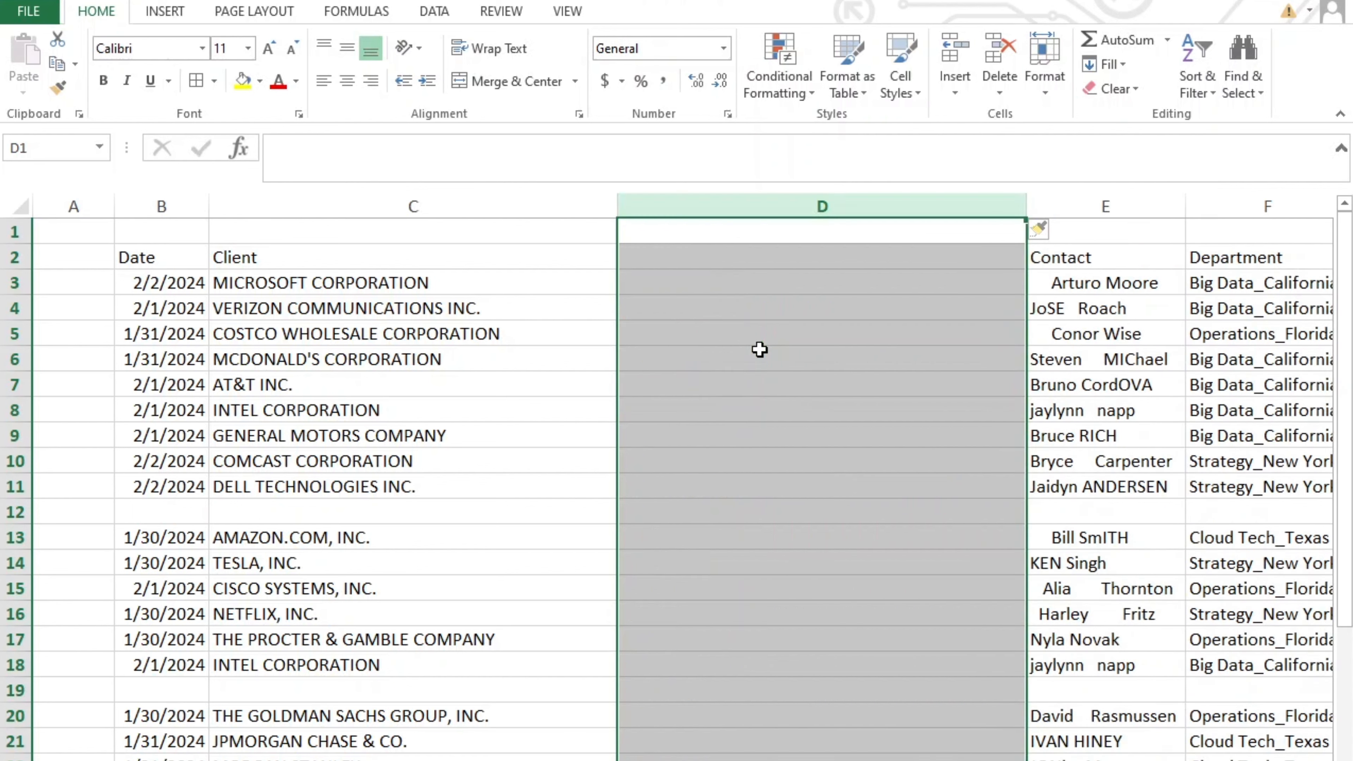
{"action": "left_click", "coordinate": [698, 253]}
{"action": "type", "text": "Client"}
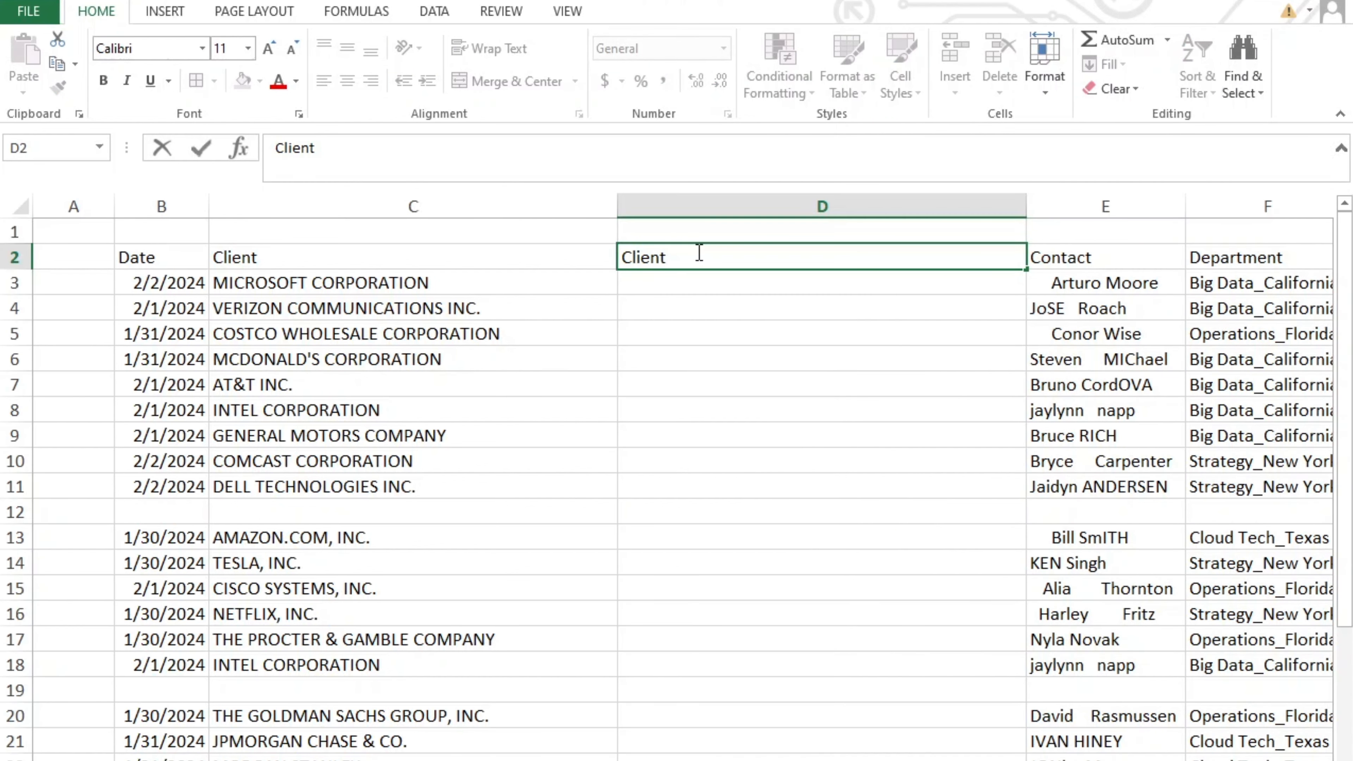
Step: Enter =LOWER(C3) in D3 and fill the formula down the new Client column
{"action": "left_click", "coordinate": [697, 283]}
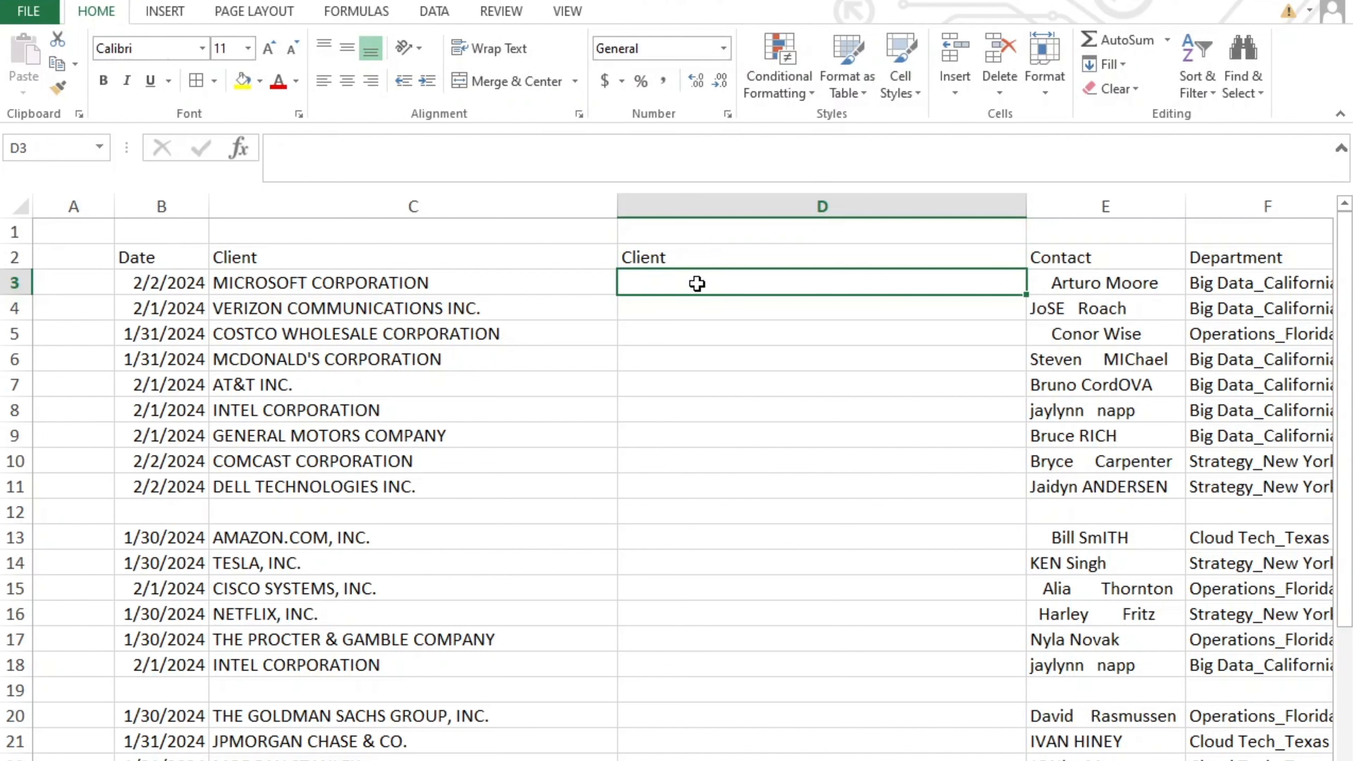
{"action": "type", "text": "="}
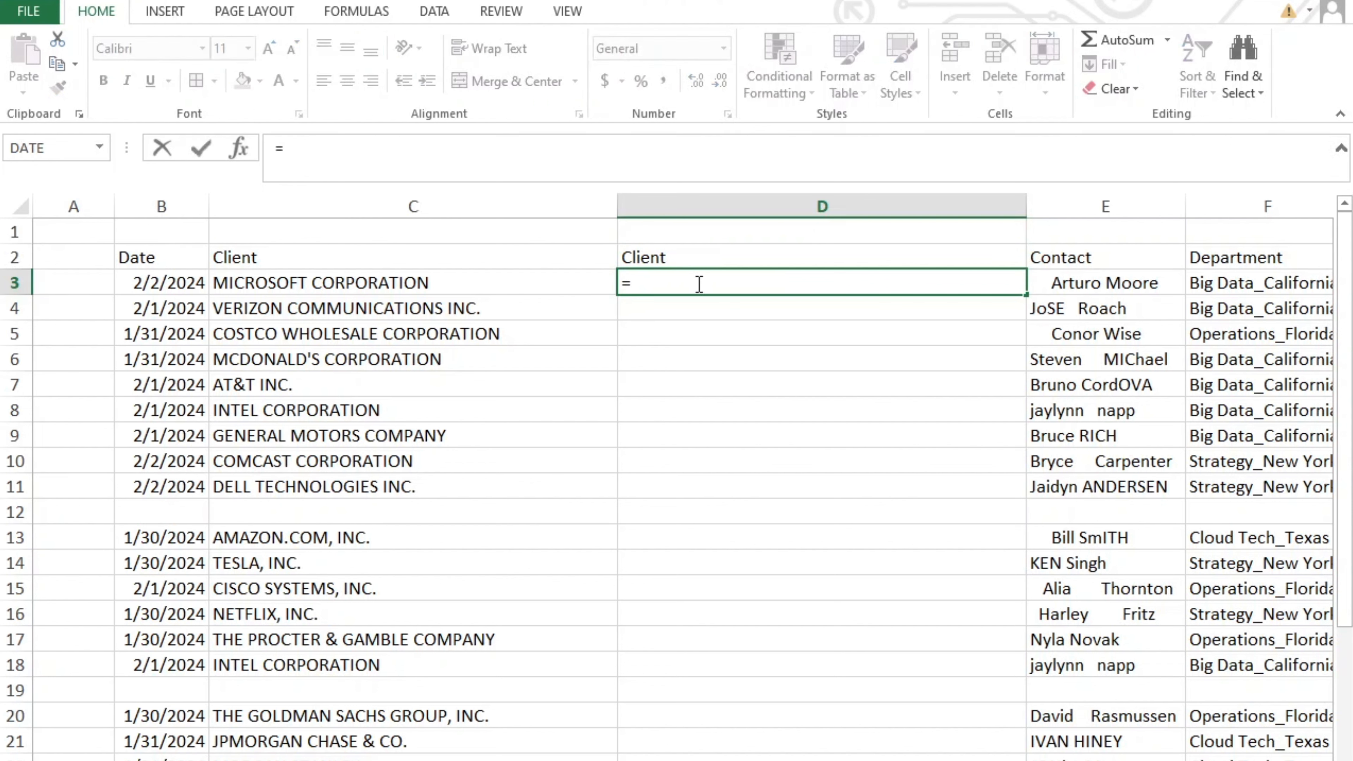
{"action": "type", "text": "lowe"}
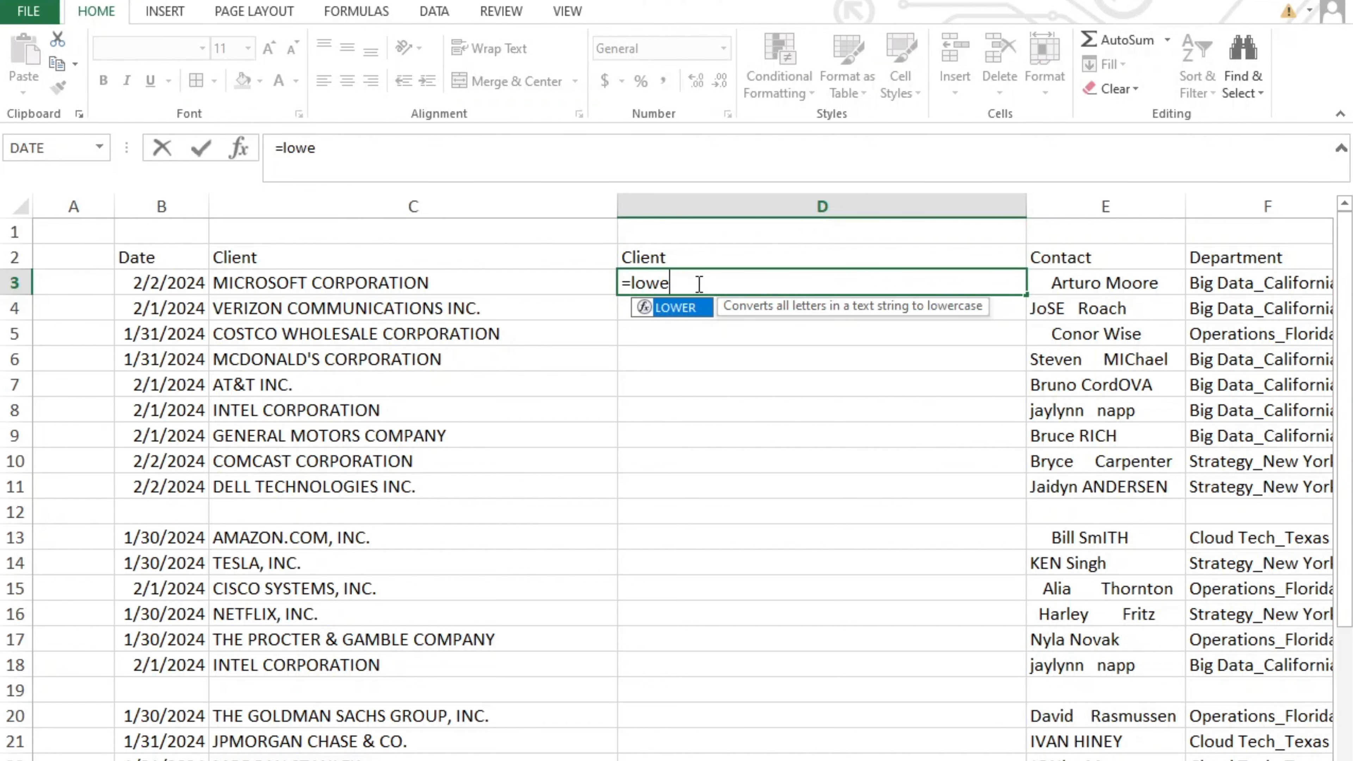
{"action": "key", "text": "Tab"}
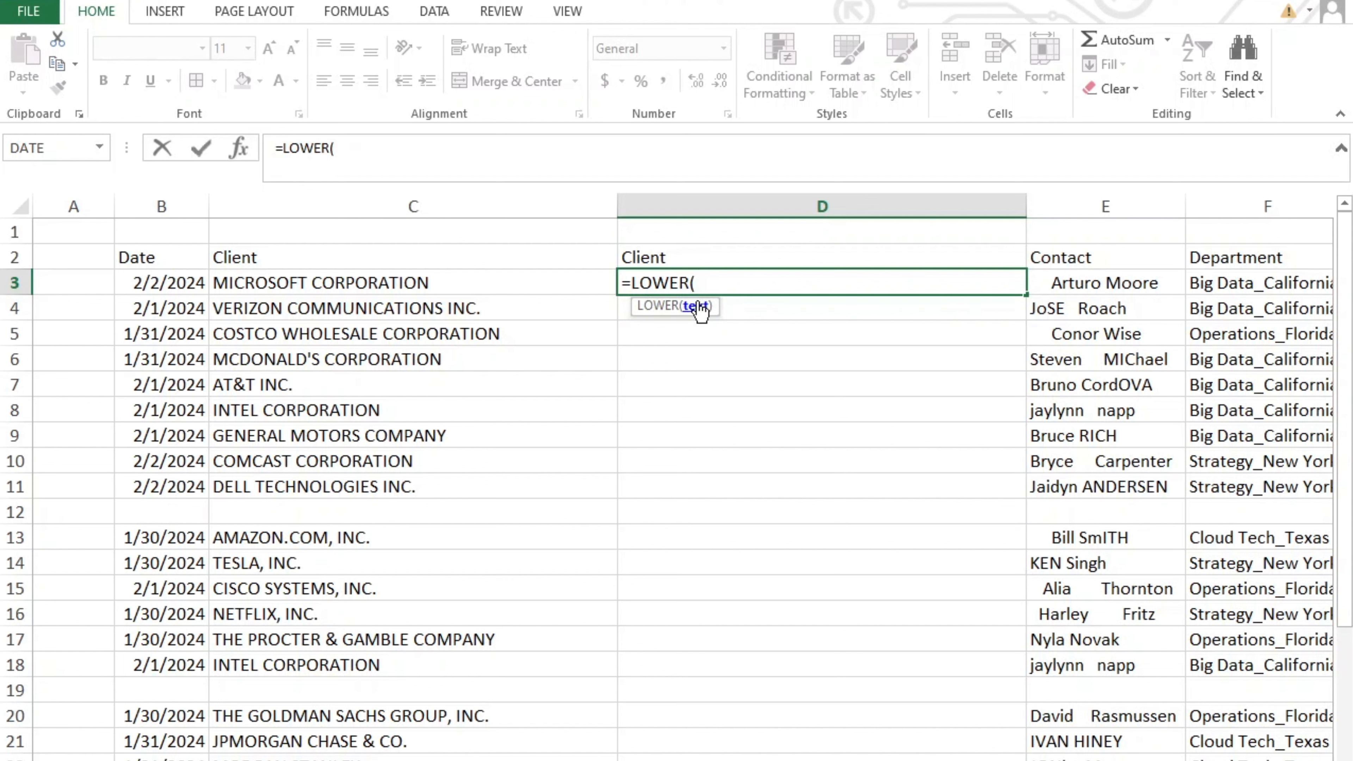
{"action": "left_click", "coordinate": [566, 283]}
{"action": "type", "text": ")"}
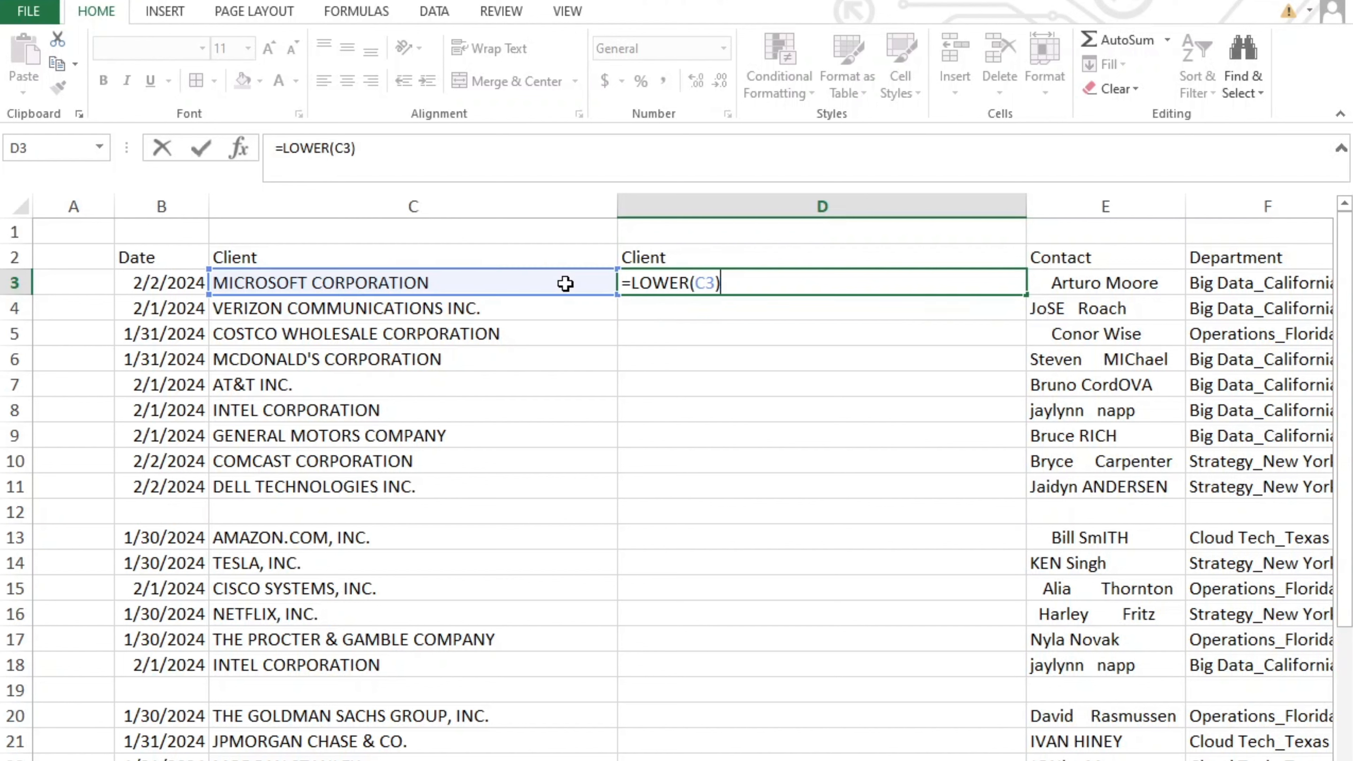
{"action": "key", "text": "Return"}
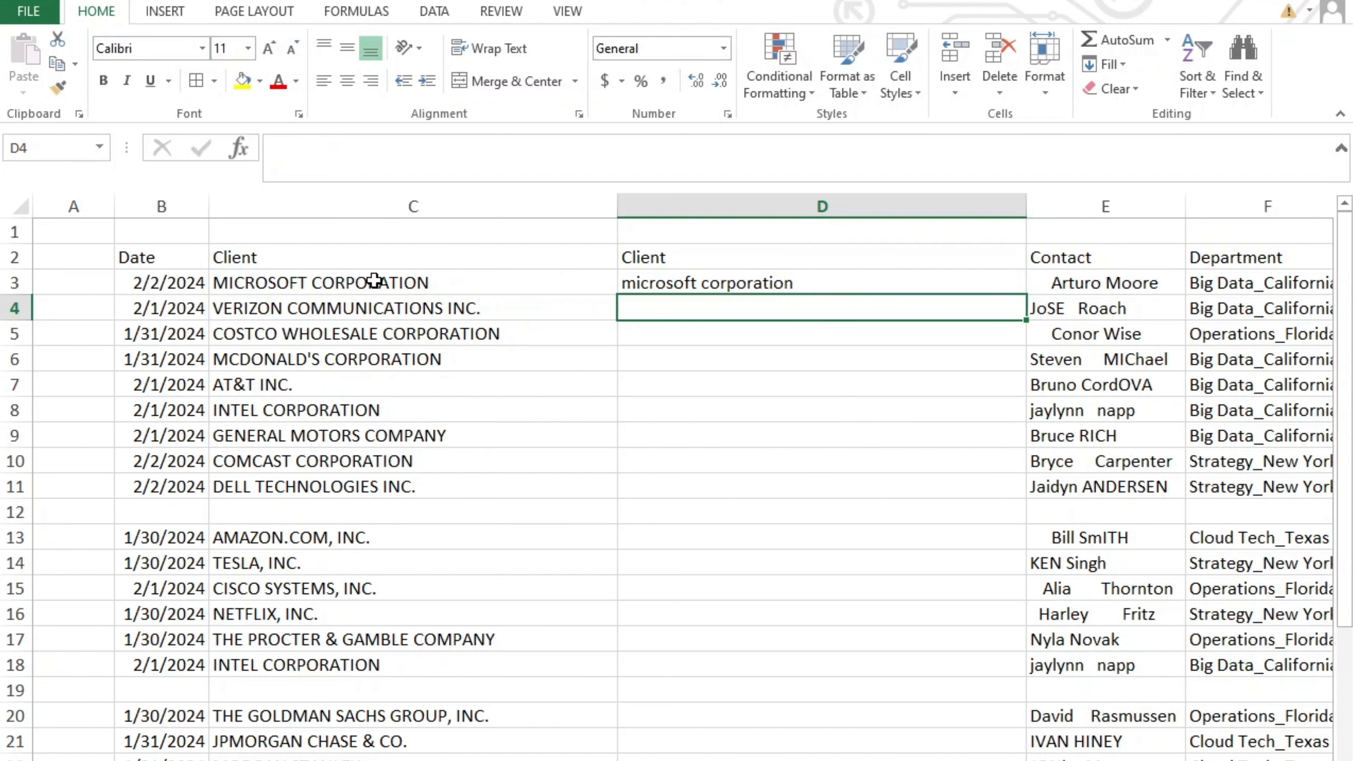
{"action": "left_click", "coordinate": [648, 283]}
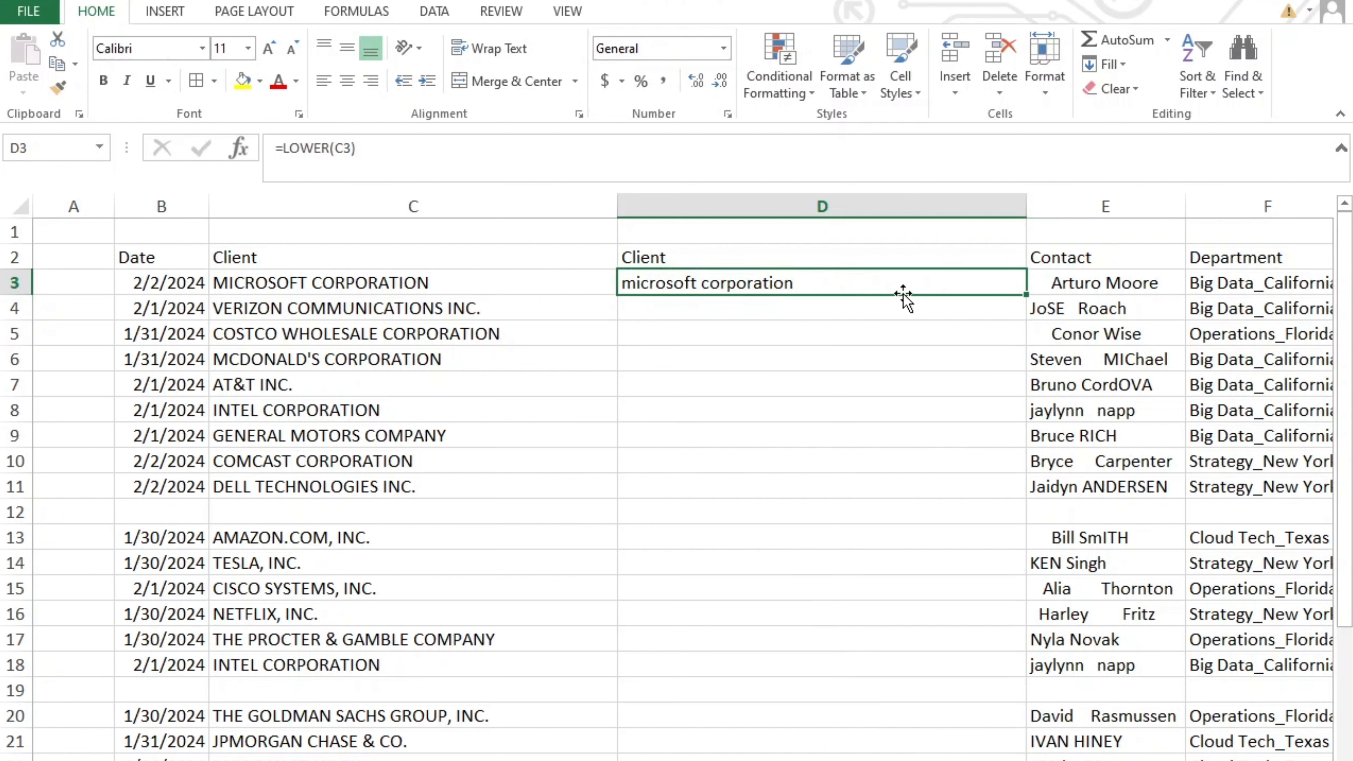
{"action": "left_click_drag", "start_coordinate": [1025, 295], "coordinate": [1073, 755]}
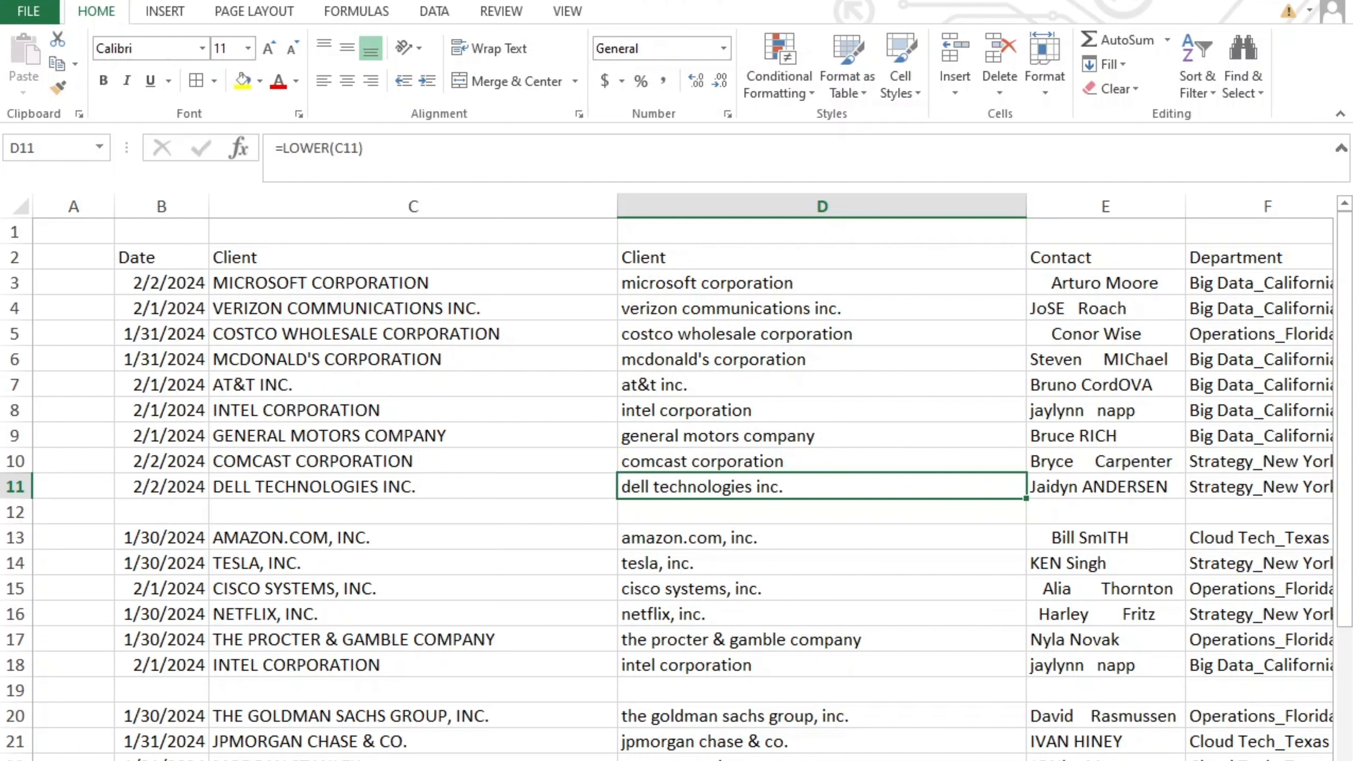
Step: Try clearing the original Client column C while column D still depends on it, and undo the deletion
{"action": "scroll", "coordinate": [613, 278], "scroll_direction": "right", "scroll_amount": 1}
{"action": "left_click", "coordinate": [287, 257]}
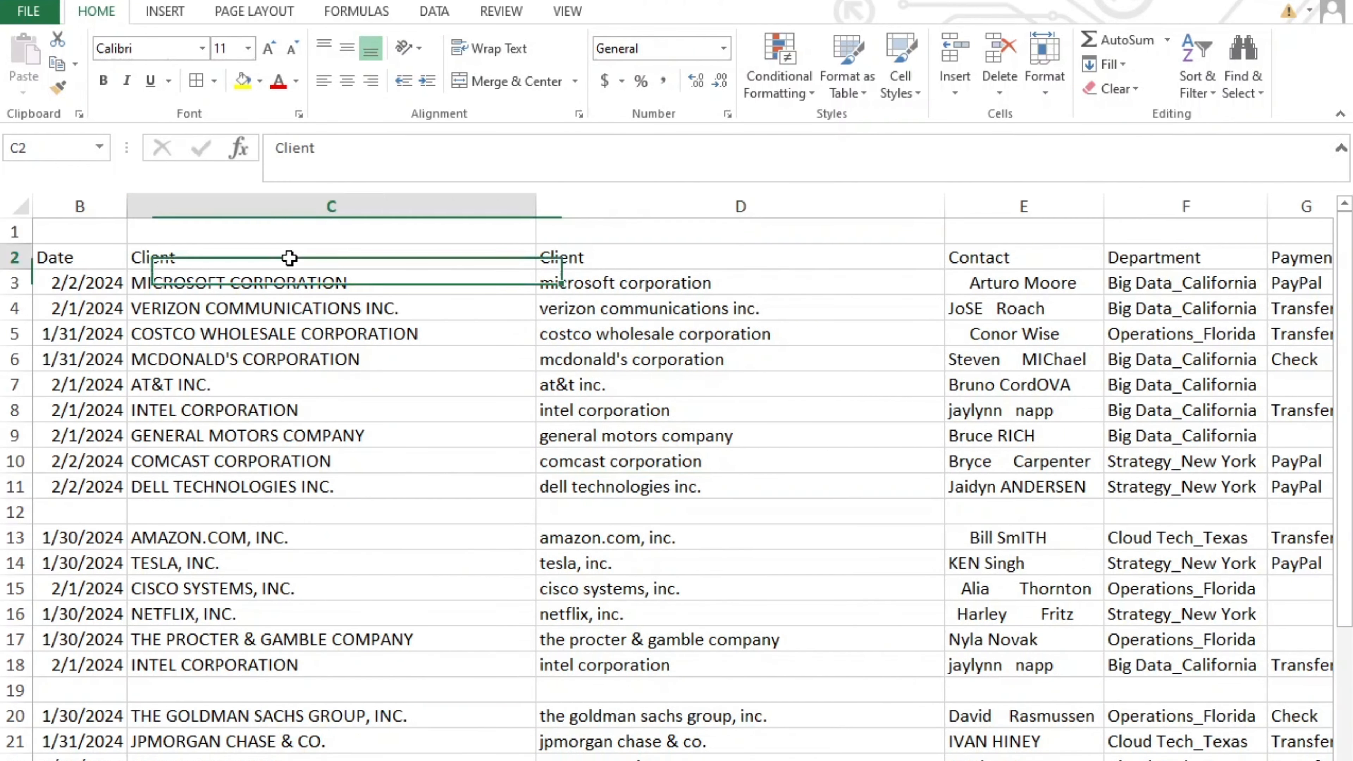
{"action": "left_click", "coordinate": [298, 201]}
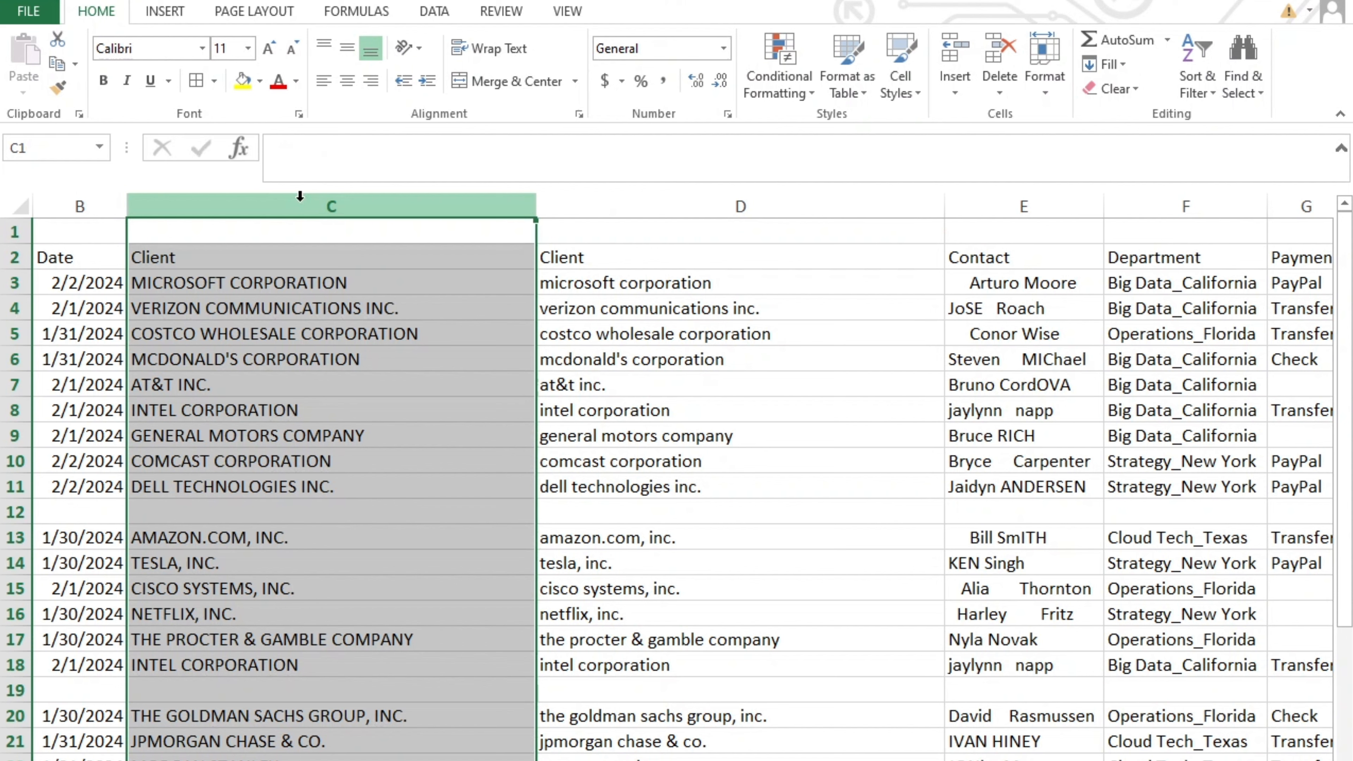
{"action": "key", "text": "Delete"}
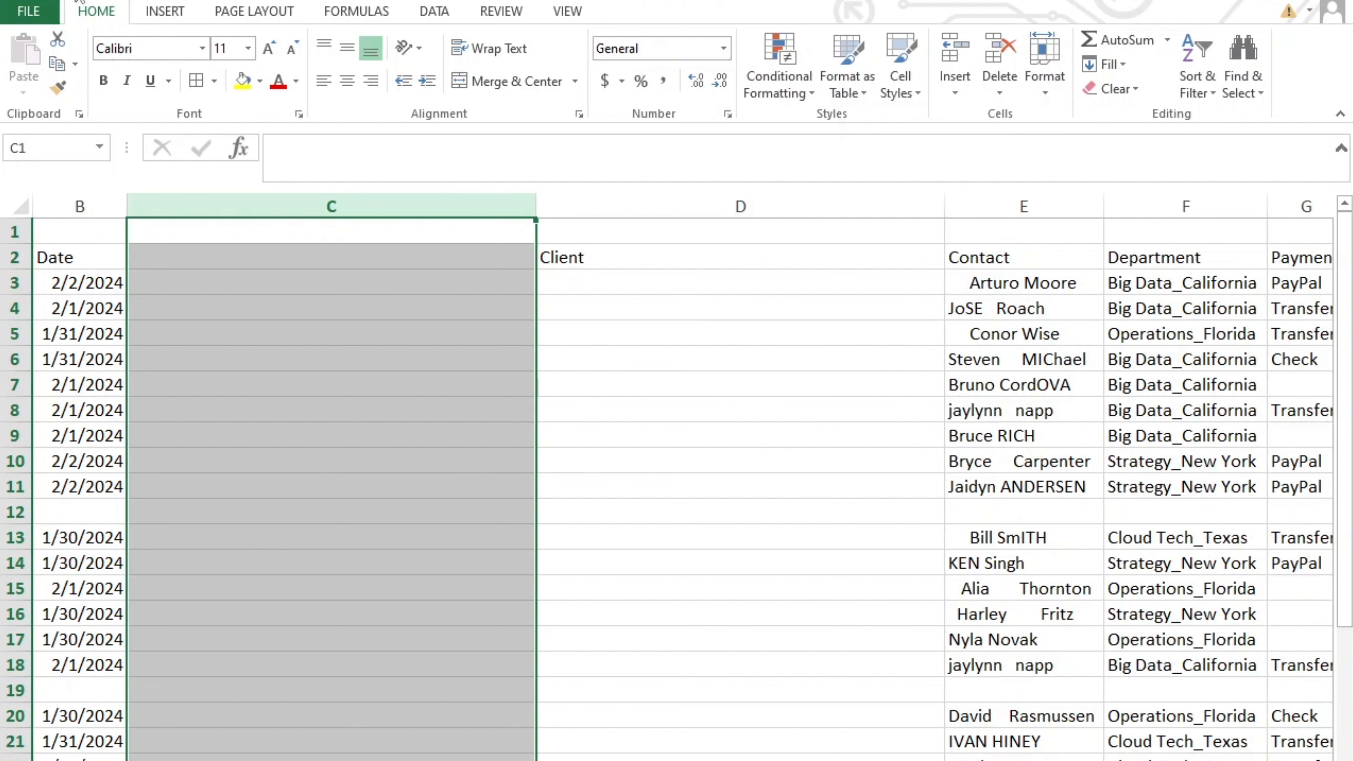
{"action": "key", "text": "ctrl+z"}
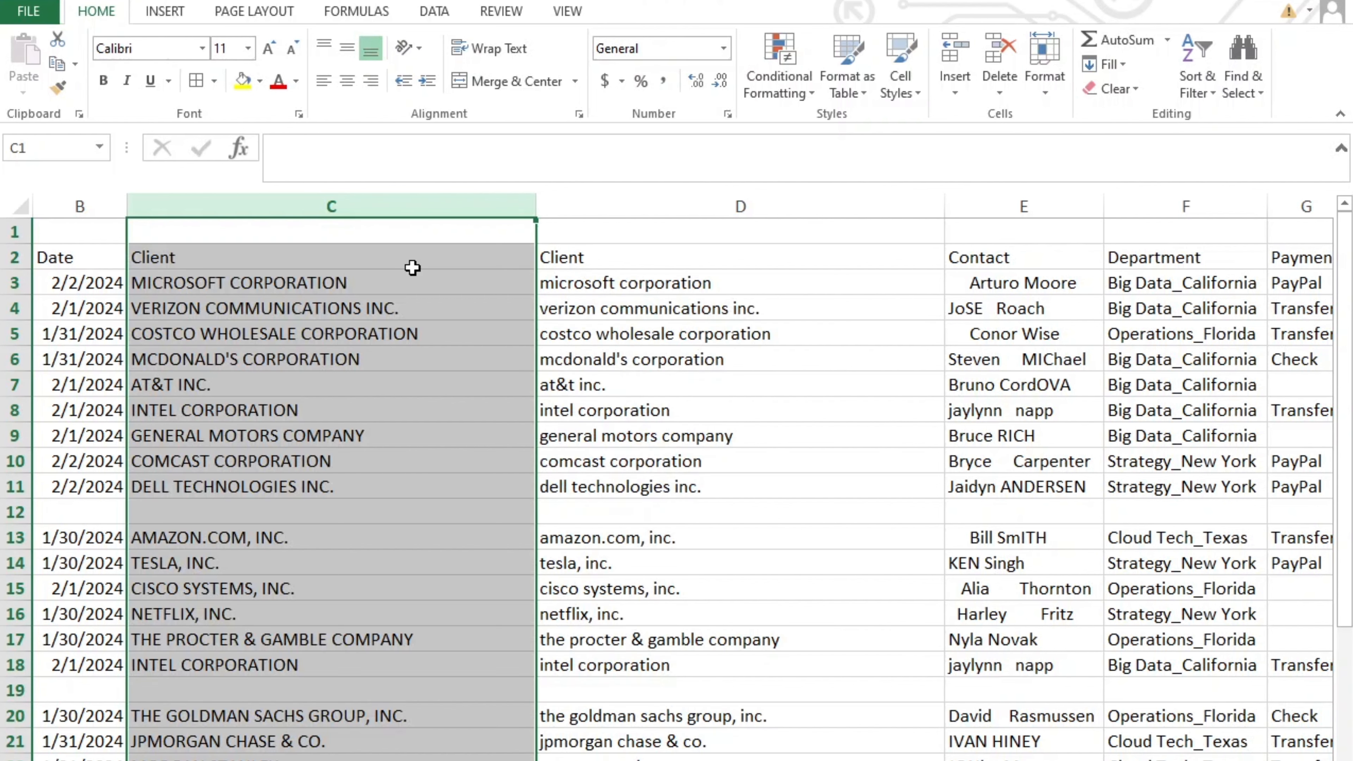
{"action": "left_click", "coordinate": [789, 349]}
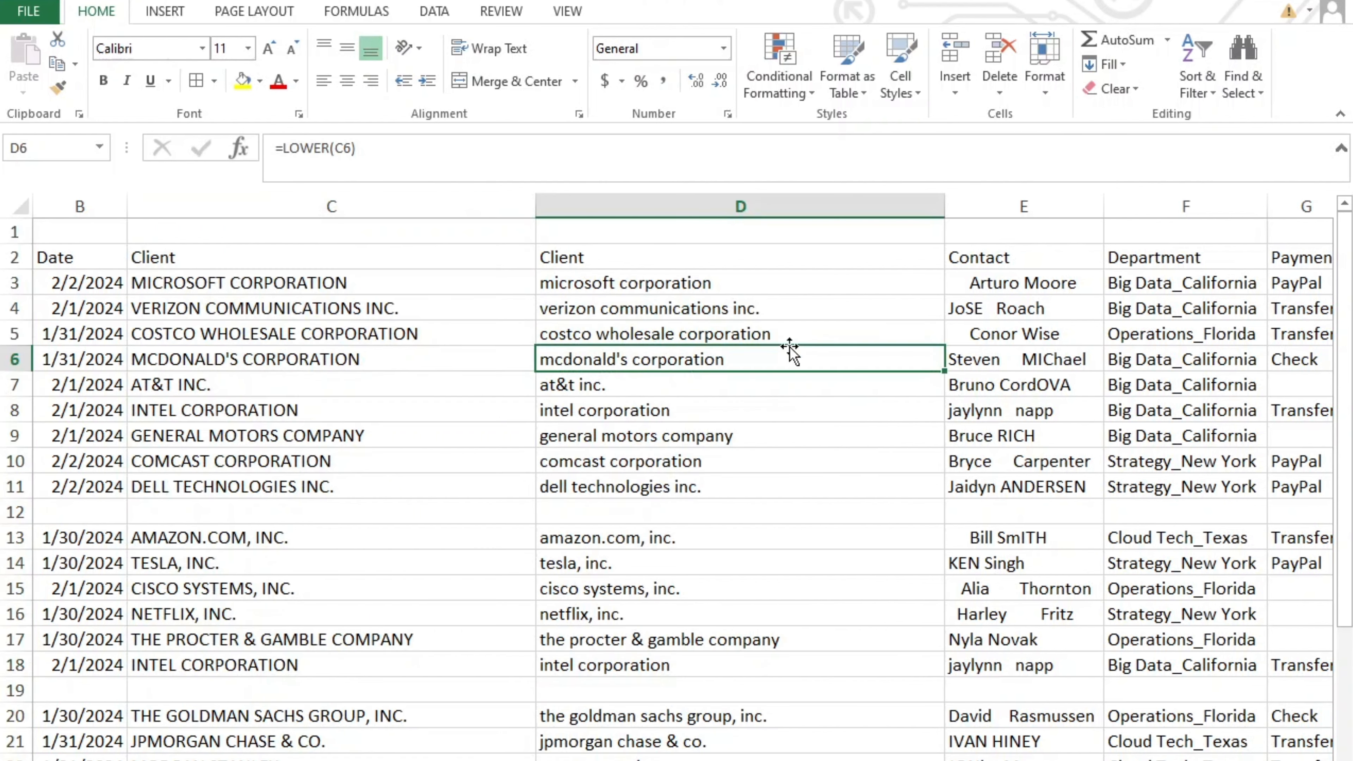
Step: Copy the lowercase Client column D and paste it over itself as values only
{"action": "left_click", "coordinate": [638, 281]}
{"action": "left_click", "coordinate": [637, 206]}
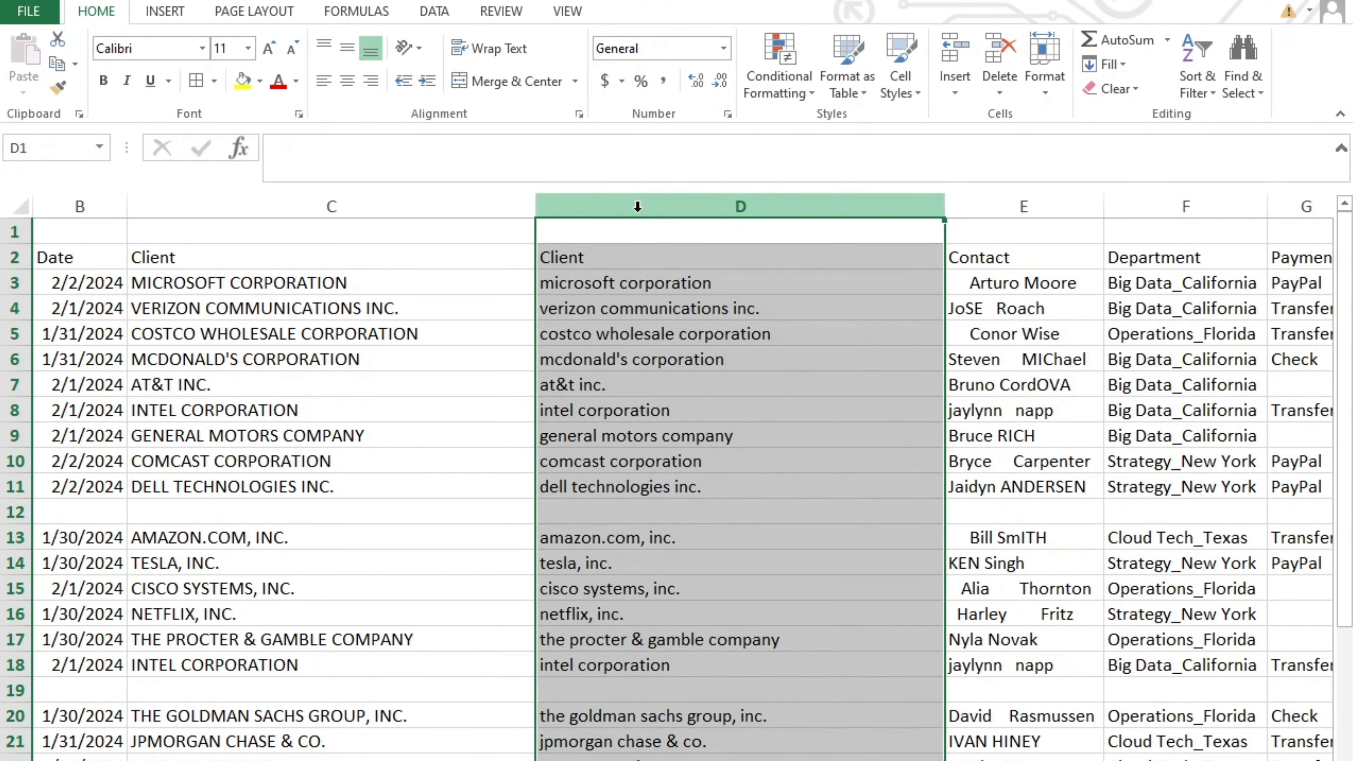
{"action": "key", "text": "ctrl+c"}
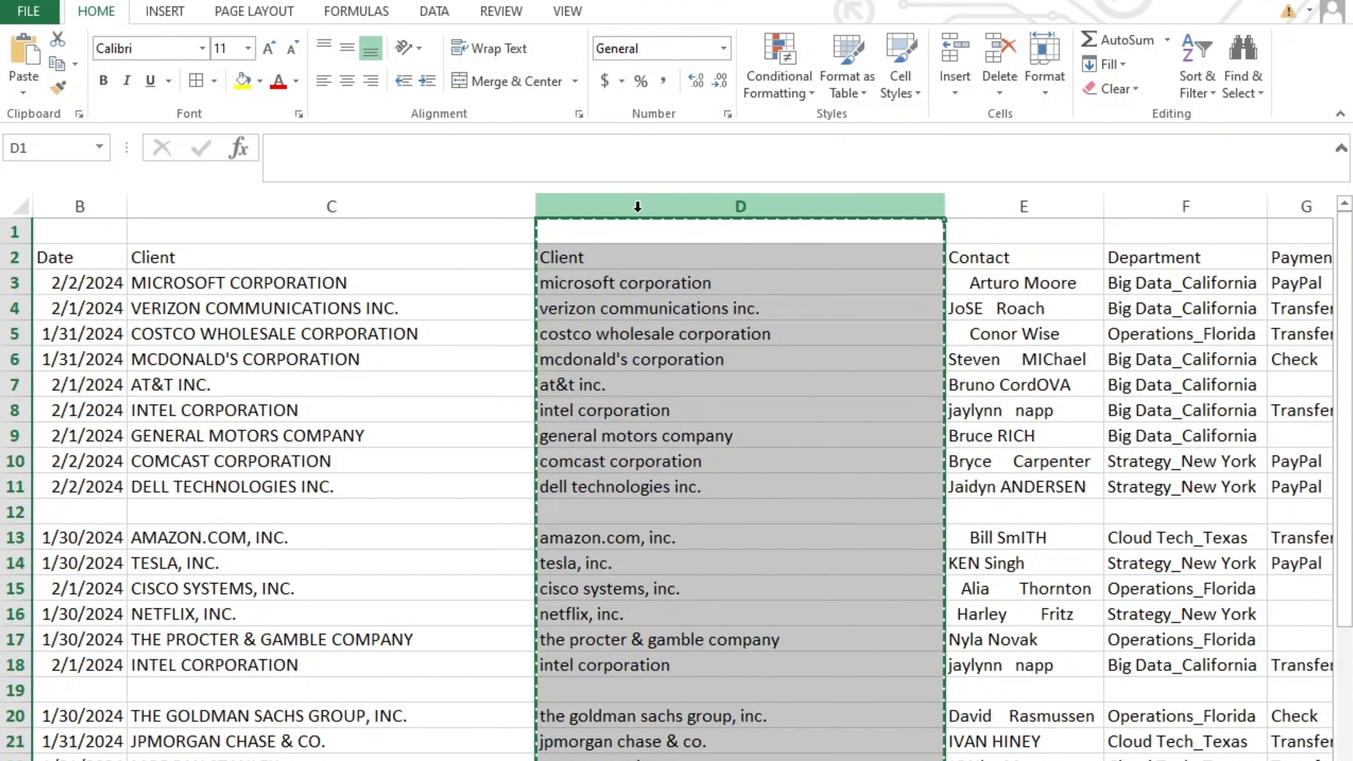
{"action": "left_click", "coordinate": [715, 347]}
{"action": "left_click", "coordinate": [667, 204]}
{"action": "right_click", "coordinate": [669, 210]}
{"action": "mouse_move", "coordinate": [744, 333]}
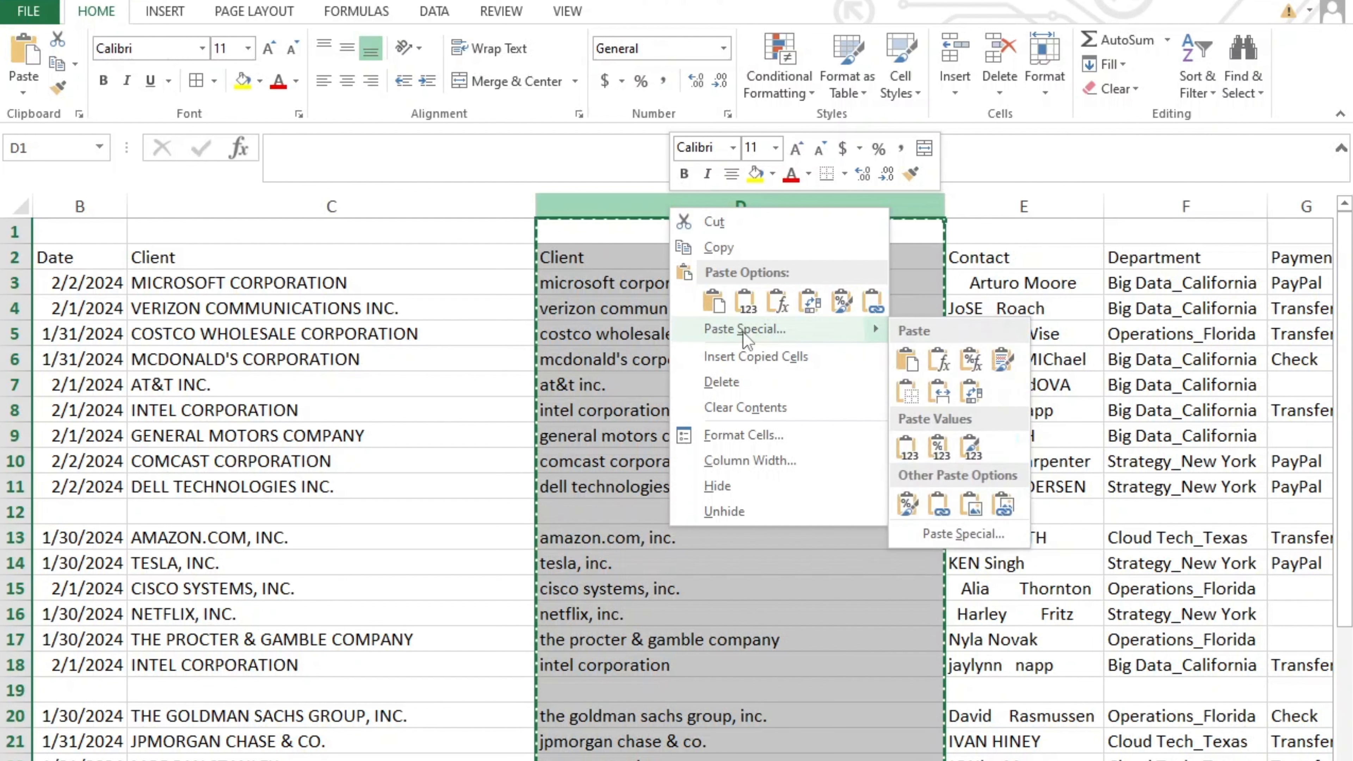
{"action": "left_click", "coordinate": [909, 449]}
{"action": "left_click", "coordinate": [1014, 487]}
Step: Clear the original uppercase Client column C and delete the emptied column
{"action": "left_click", "coordinate": [400, 208]}
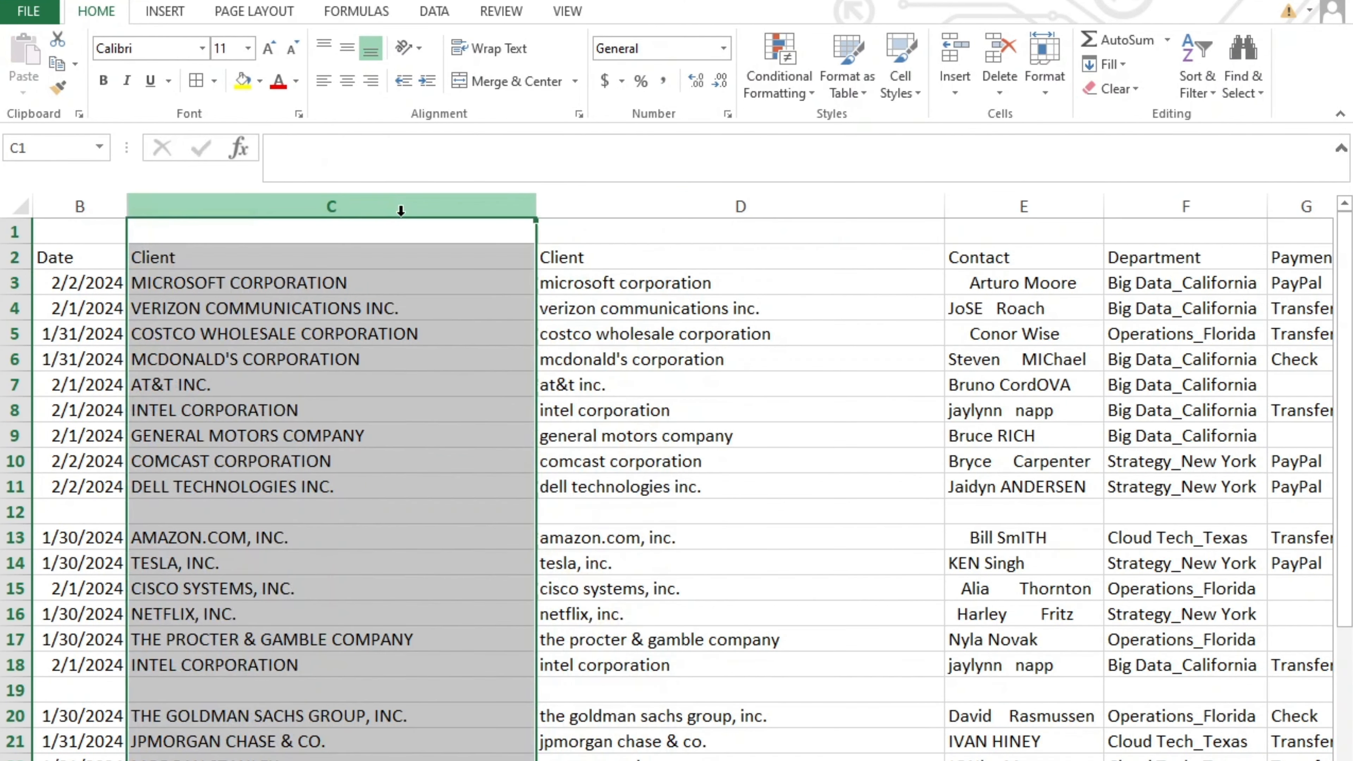
{"action": "key", "text": "Delete"}
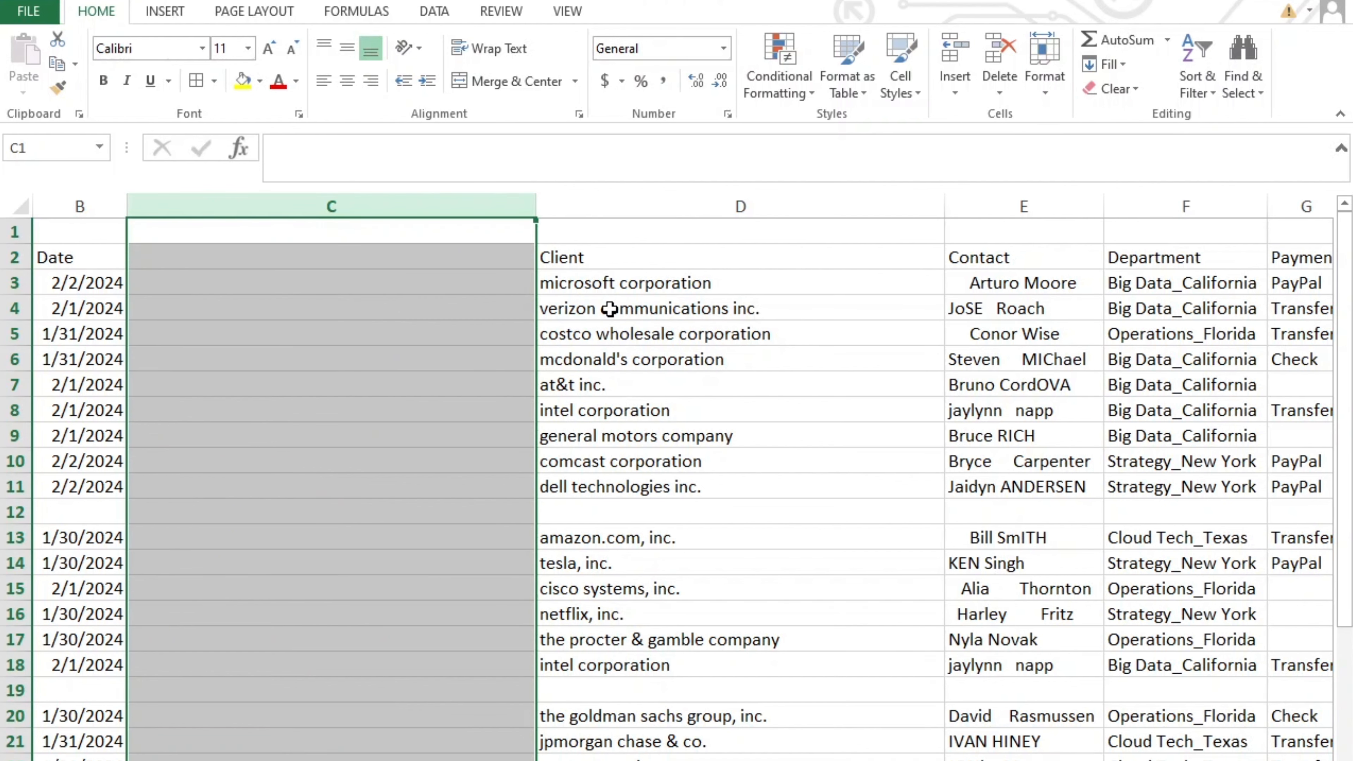
{"action": "left_click", "coordinate": [1028, 465]}
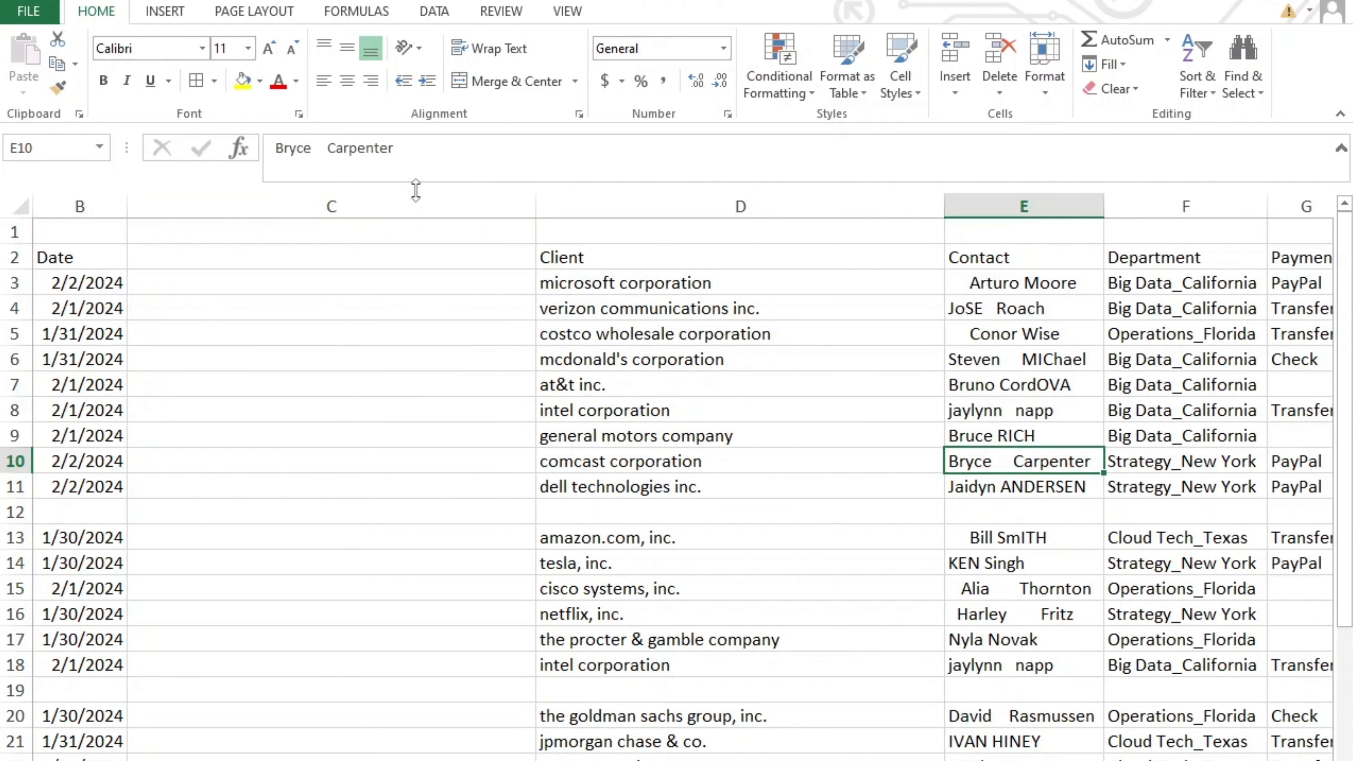
{"action": "left_click", "coordinate": [415, 206]}
{"action": "key", "text": "ctrl+x"}
{"action": "right_click", "coordinate": [436, 207]}
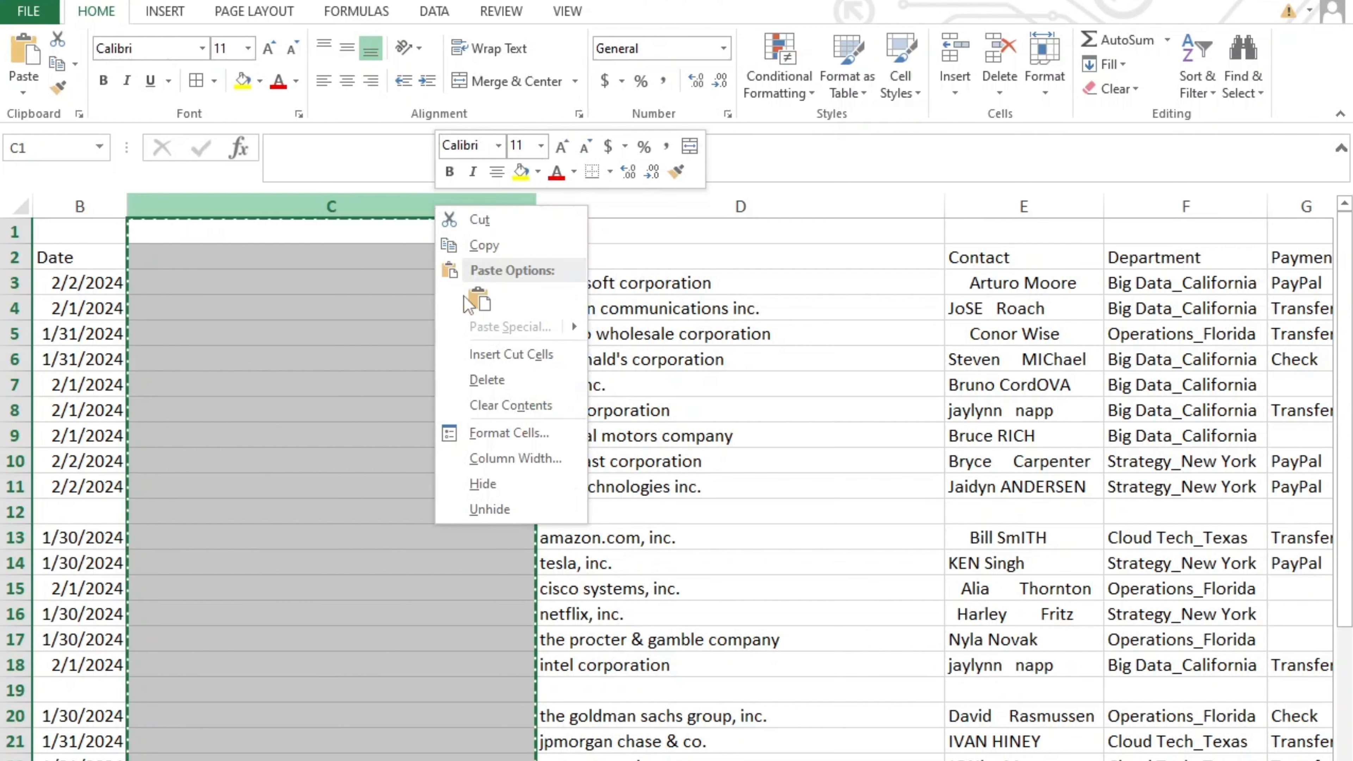
{"action": "left_click", "coordinate": [487, 379]}
Step: Insert a new column before the Department column and enter the header "Contact" in E2
{"action": "scroll", "coordinate": [218, 244], "scroll_direction": "left", "scroll_amount": 1}
{"action": "left_click", "coordinate": [646, 257]}
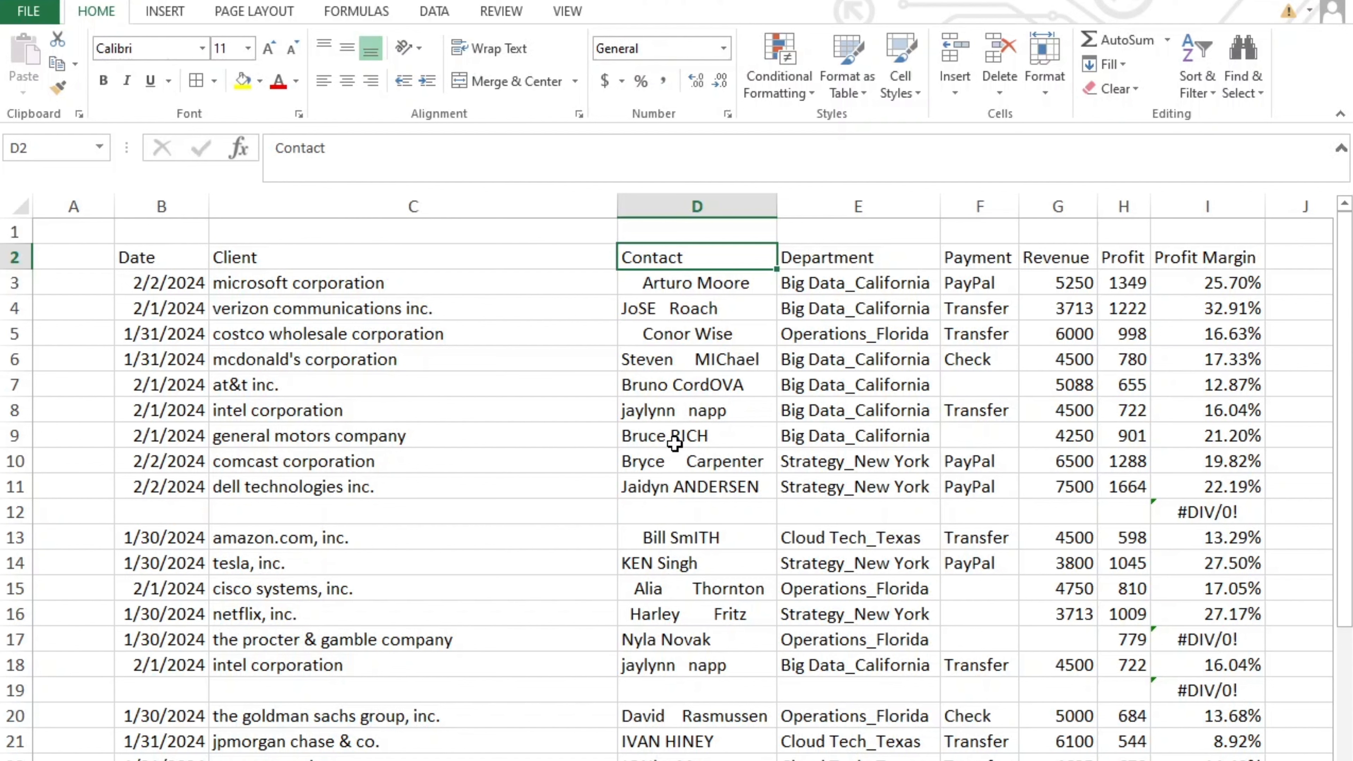
{"action": "left_click", "coordinate": [823, 194]}
{"action": "right_click", "coordinate": [832, 207]}
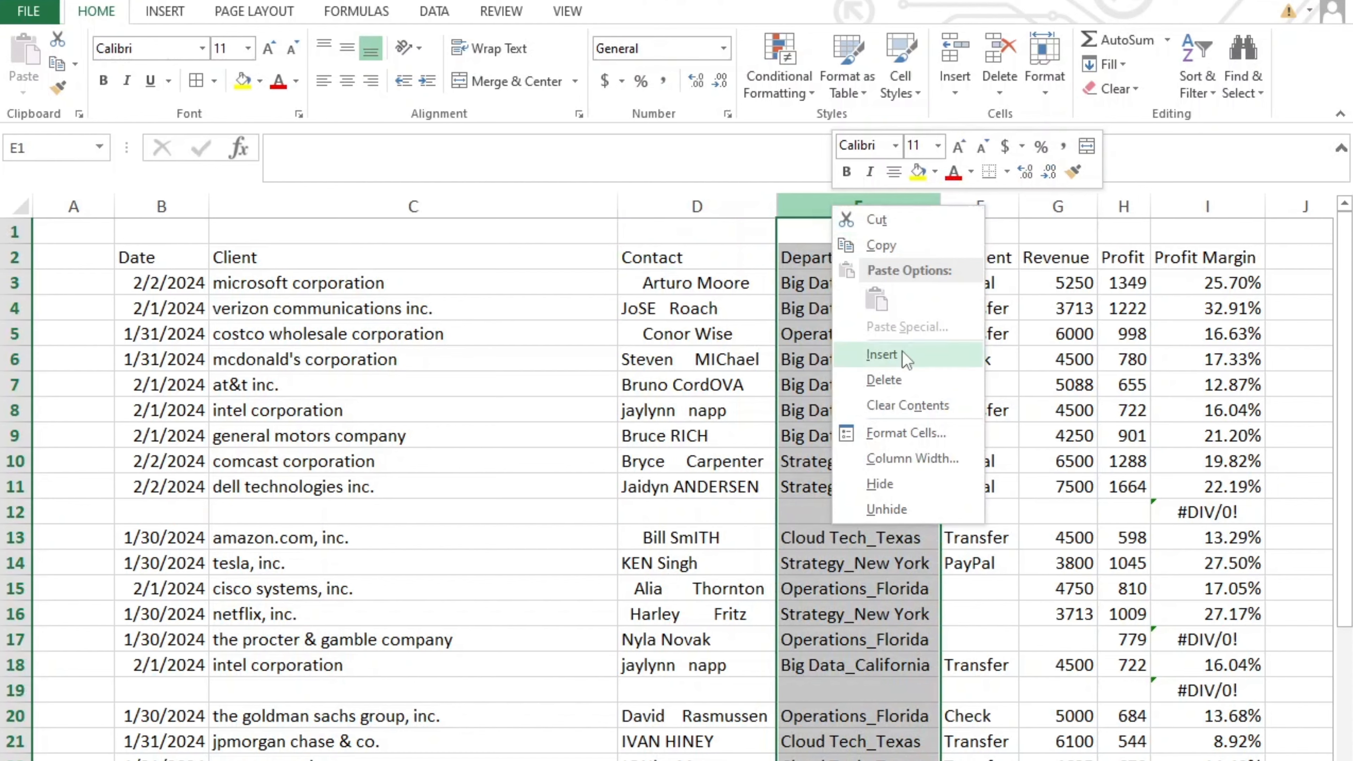
{"action": "left_click", "coordinate": [881, 355]}
{"action": "left_click", "coordinate": [991, 326]}
{"action": "left_click", "coordinate": [881, 256]}
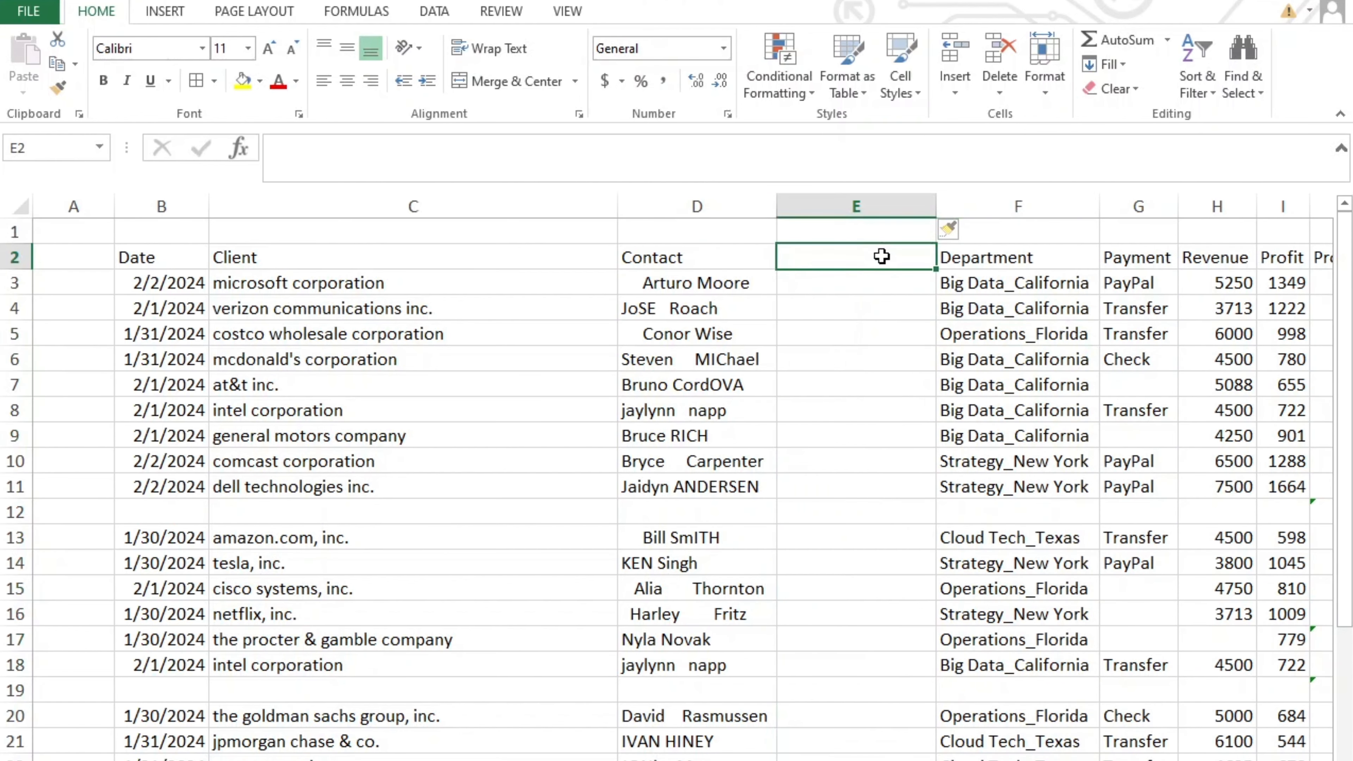
{"action": "type", "text": "Contact"}
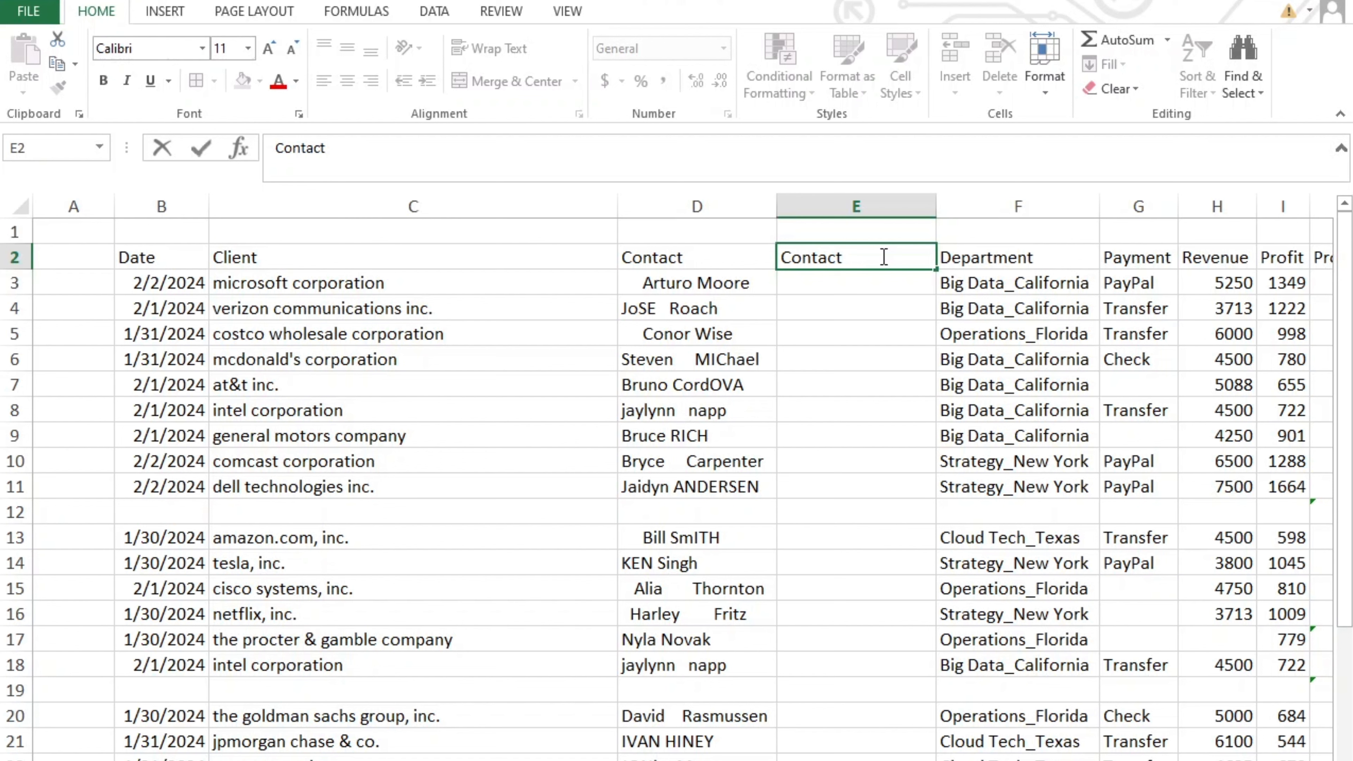
Step: Enter =TRIM(D3) in E3 and fill the formula down to E7
{"action": "left_click", "coordinate": [879, 285]}
{"action": "type", "text": "="}
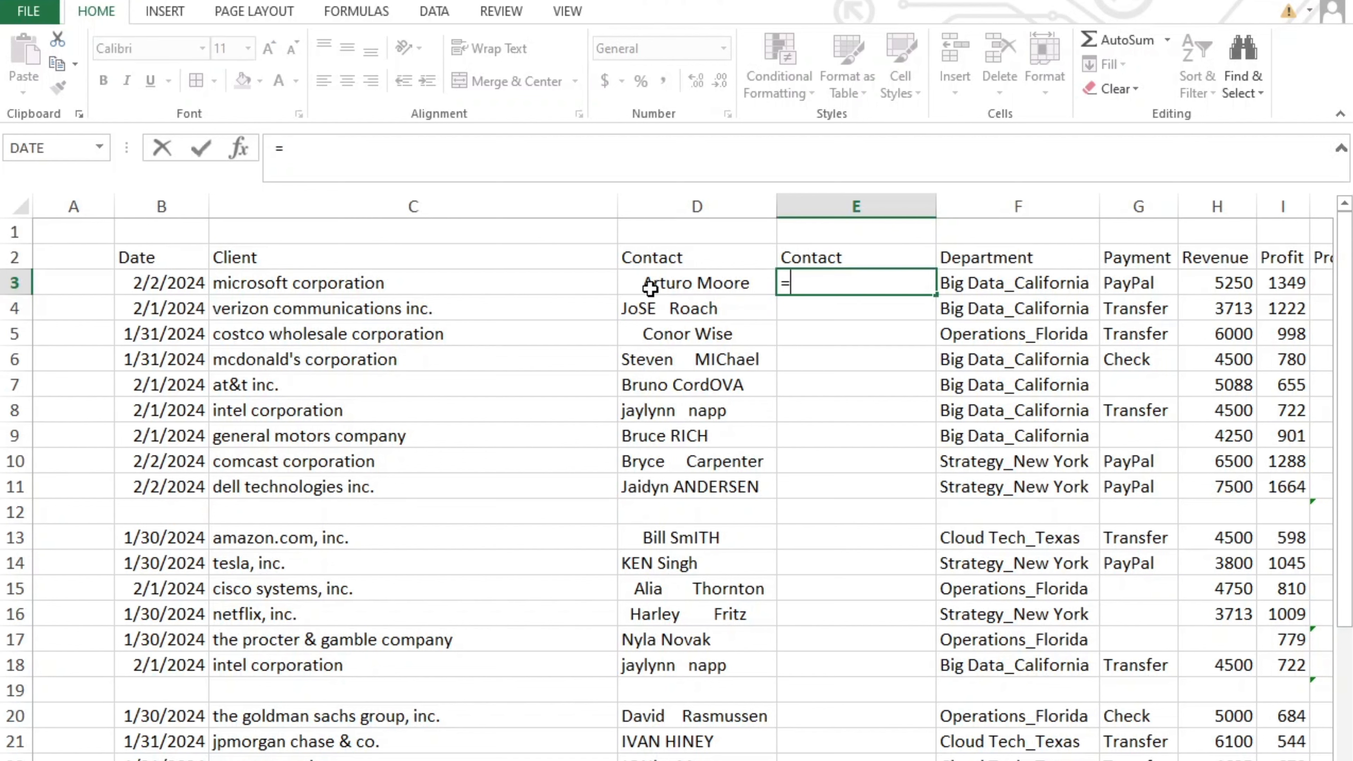
{"action": "type", "text": "tri"}
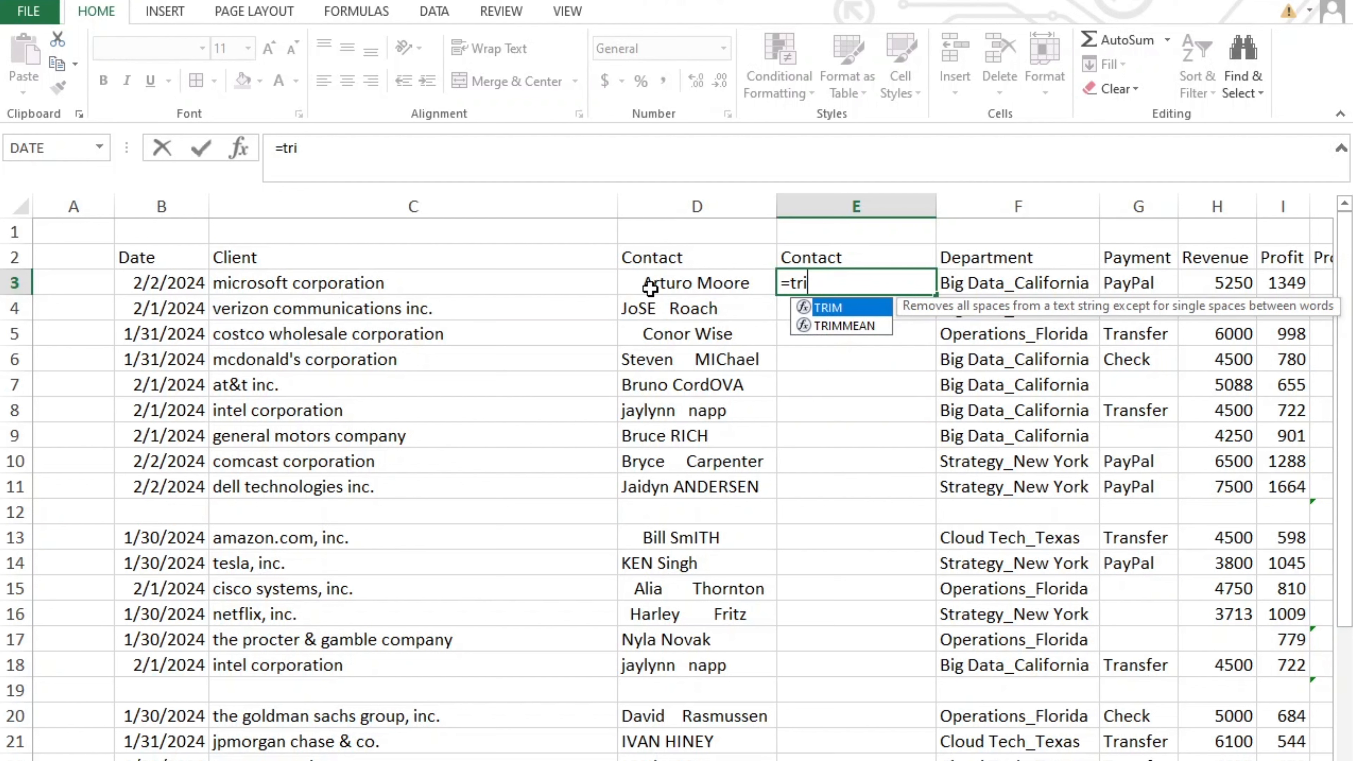
{"action": "key", "text": "Tab"}
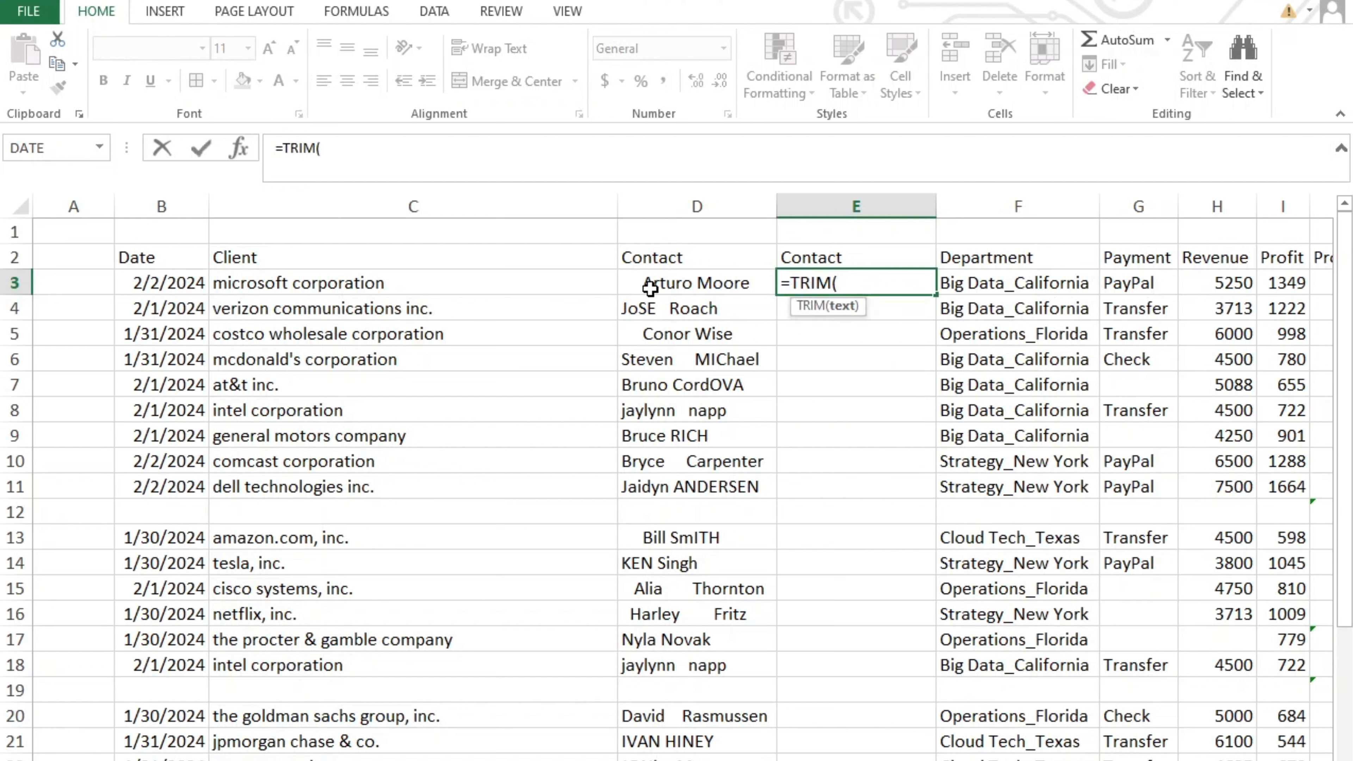
{"action": "left_click", "coordinate": [687, 284]}
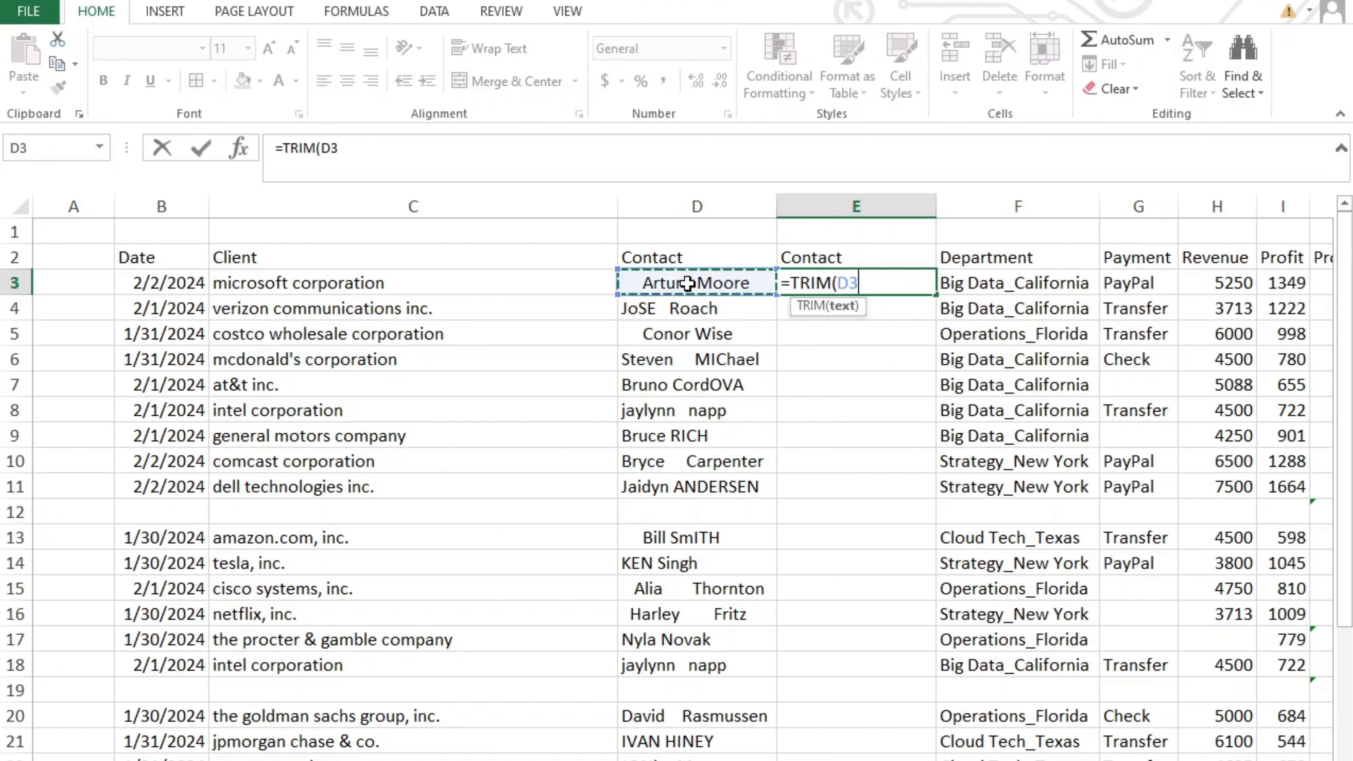
{"action": "type", "text": ")"}
{"action": "key", "text": "Return"}
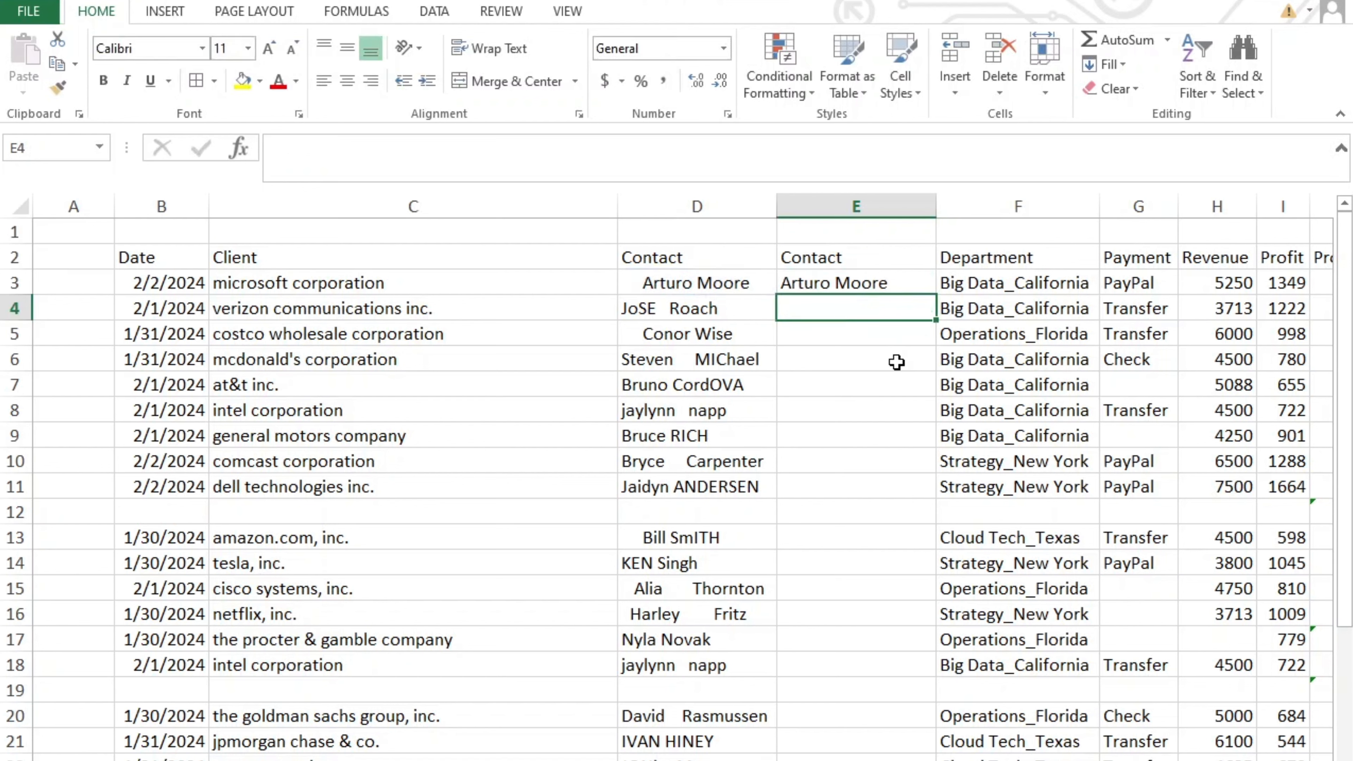
{"action": "left_click", "coordinate": [857, 285]}
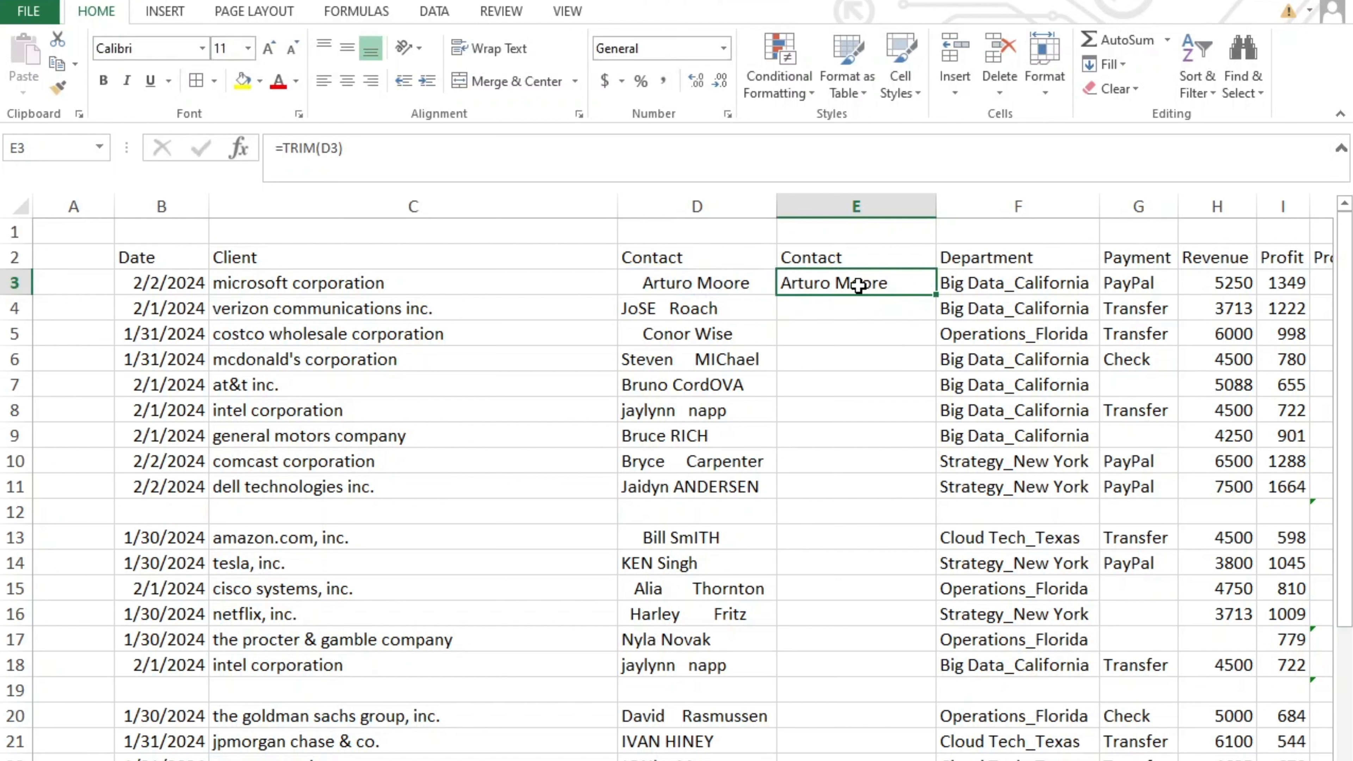
{"action": "left_click_drag", "start_coordinate": [936, 293], "coordinate": [923, 388]}
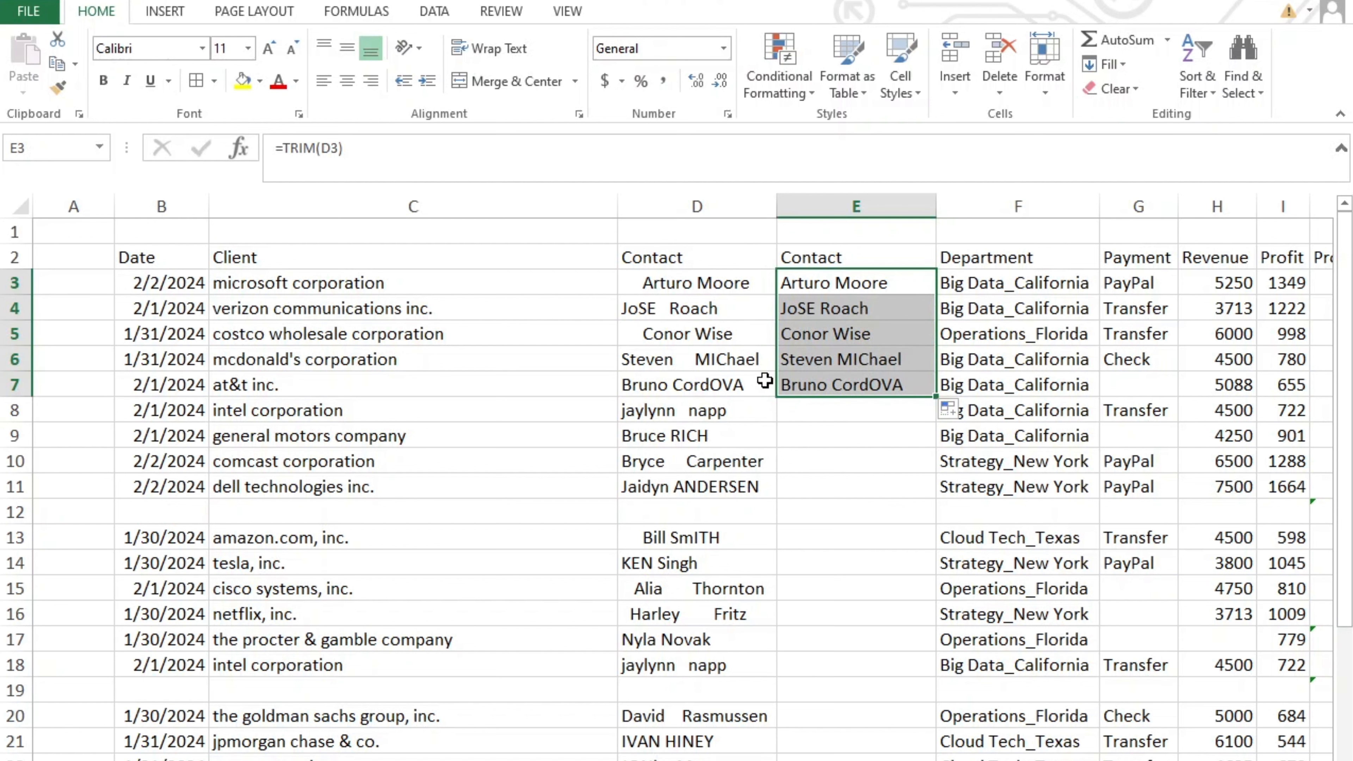
{"action": "left_click", "coordinate": [868, 401]}
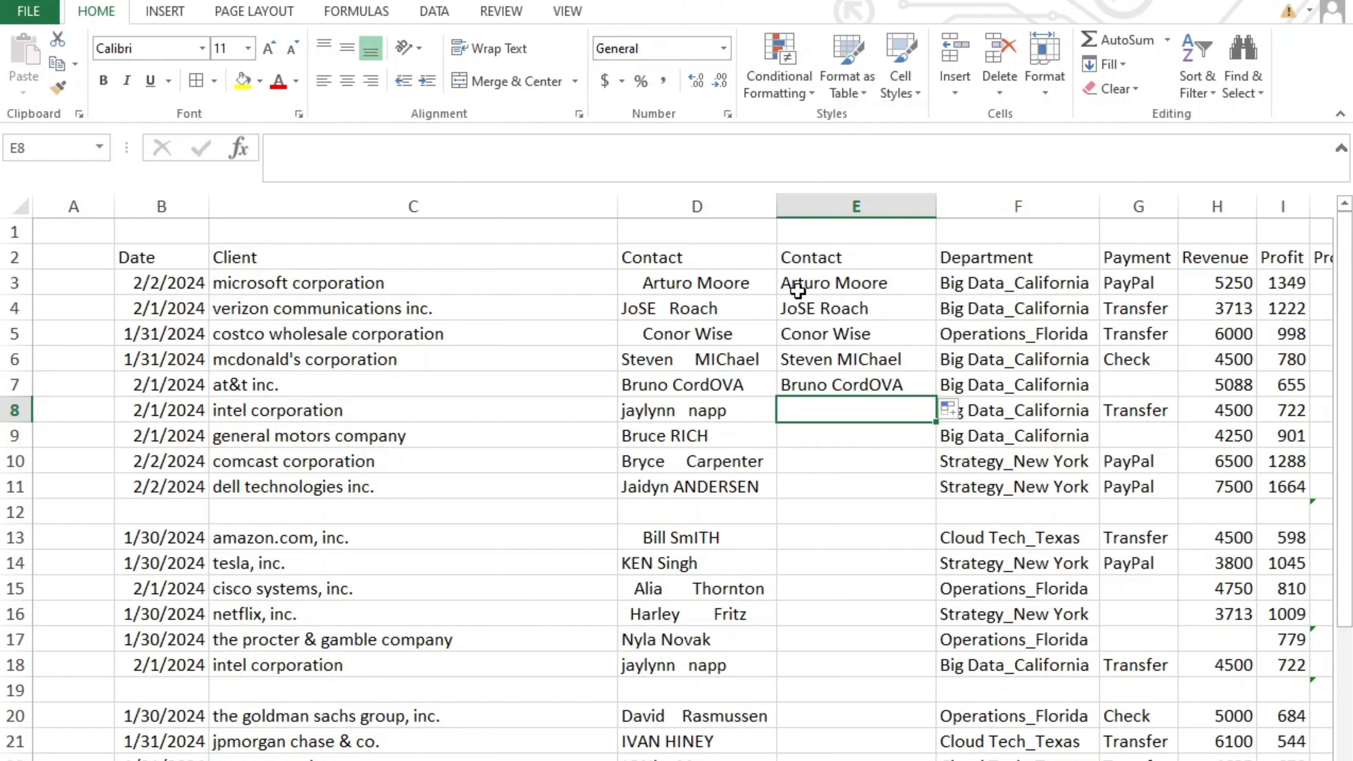
Step: Edit the formula in E3 to =TRIM(PROPER(D3)) so the contact name is both trimmed and proper-cased
{"action": "left_click", "coordinate": [787, 285]}
{"action": "key", "text": "F2"}
{"action": "type", "text": "pr"}
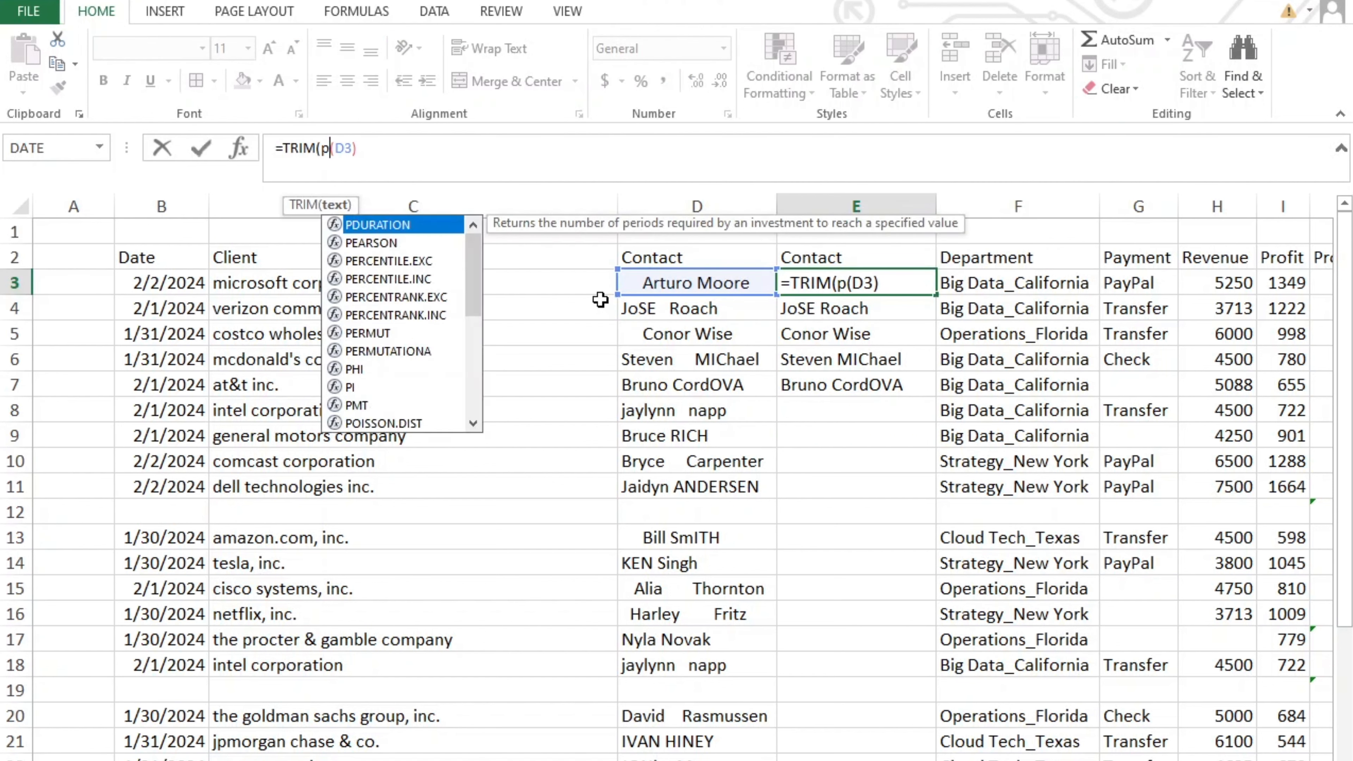
{"action": "type", "text": "o"}
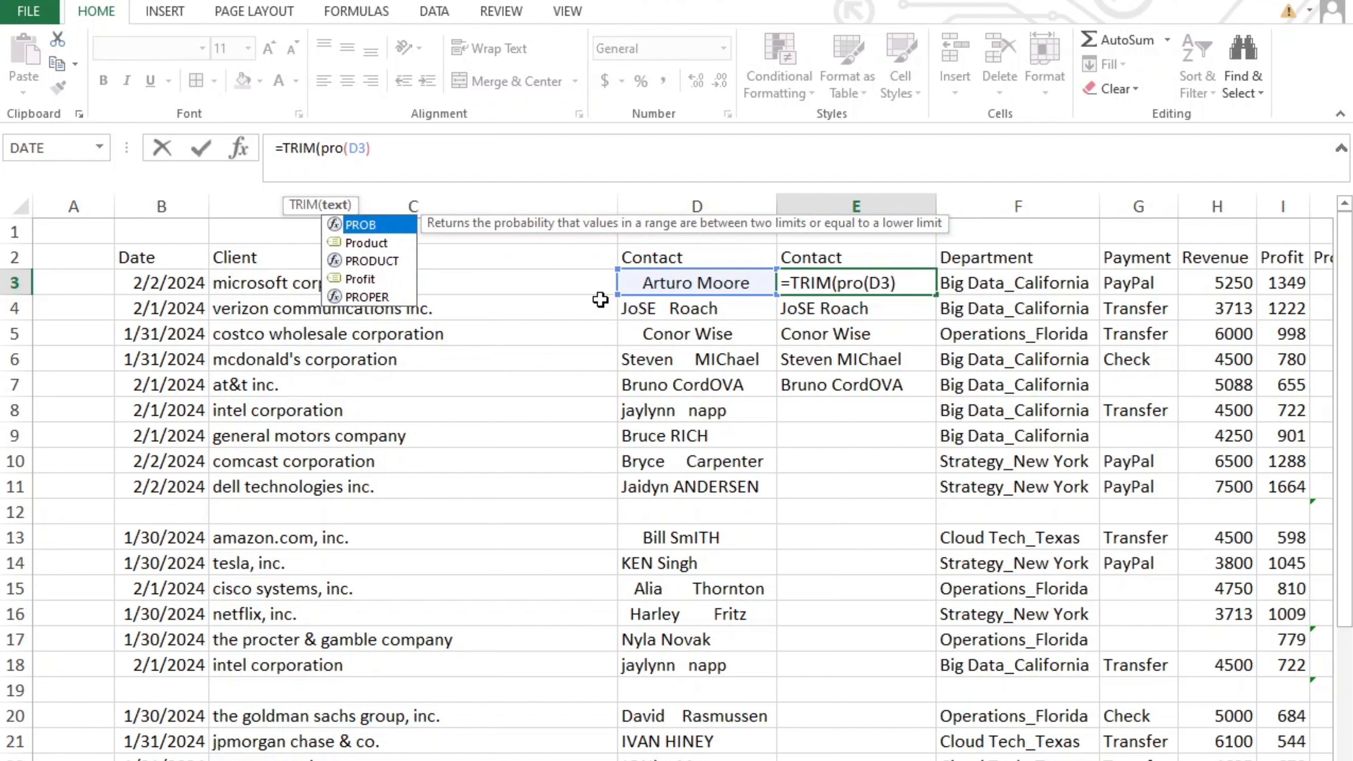
{"action": "type", "text": "p"}
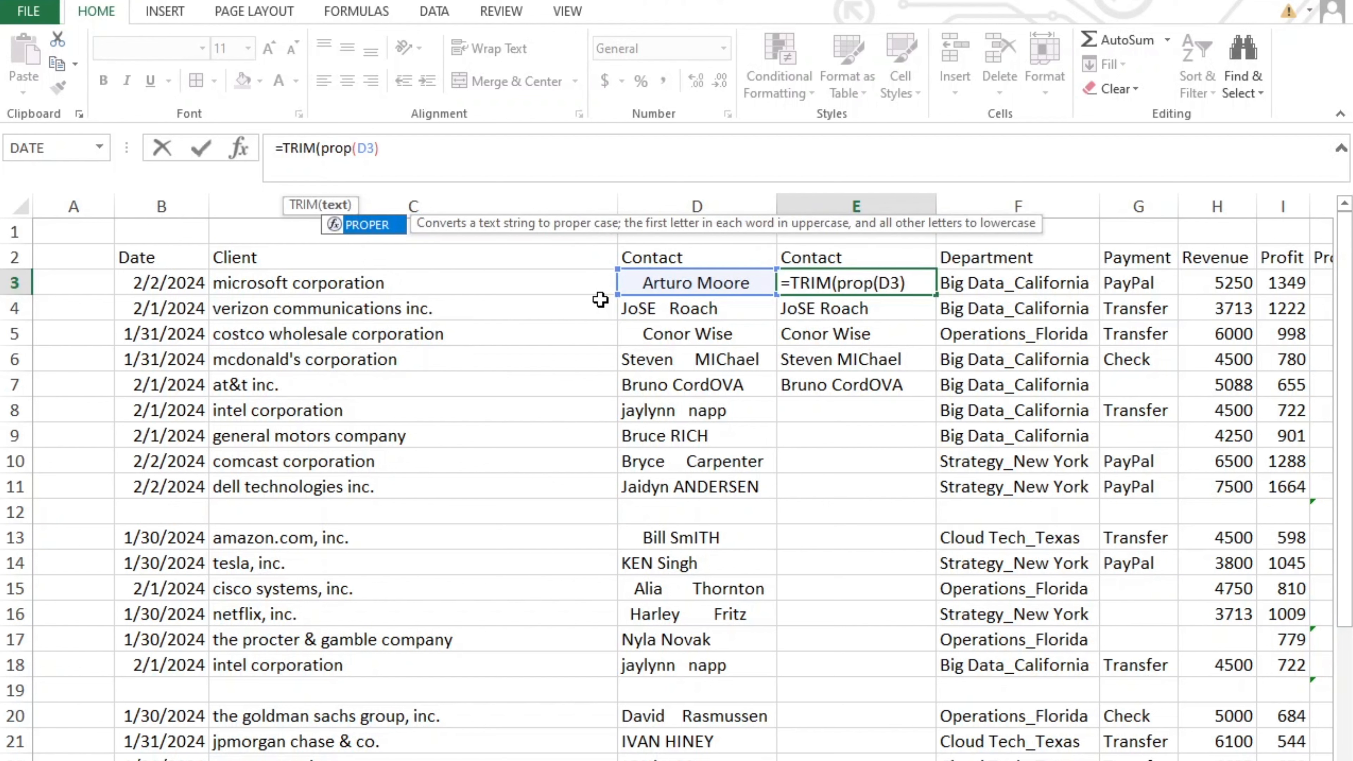
{"action": "key", "text": "Tab"}
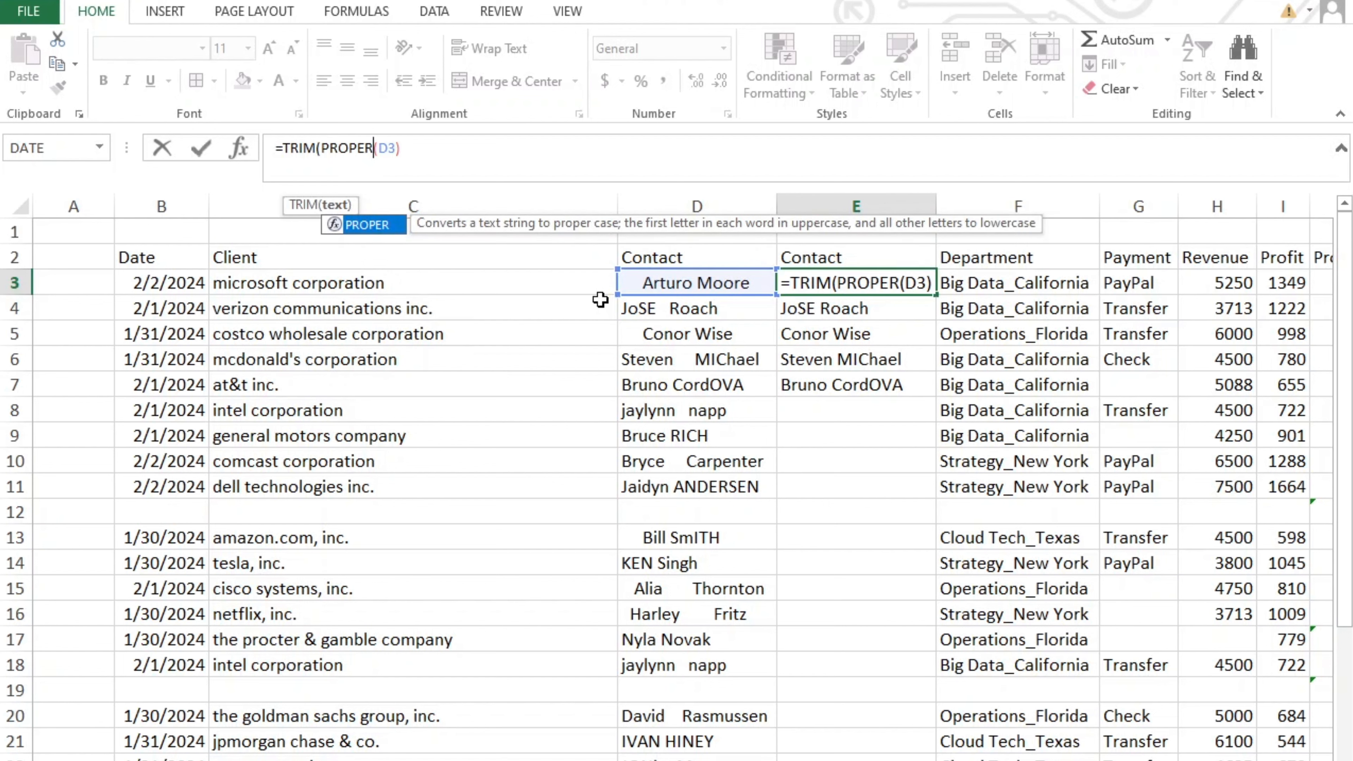
{"action": "key", "text": "Return"}
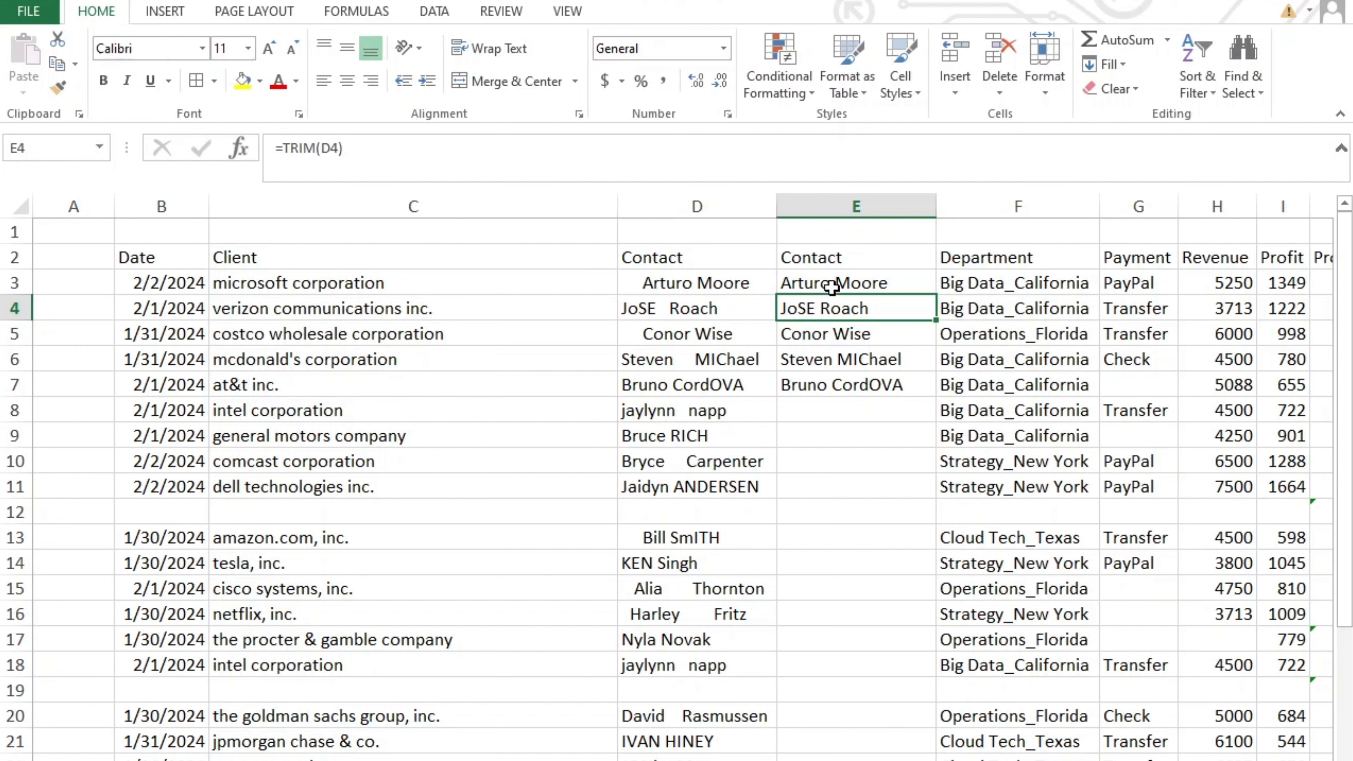
Step: Fill the TRIM and PROPER formula from E3 down the new Contact column to the end of the table
{"action": "left_click", "coordinate": [835, 284]}
{"action": "left_click_drag", "start_coordinate": [935, 292], "coordinate": [940, 421]}
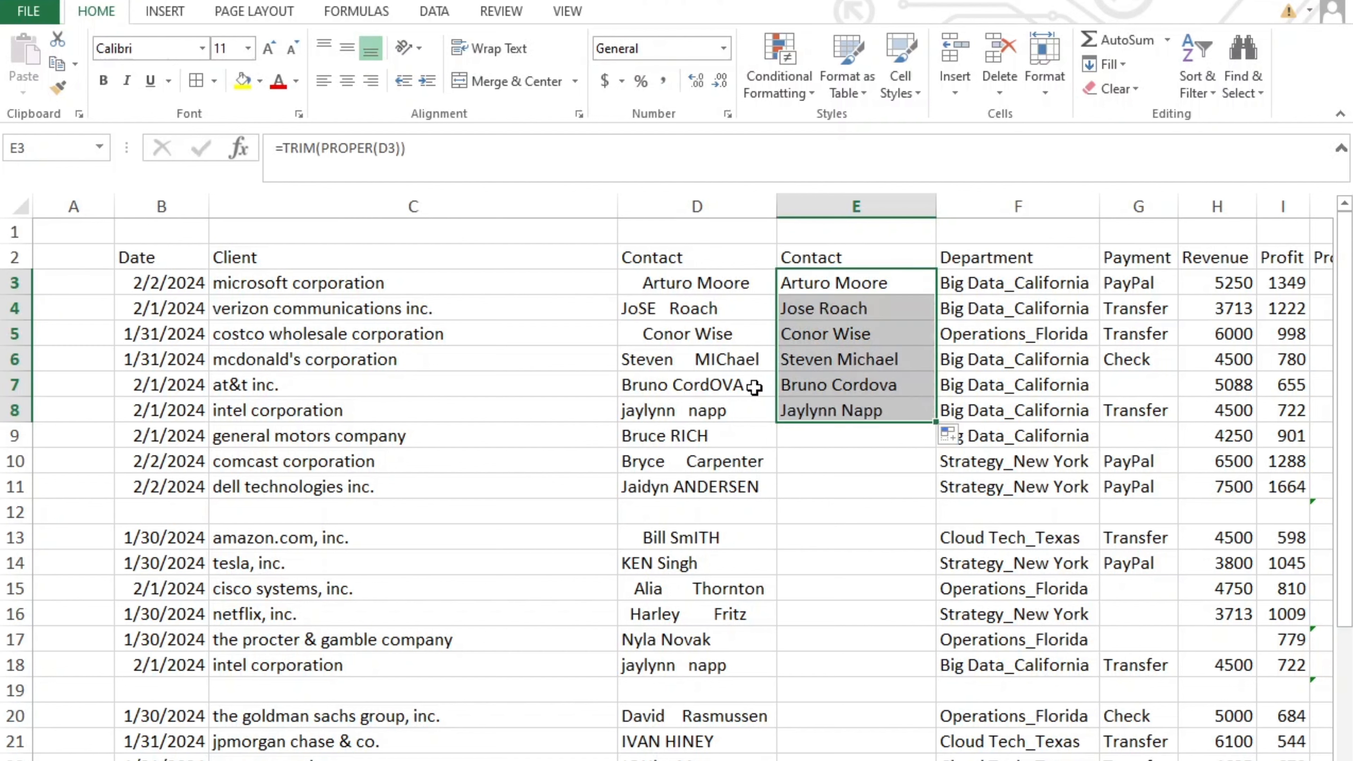
{"action": "left_click", "coordinate": [733, 390]}
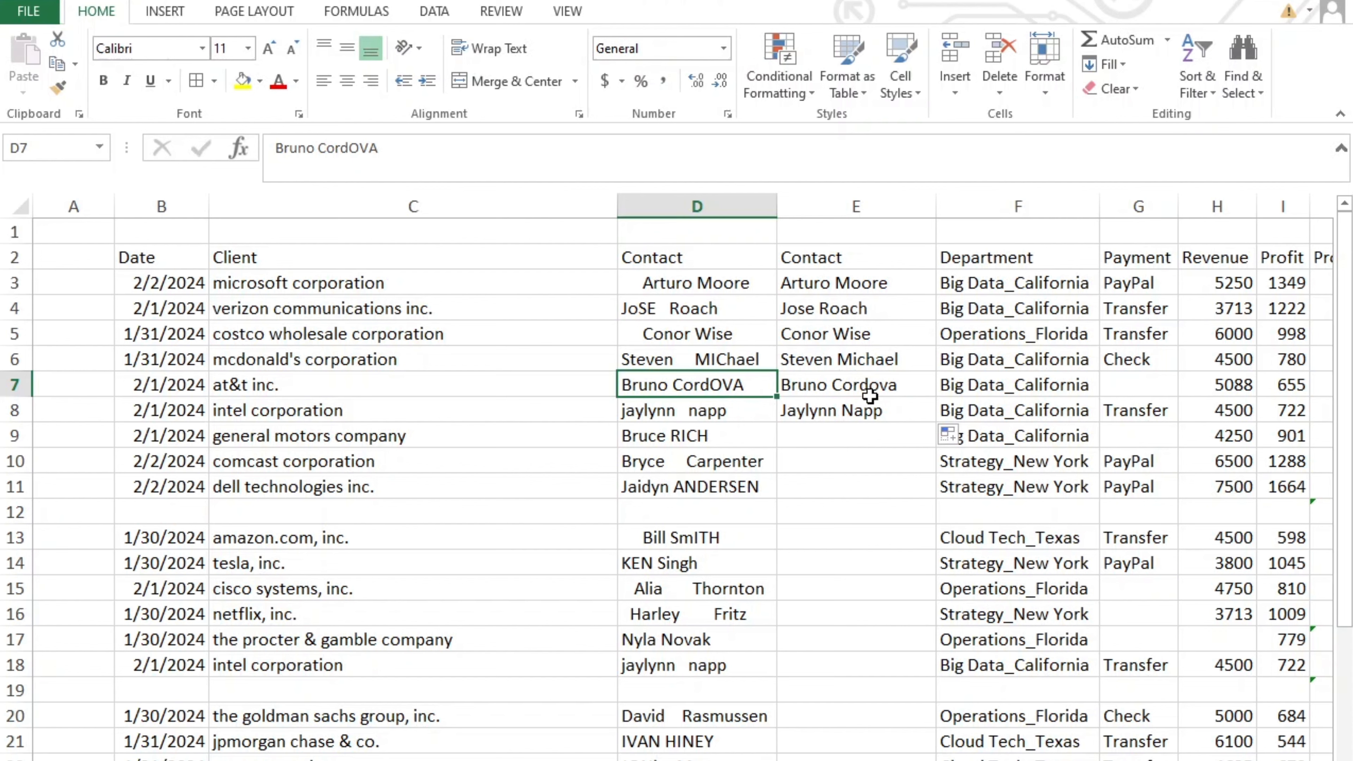
{"action": "left_click", "coordinate": [852, 388]}
{"action": "left_click_drag", "start_coordinate": [936, 401], "coordinate": [937, 759]}
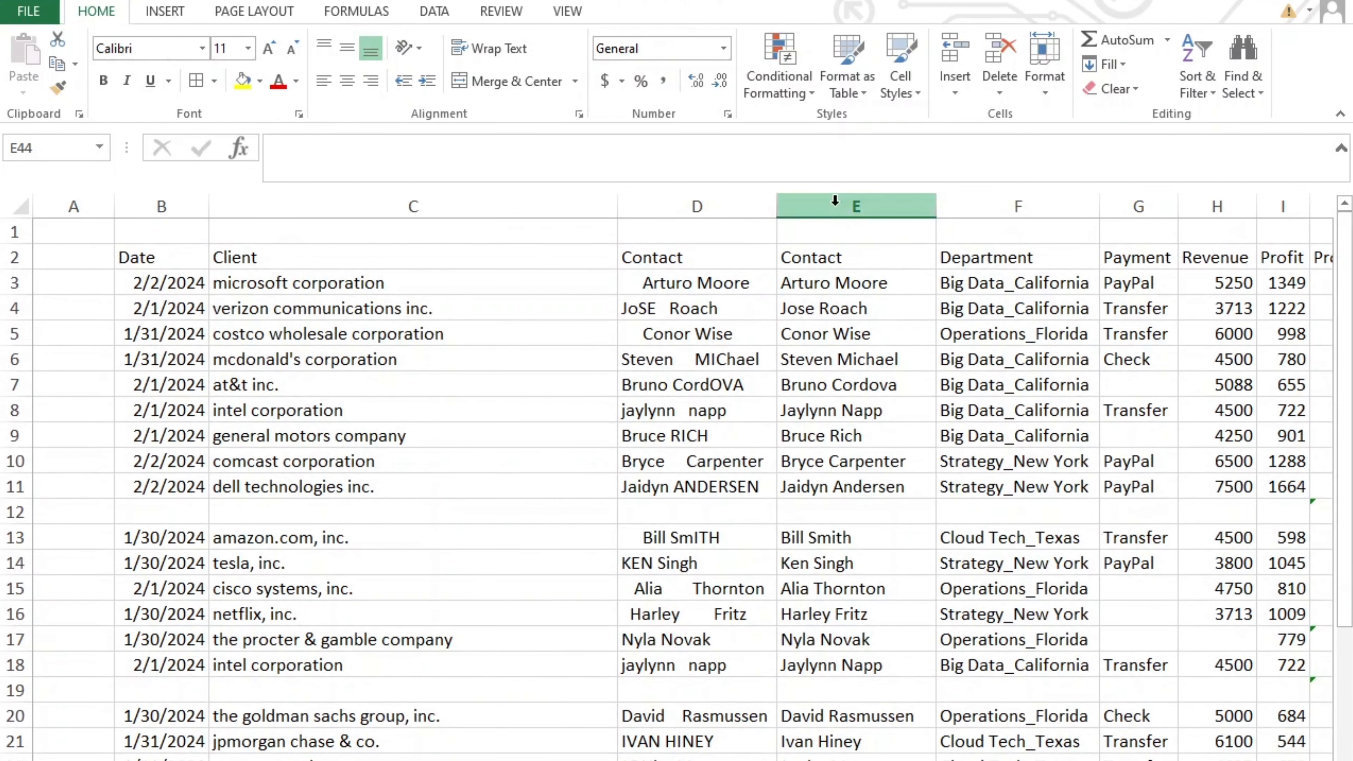
Step: Copy the cleaned Contact column E and paste it over itself as values only
{"action": "left_click", "coordinate": [835, 205]}
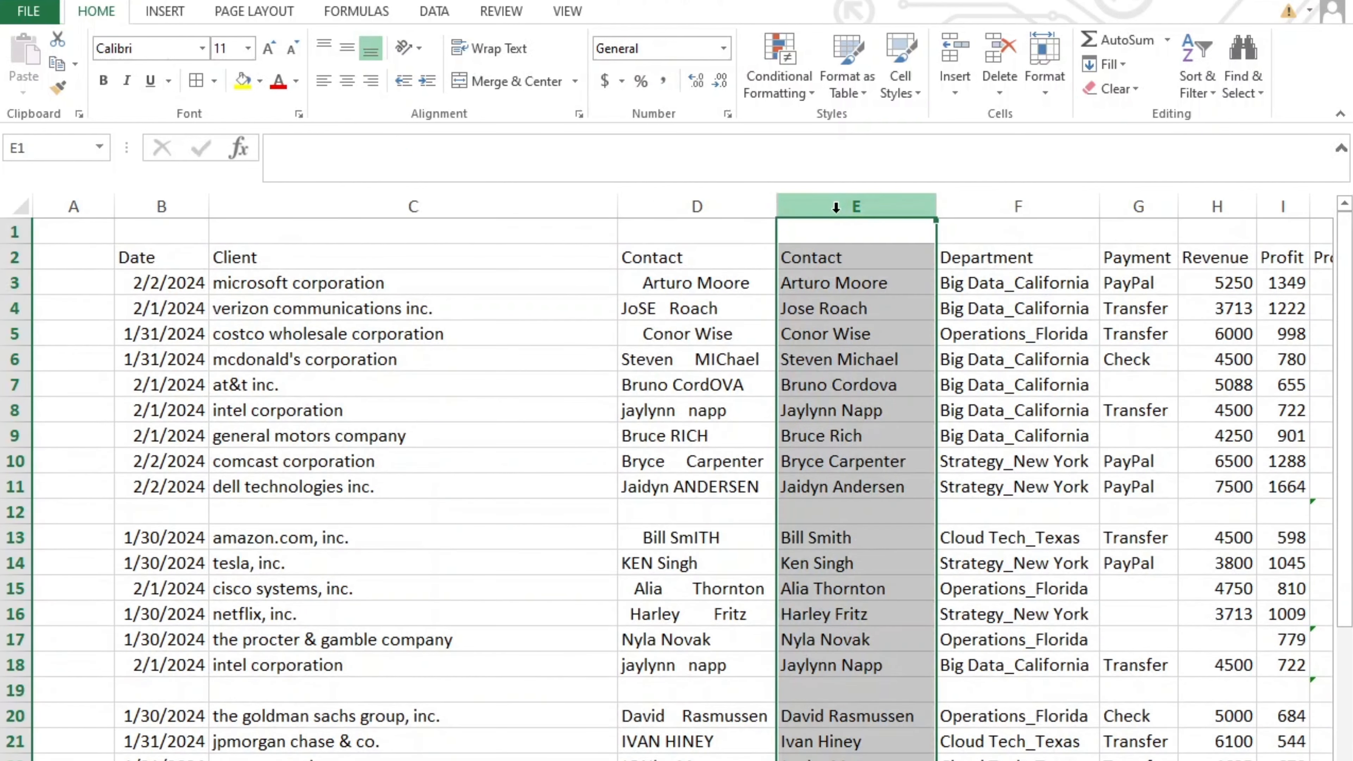
{"action": "key", "text": "ctrl+c"}
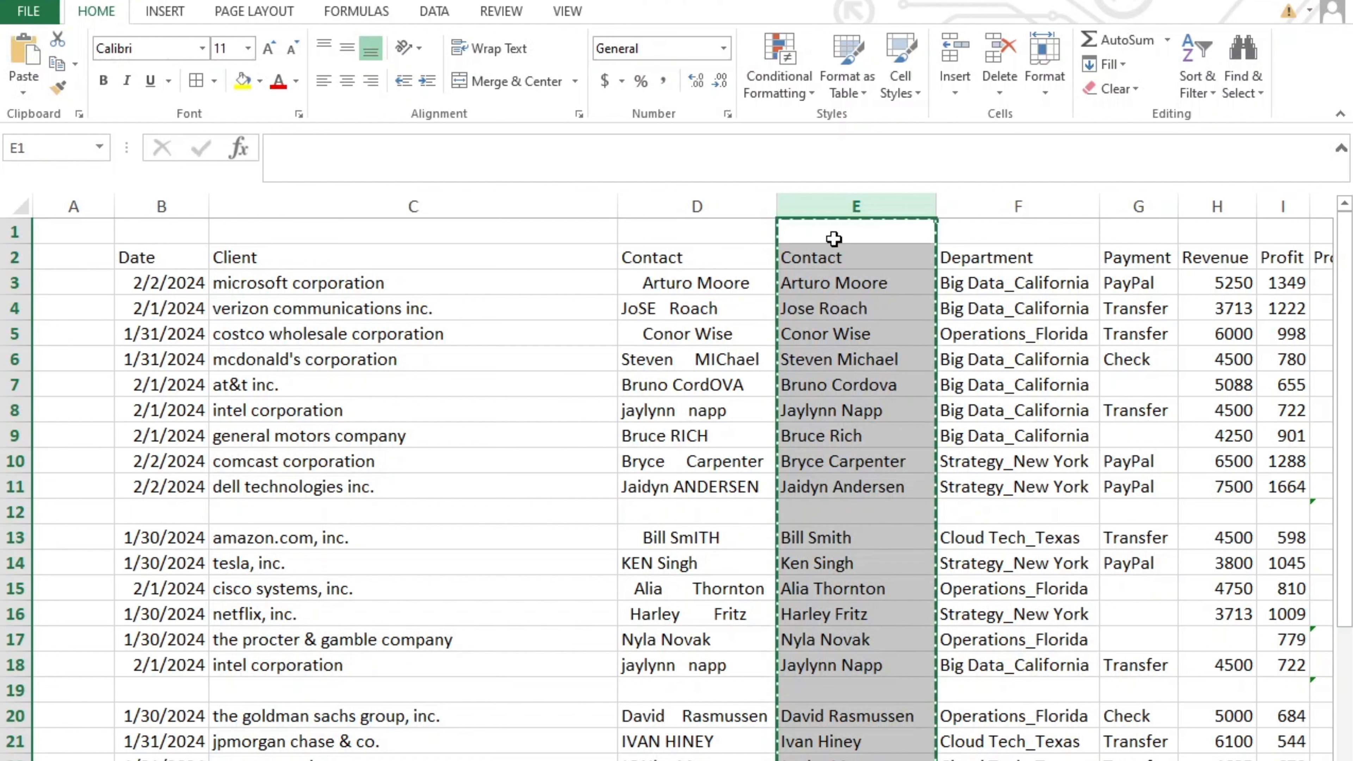
{"action": "right_click", "coordinate": [835, 212]}
{"action": "mouse_move", "coordinate": [891, 330]}
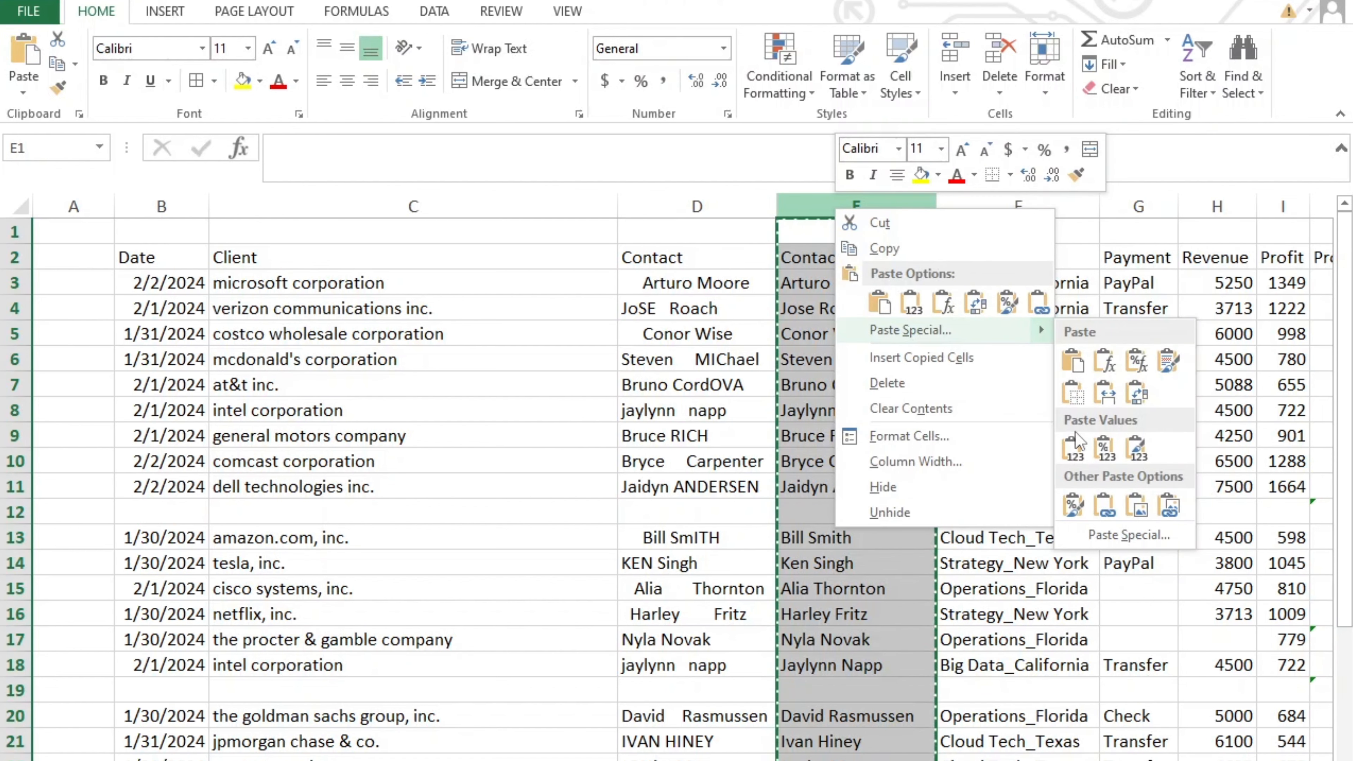
{"action": "left_click", "coordinate": [1072, 451]}
{"action": "left_click", "coordinate": [1072, 461]}
Step: Delete the original untrimmed Contact column D and slightly narrow the Client column C
{"action": "left_click", "coordinate": [720, 208]}
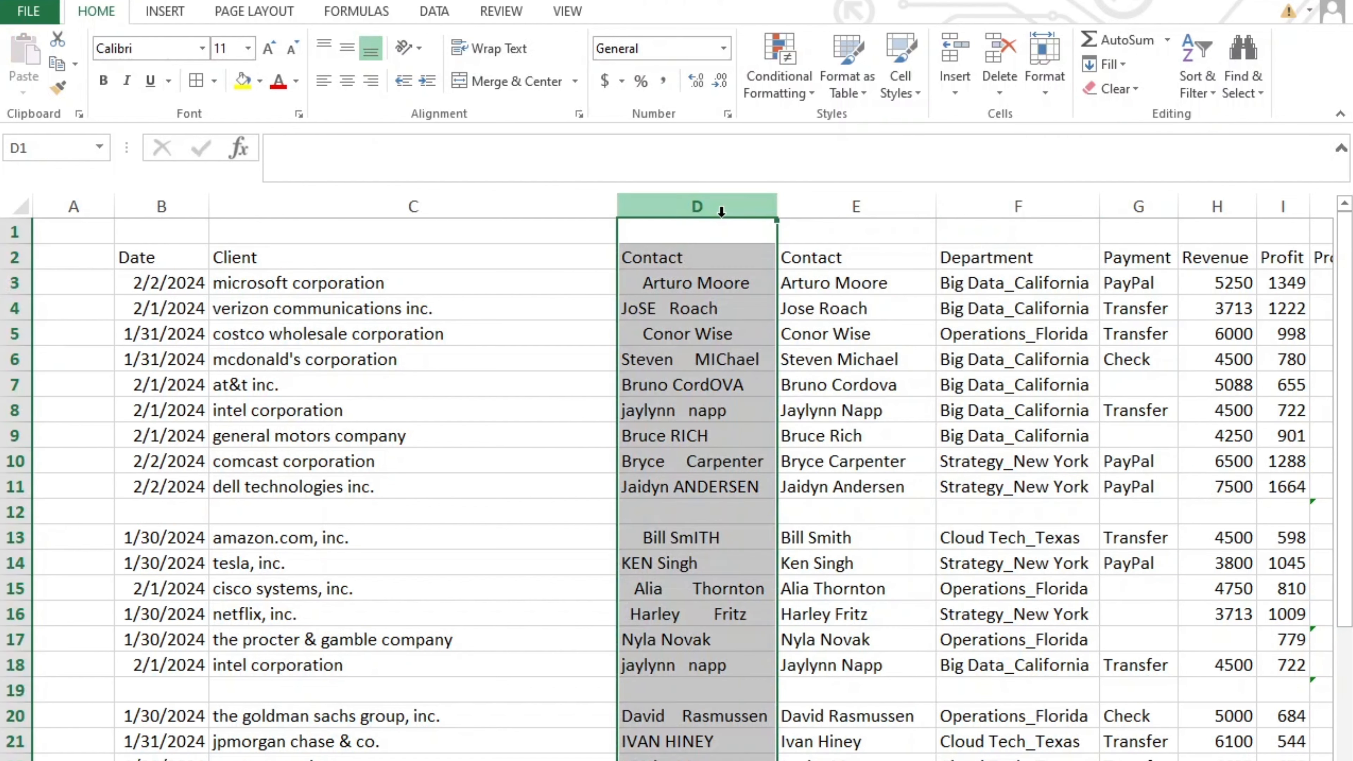
{"action": "key", "text": "ctrl+minus"}
{"action": "left_click", "coordinate": [872, 442]}
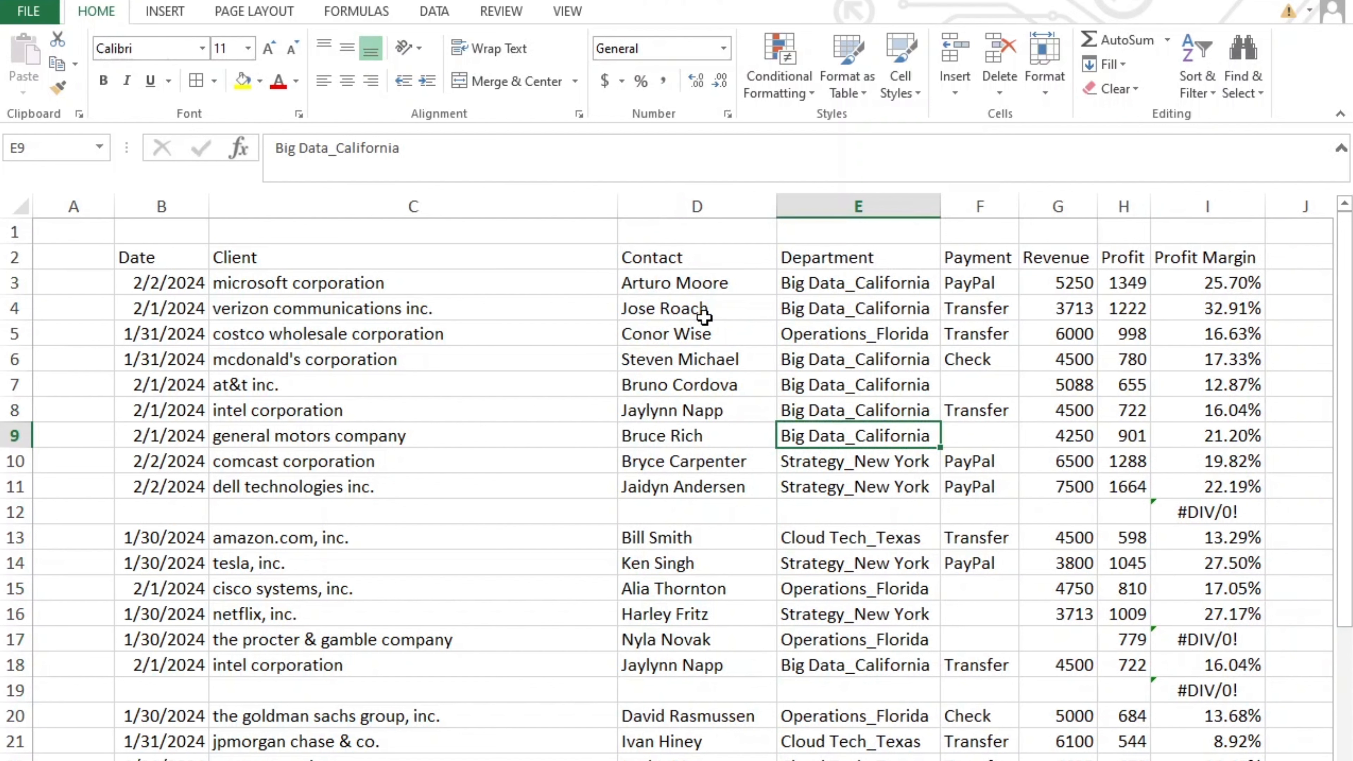
{"action": "left_click_drag", "start_coordinate": [618, 205], "coordinate": [582, 203]}
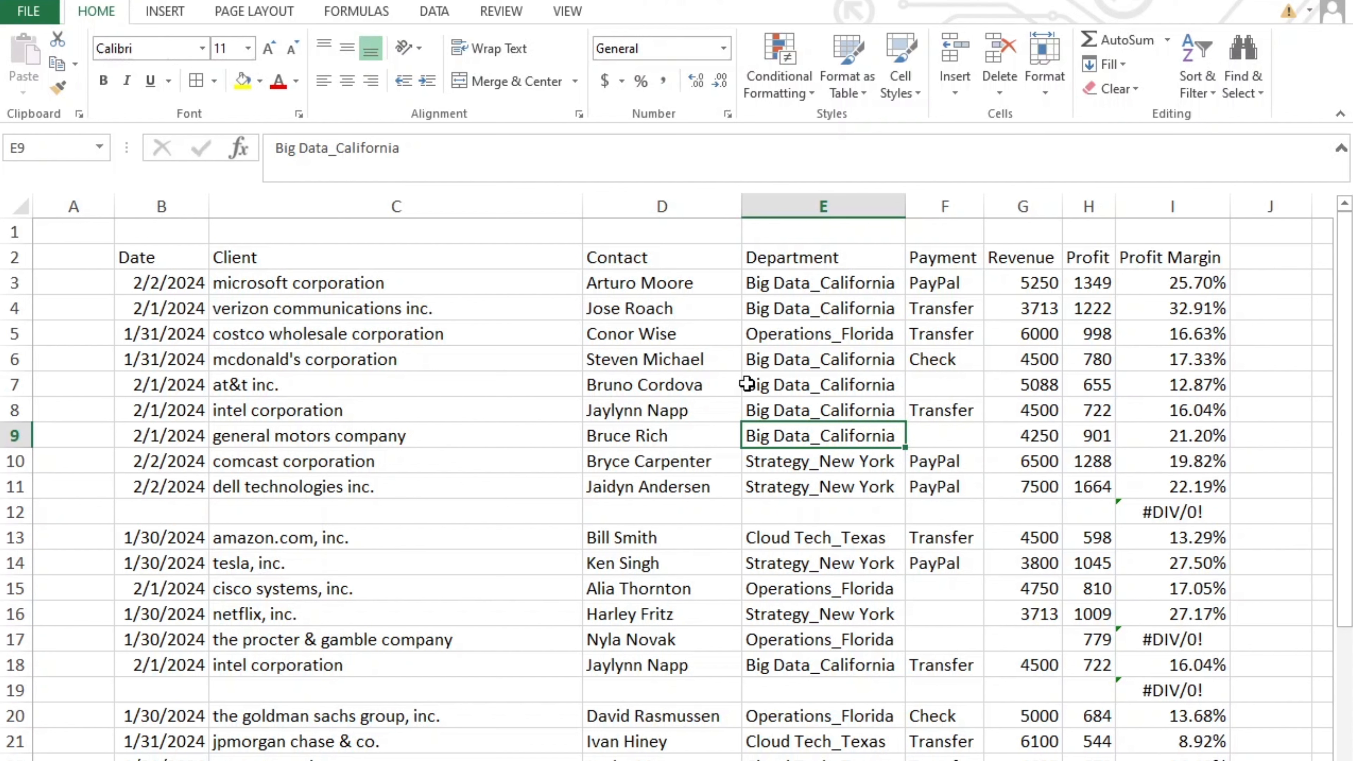
Step: Insert a new column before the Payment column and enter the header "Region" in F2
{"action": "left_click", "coordinate": [813, 285]}
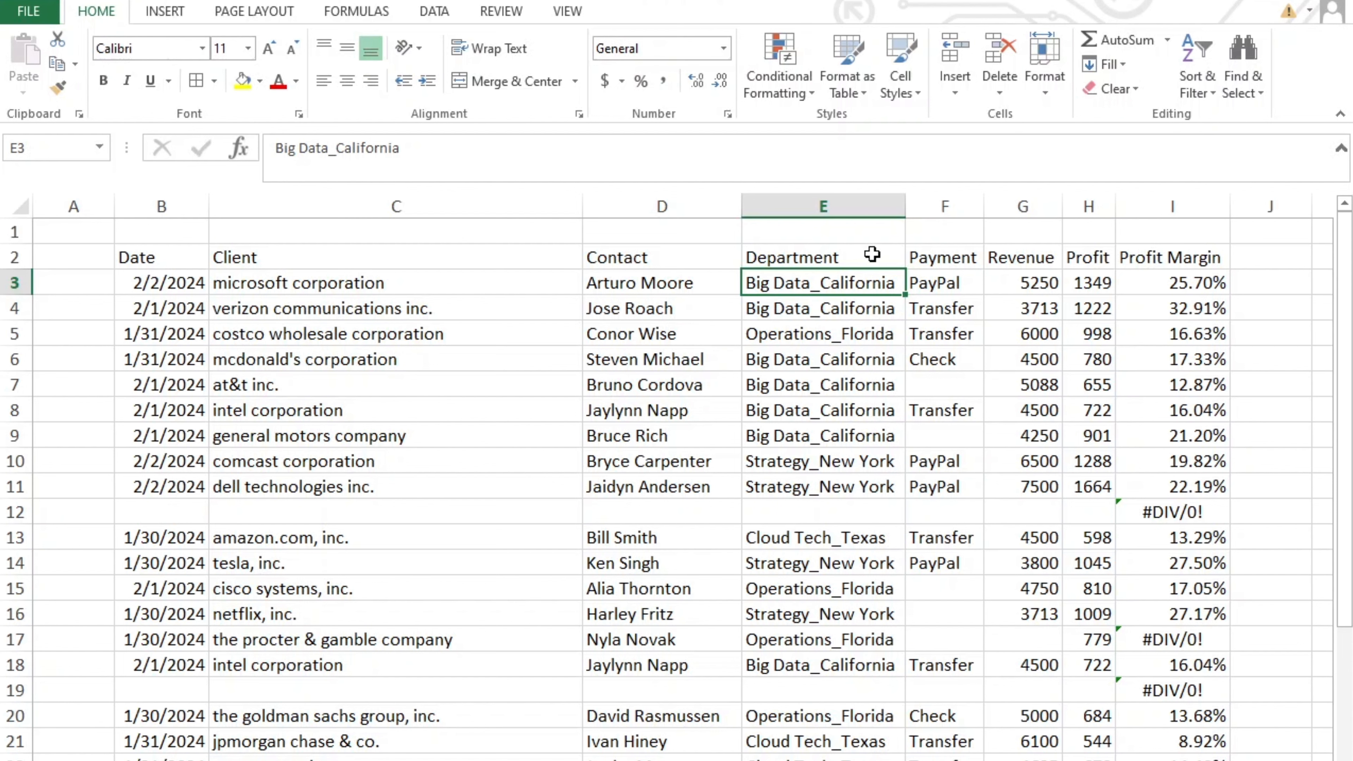
{"action": "left_click", "coordinate": [926, 195]}
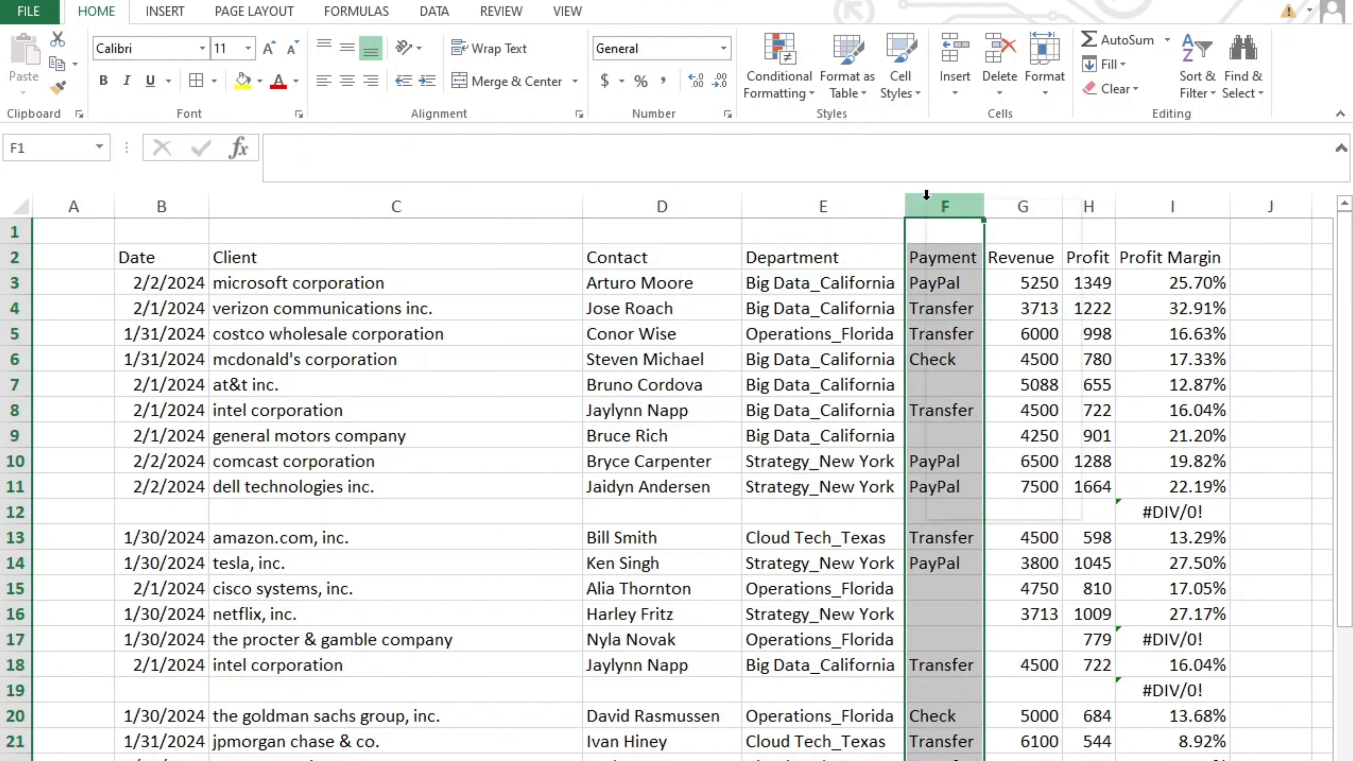
{"action": "right_click", "coordinate": [926, 195]}
{"action": "left_click", "coordinate": [994, 350]}
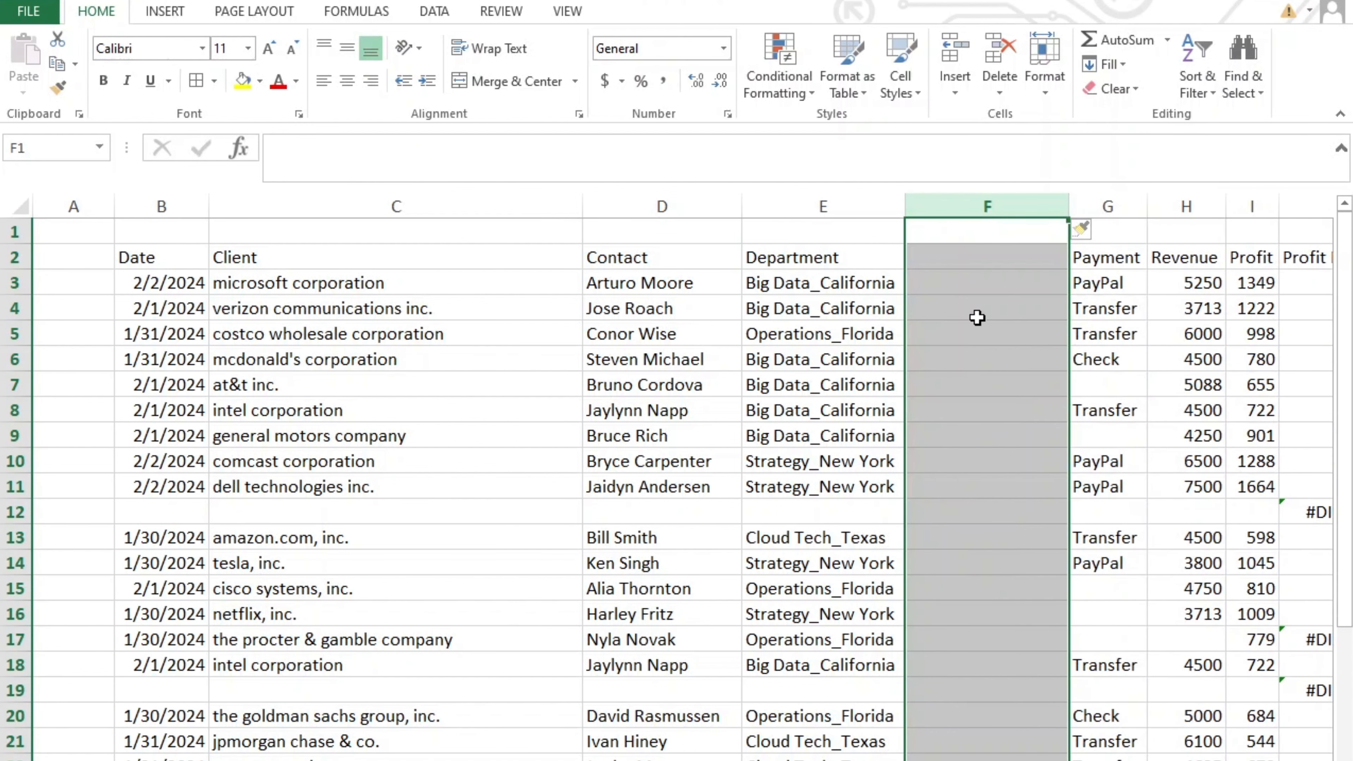
{"action": "left_click", "coordinate": [949, 269]}
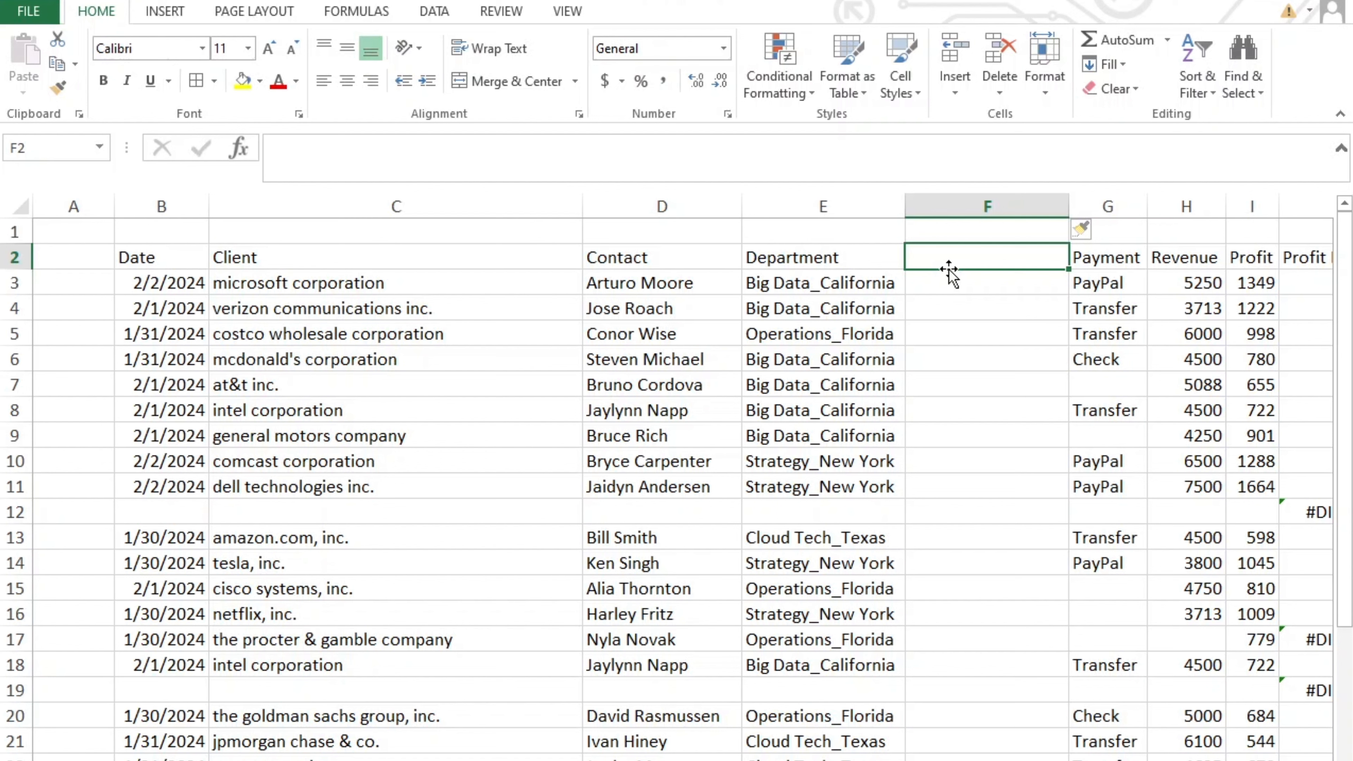
{"action": "type", "text": "Region"}
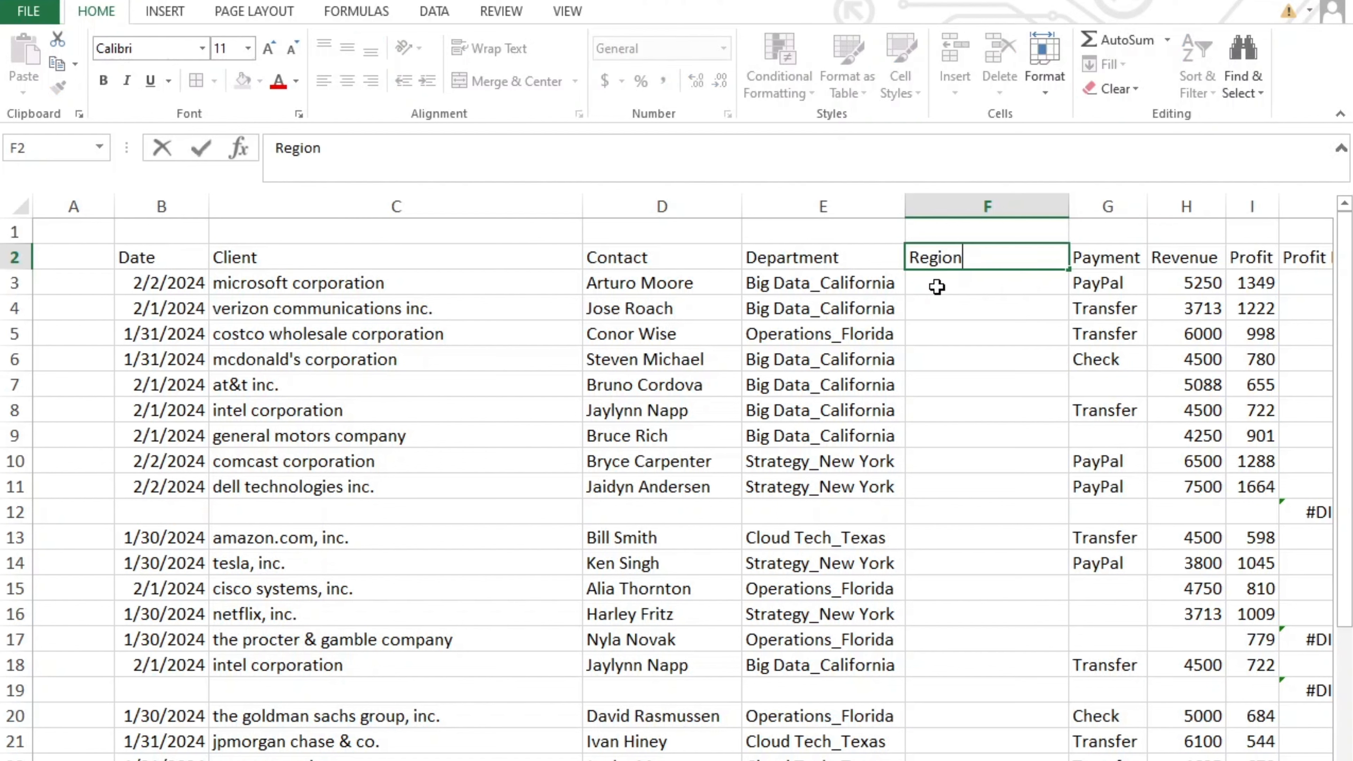
{"action": "key", "text": "Return"}
Step: Split the Department entries from E3 down into the Department and Region columns with Text to Columns, using only the underscore as delimiter
{"action": "left_click", "coordinate": [817, 279]}
{"action": "key", "text": "ctrl+shift+Down"}
{"action": "key", "text": "ctrl+shift+Down"}
{"action": "key", "text": "ctrl+shift+Down"}
{"action": "key", "text": "ctrl+shift+Down"}
{"action": "key", "text": "ctrl+shift+Down"}
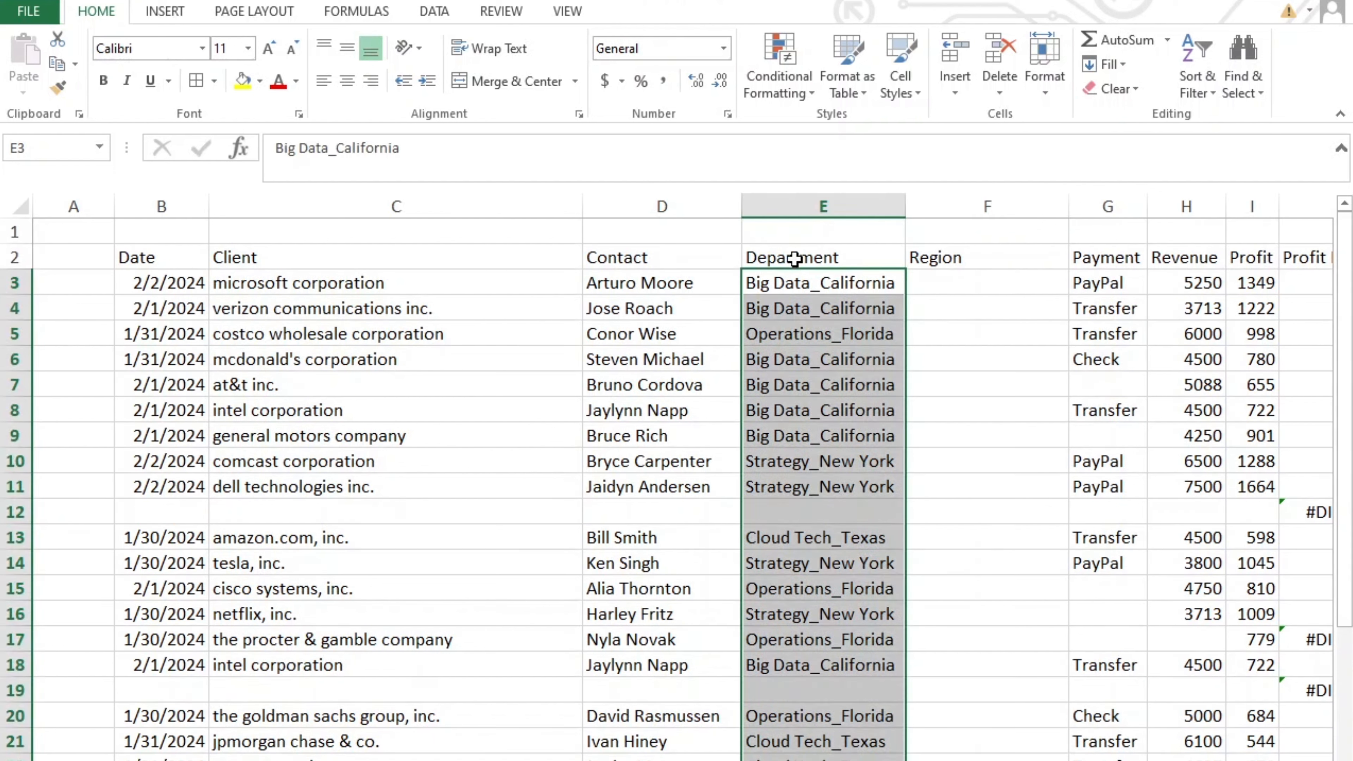
{"action": "left_click", "coordinate": [432, 12]}
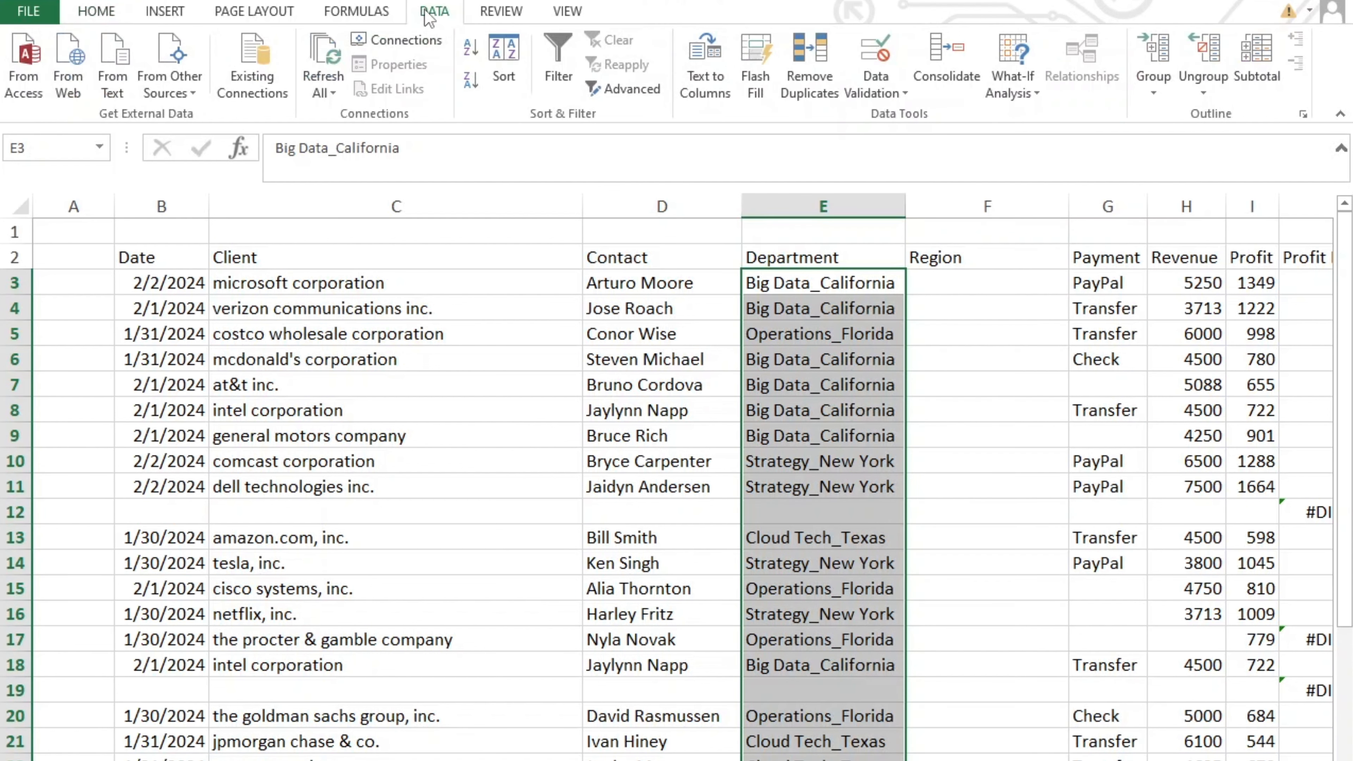
{"action": "left_click", "coordinate": [715, 86]}
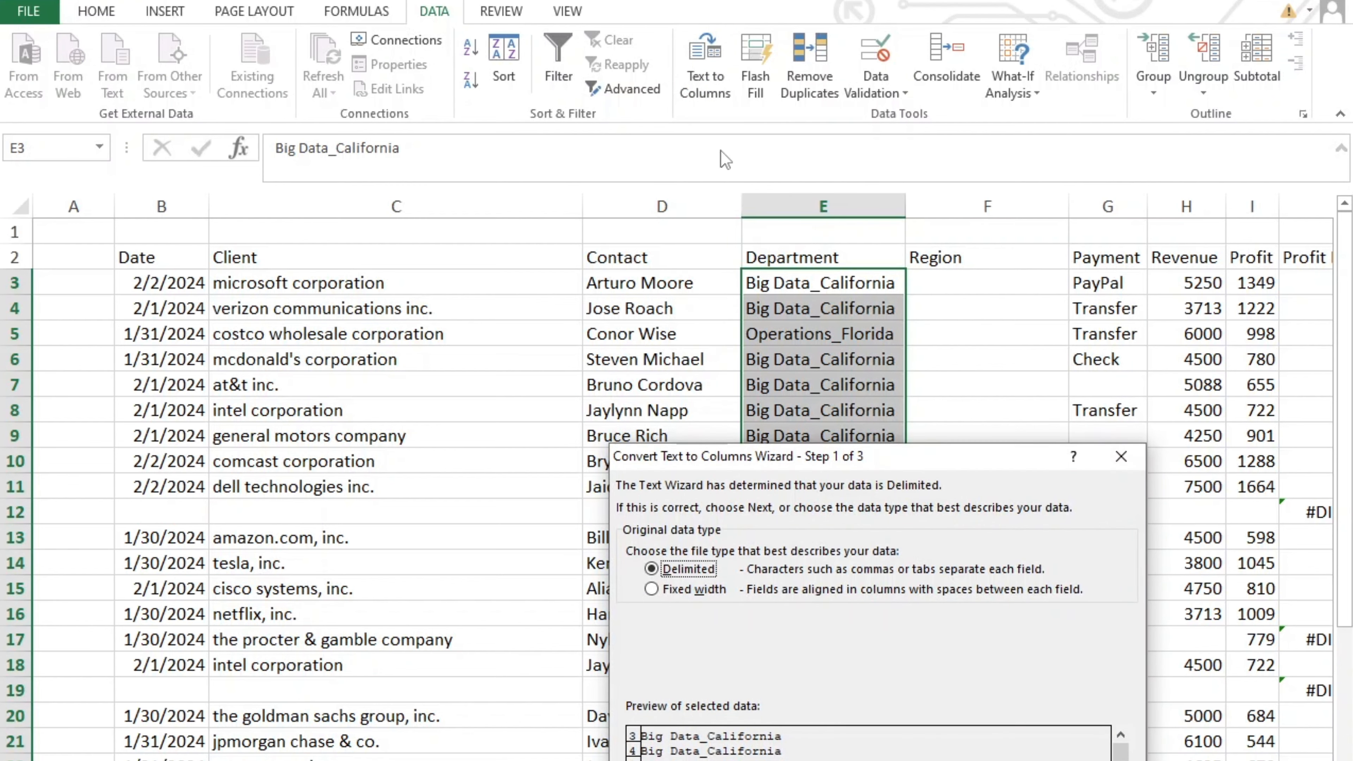
{"action": "left_click_drag", "start_coordinate": [761, 469], "coordinate": [312, 171]}
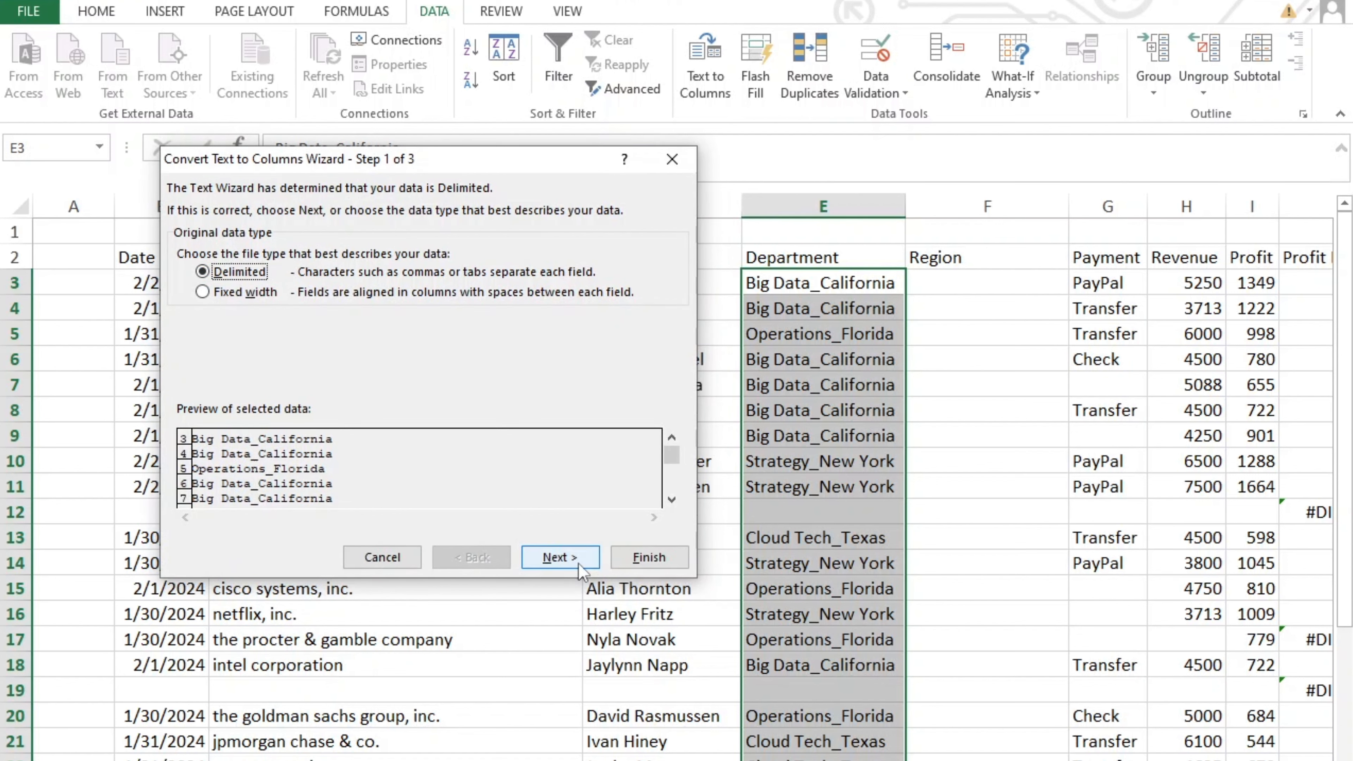
{"action": "left_click", "coordinate": [559, 557]}
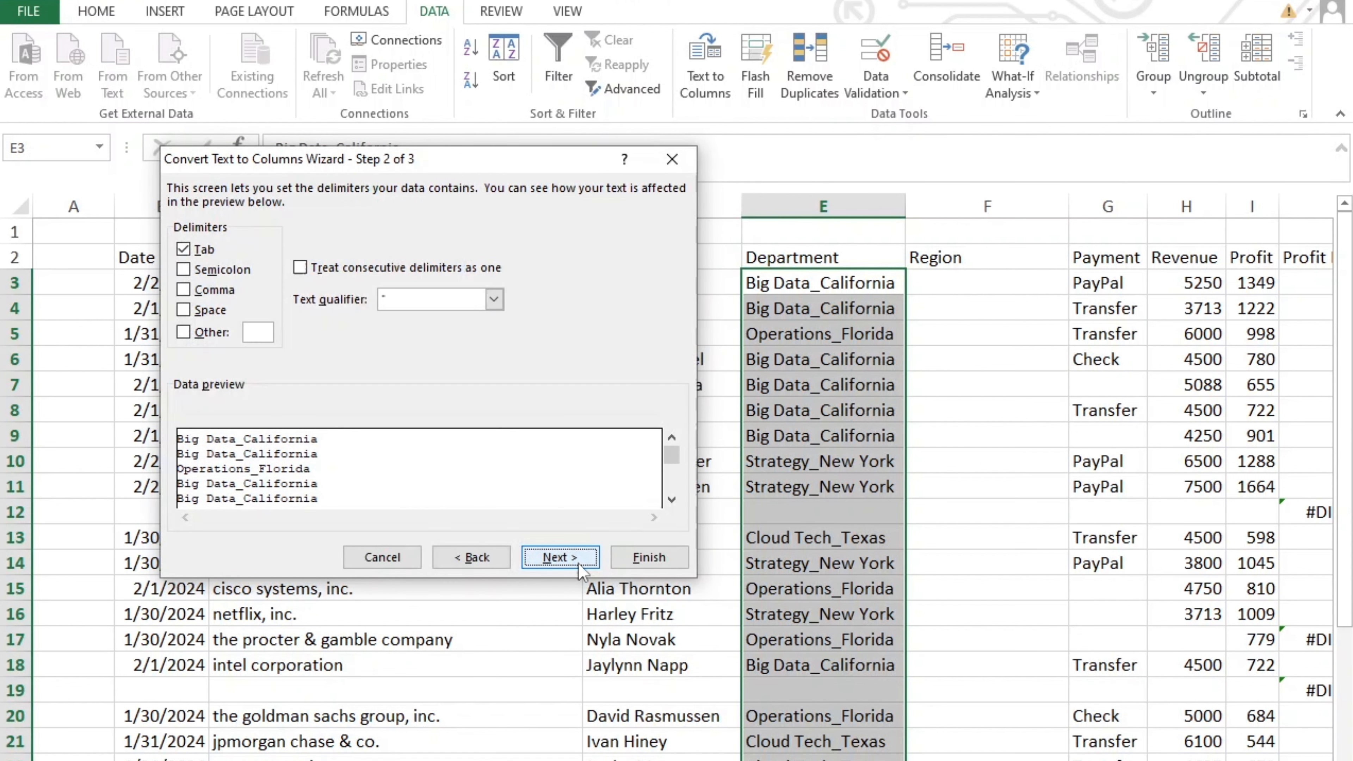
{"action": "left_click", "coordinate": [183, 249]}
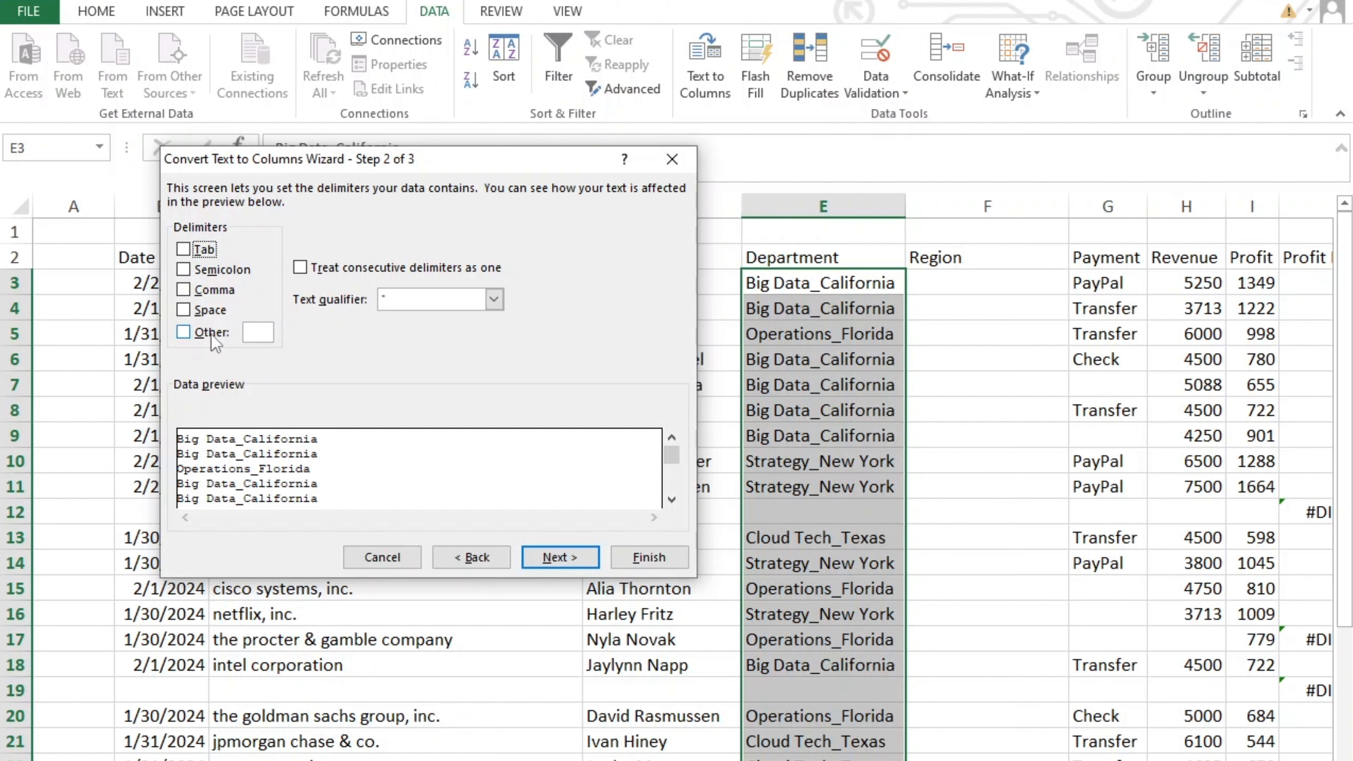
{"action": "left_click", "coordinate": [263, 333]}
{"action": "type", "text": "_"}
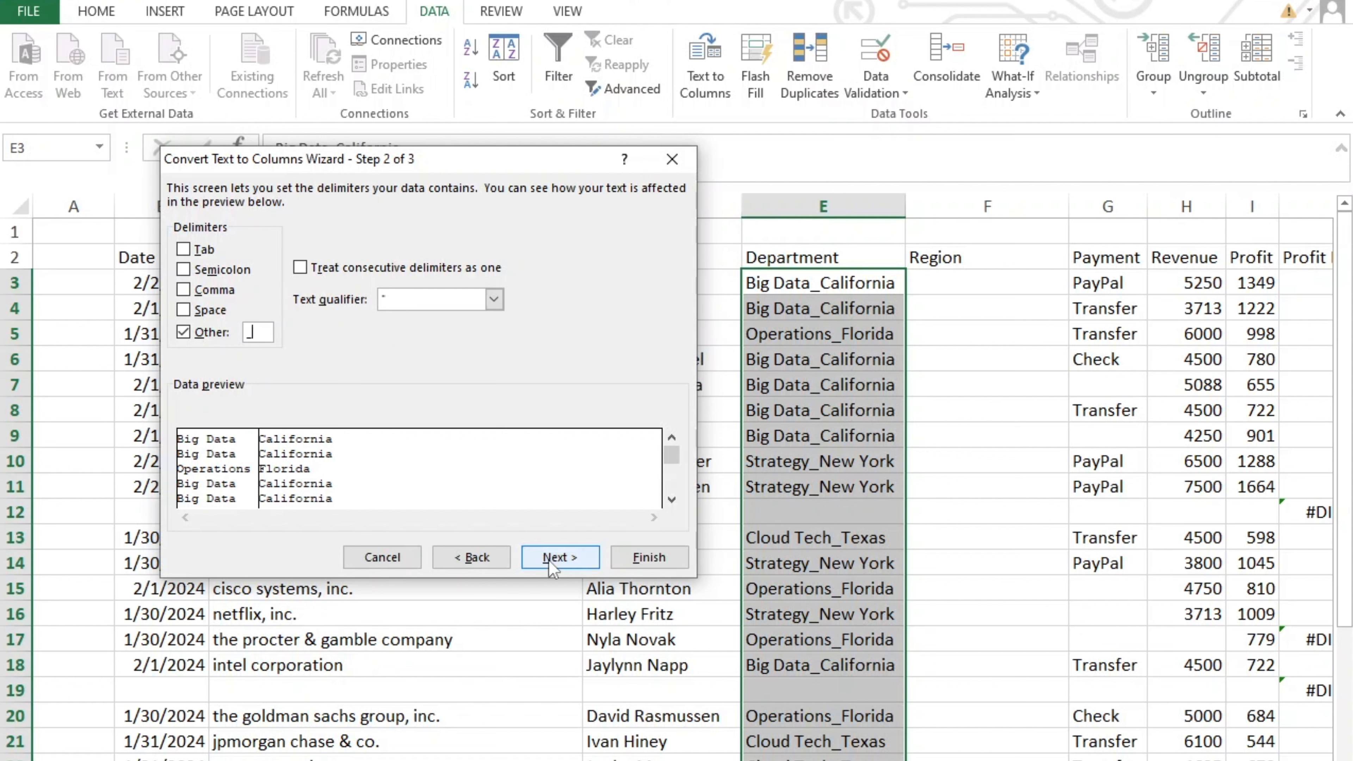
{"action": "left_click", "coordinate": [549, 557]}
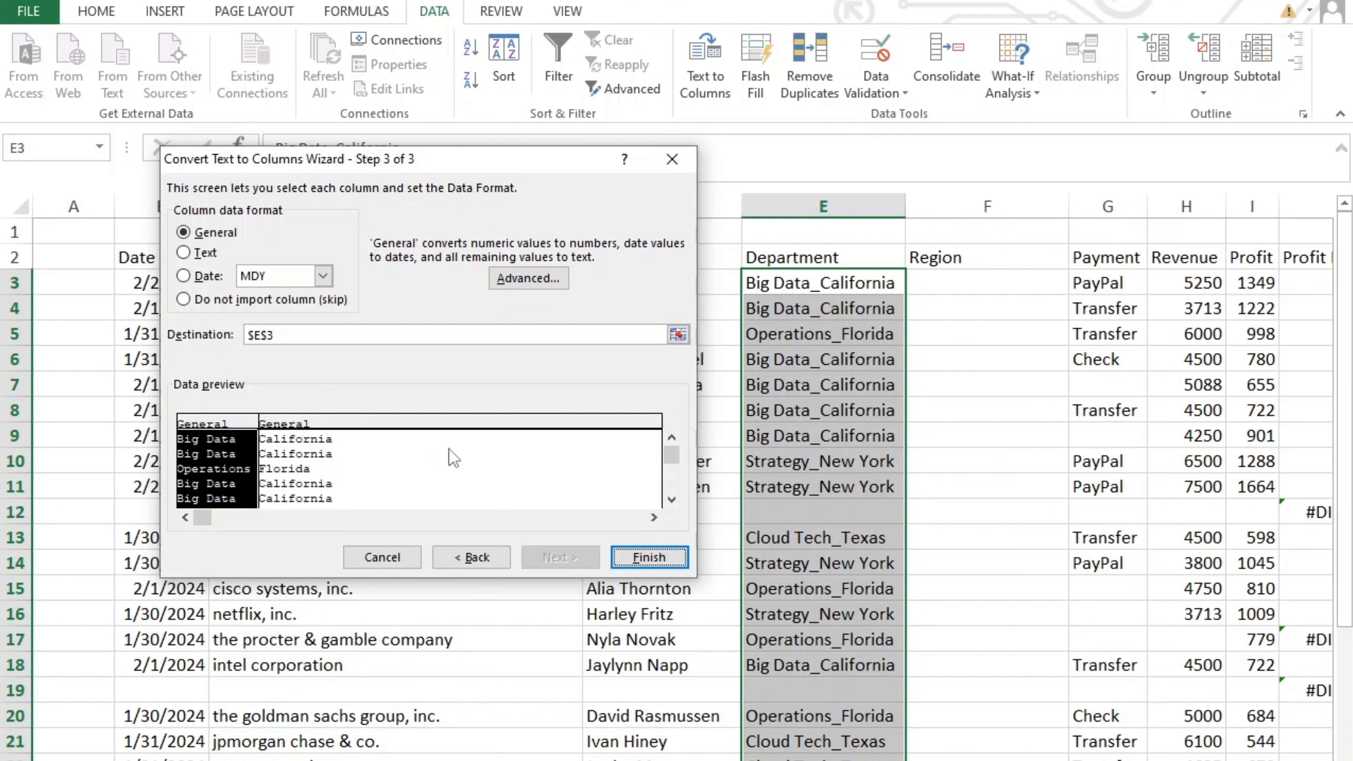
{"action": "left_click", "coordinate": [631, 560]}
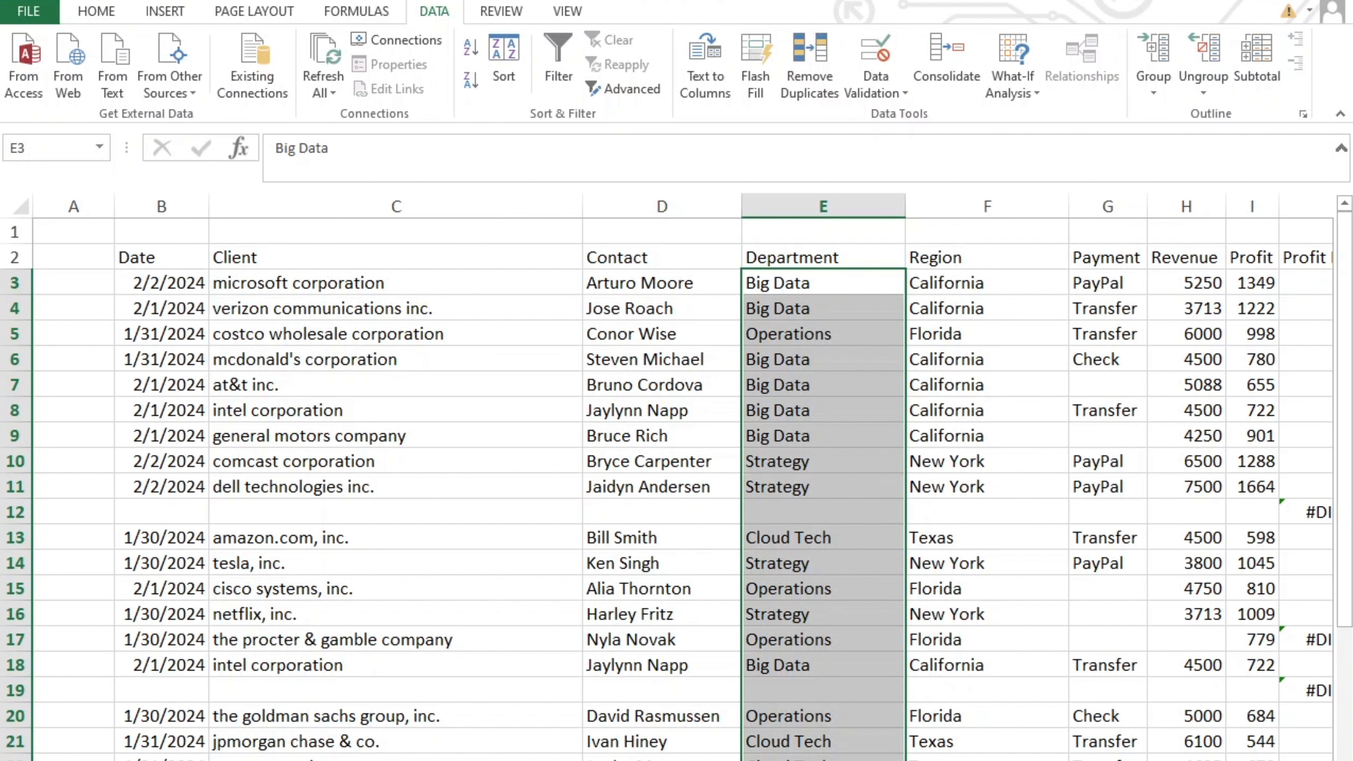
{"action": "left_click", "coordinate": [1108, 760]}
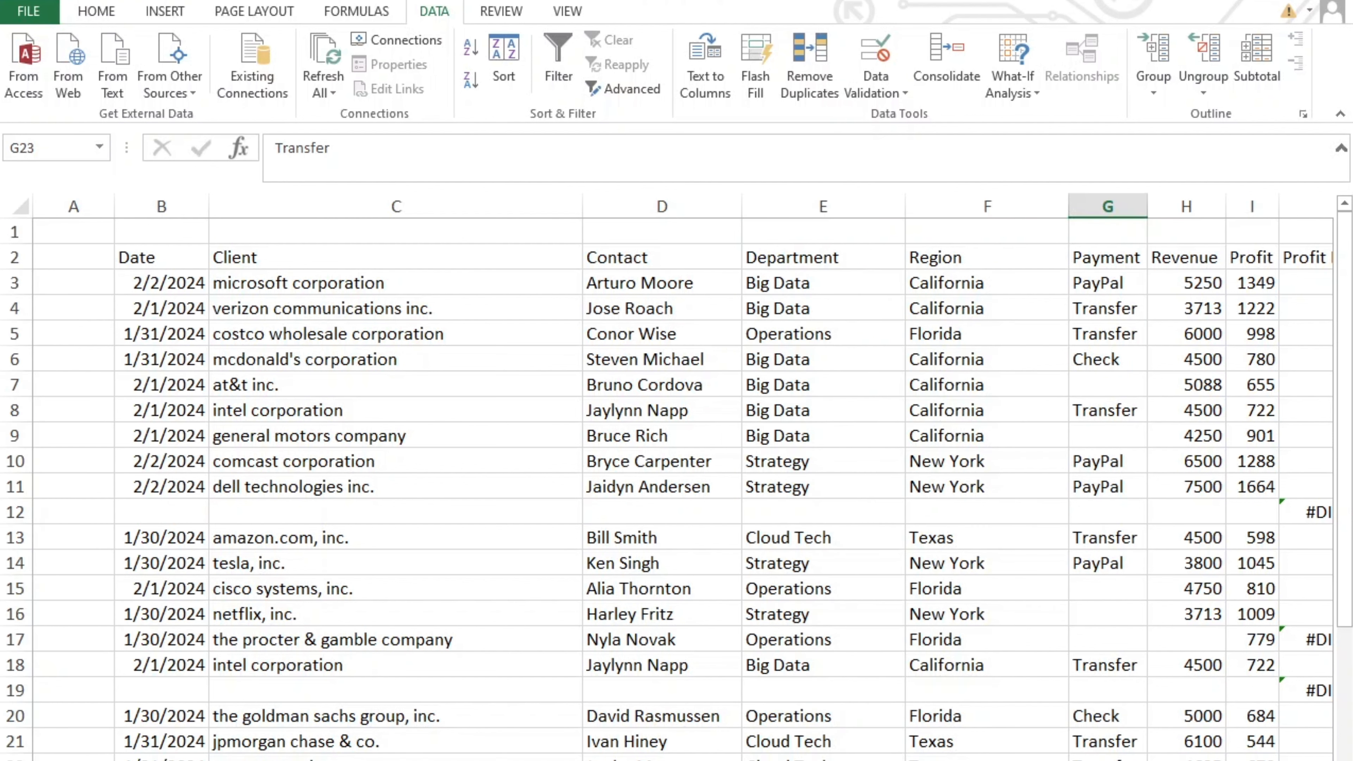
Step: Remove duplicate rows from the whole table, comparing all columns and treating the first row as headers
{"action": "left_click", "coordinate": [236, 374]}
{"action": "key", "text": "ctrl+a"}
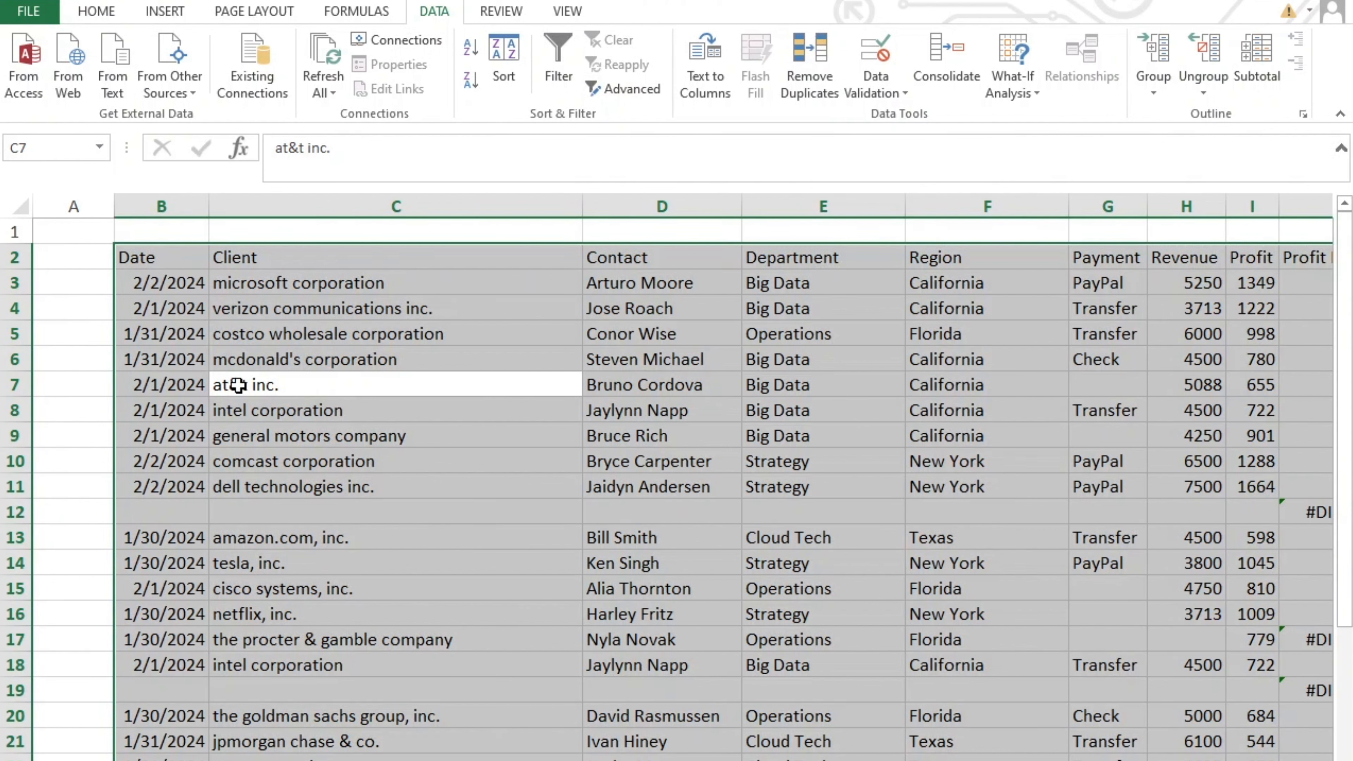
{"action": "left_click", "coordinate": [88, 18]}
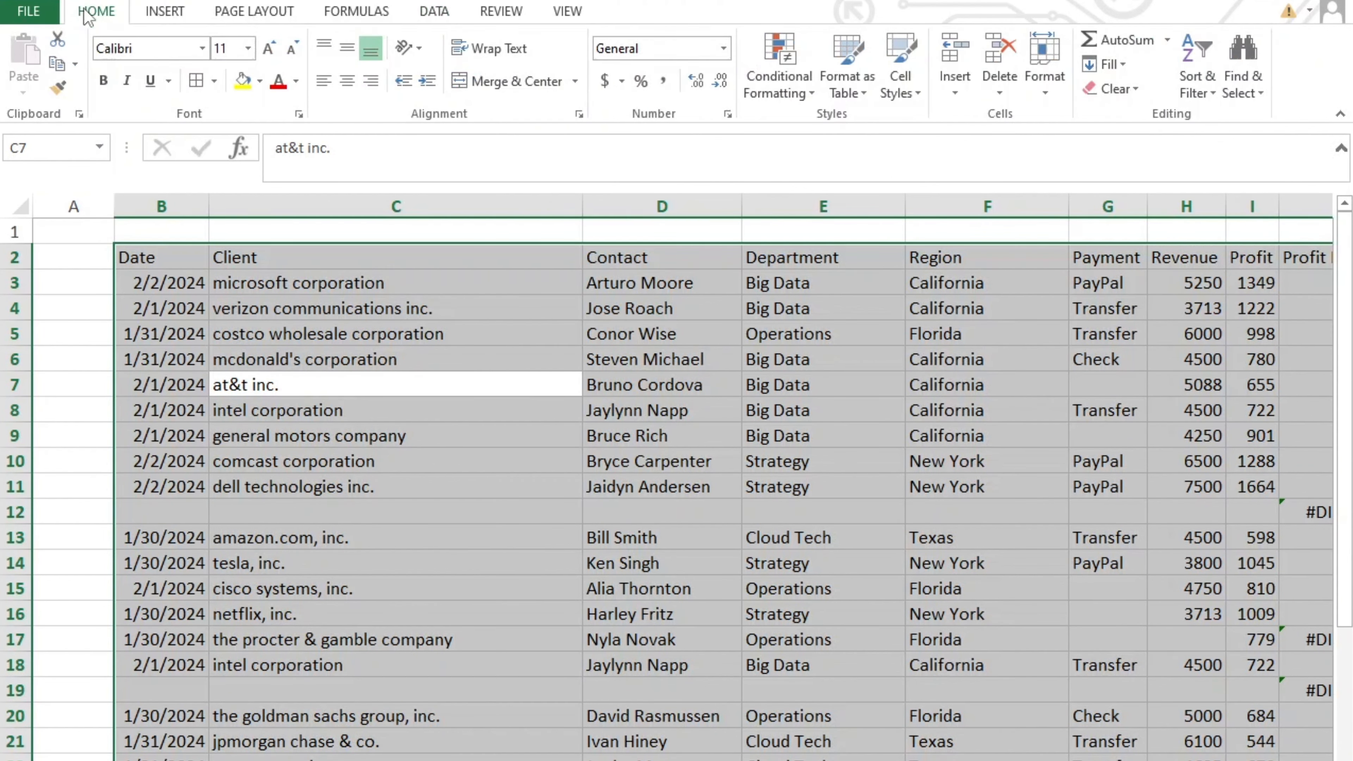
{"action": "left_click", "coordinate": [432, 14]}
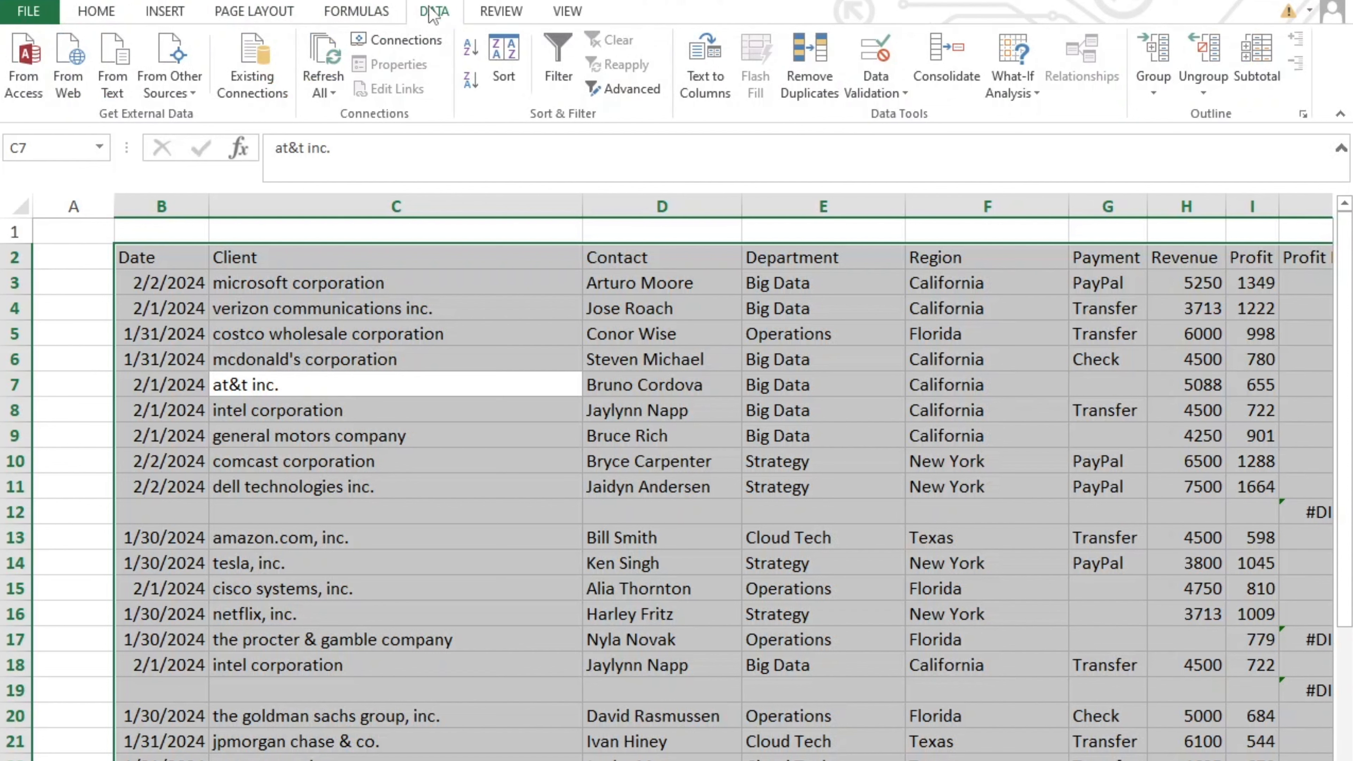
{"action": "left_click", "coordinate": [812, 65]}
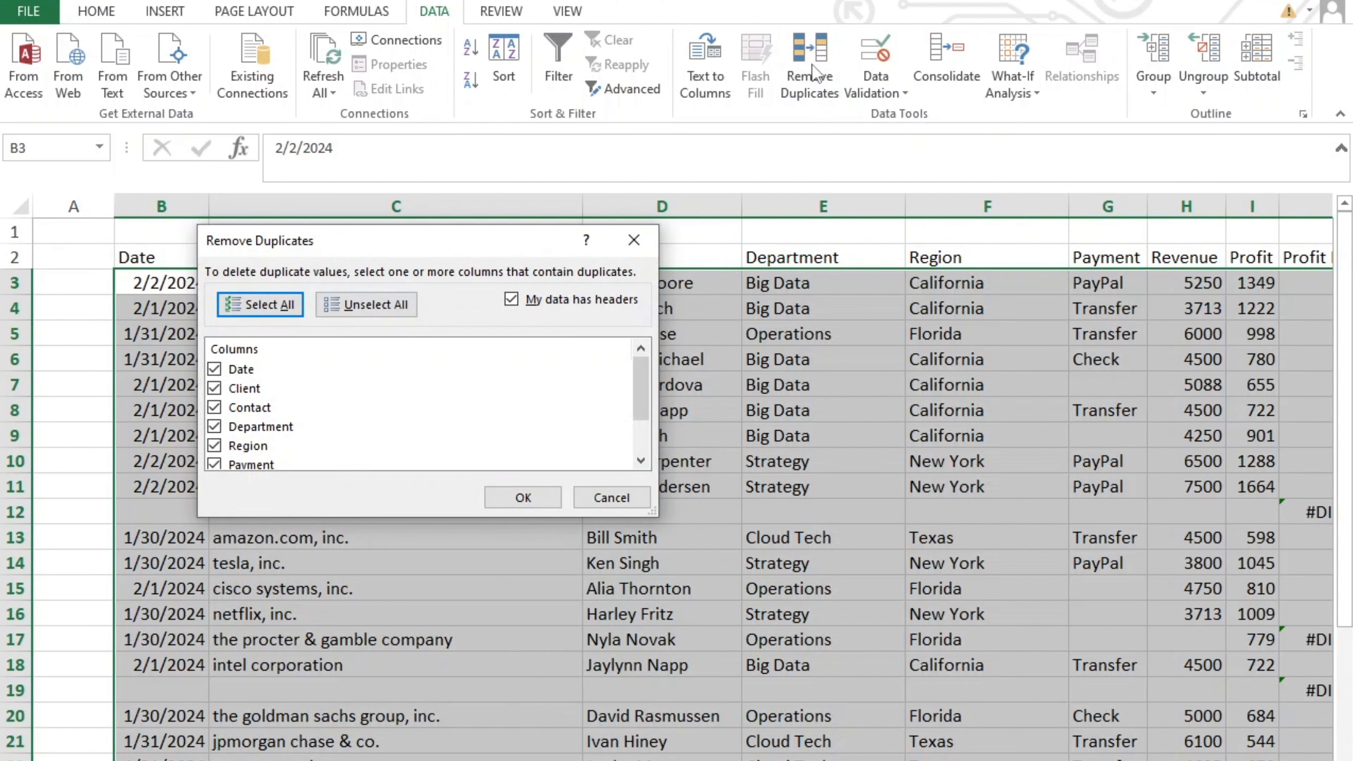
{"action": "left_click", "coordinate": [535, 498]}
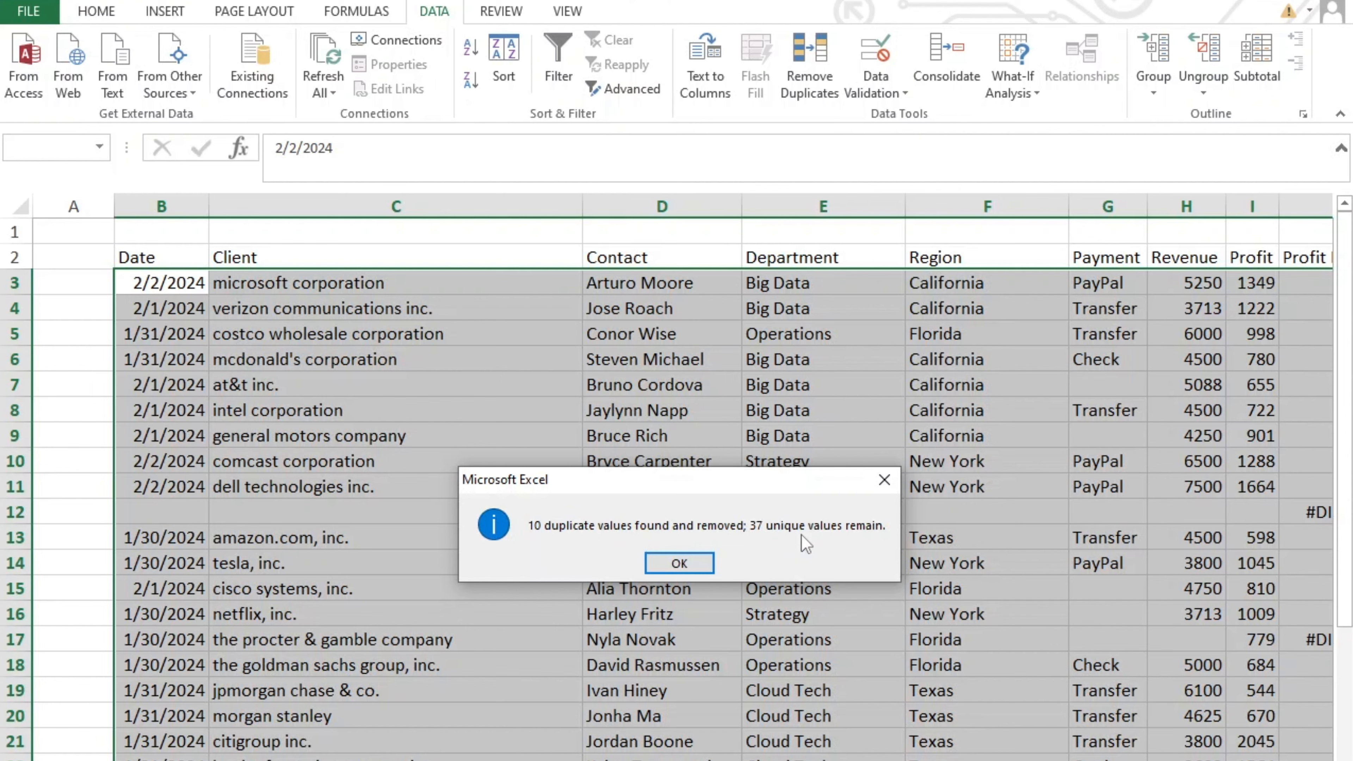
{"action": "left_click", "coordinate": [679, 563]}
{"action": "left_click", "coordinate": [659, 562]}
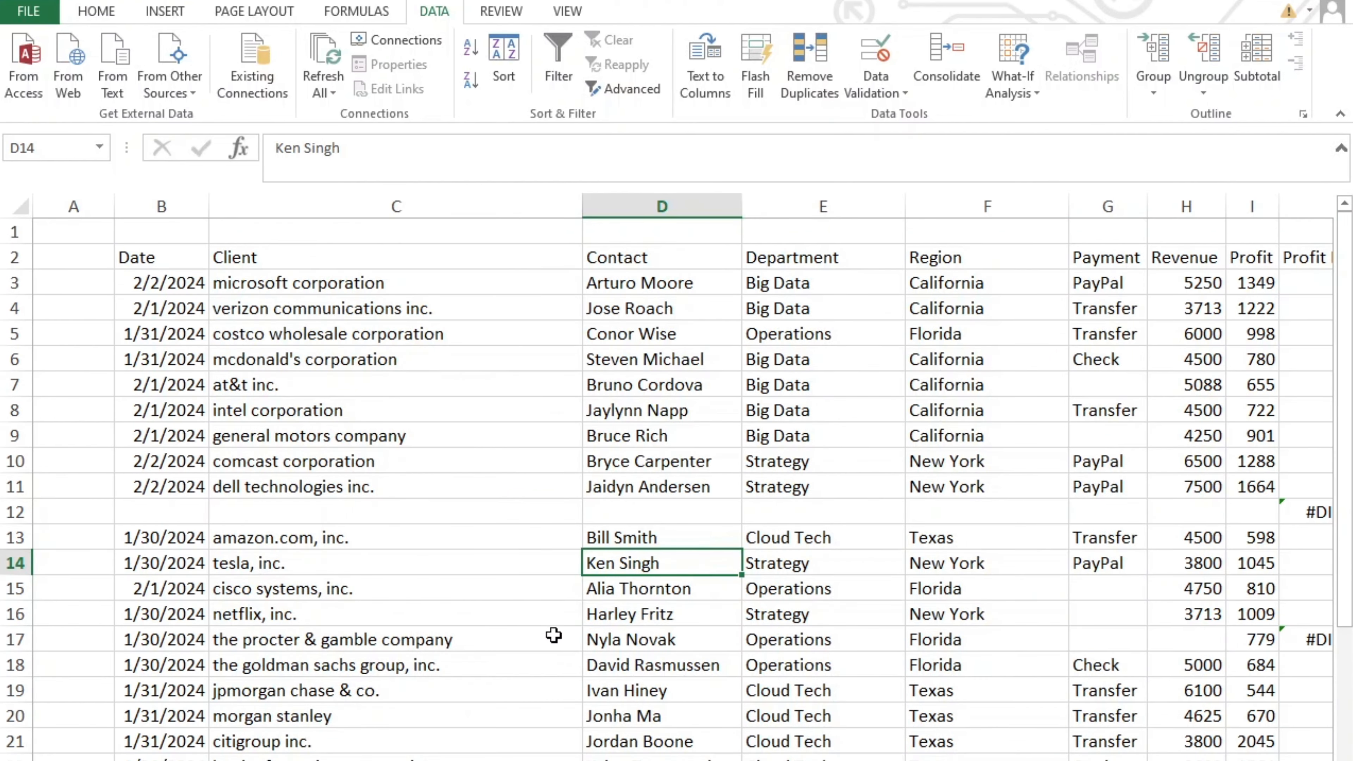
Step: Examine the deduplicated table for remaining blank cells, checking the gaps in the Payment column
{"action": "scroll", "coordinate": [554, 635], "scroll_direction": "down", "scroll_amount": 4}
{"action": "scroll", "coordinate": [555, 633], "scroll_direction": "down", "scroll_amount": 3}
{"action": "scroll", "coordinate": [555, 633], "scroll_direction": "up", "scroll_amount": 7}
{"action": "scroll", "coordinate": [996, 392], "scroll_direction": "right", "scroll_amount": 1}
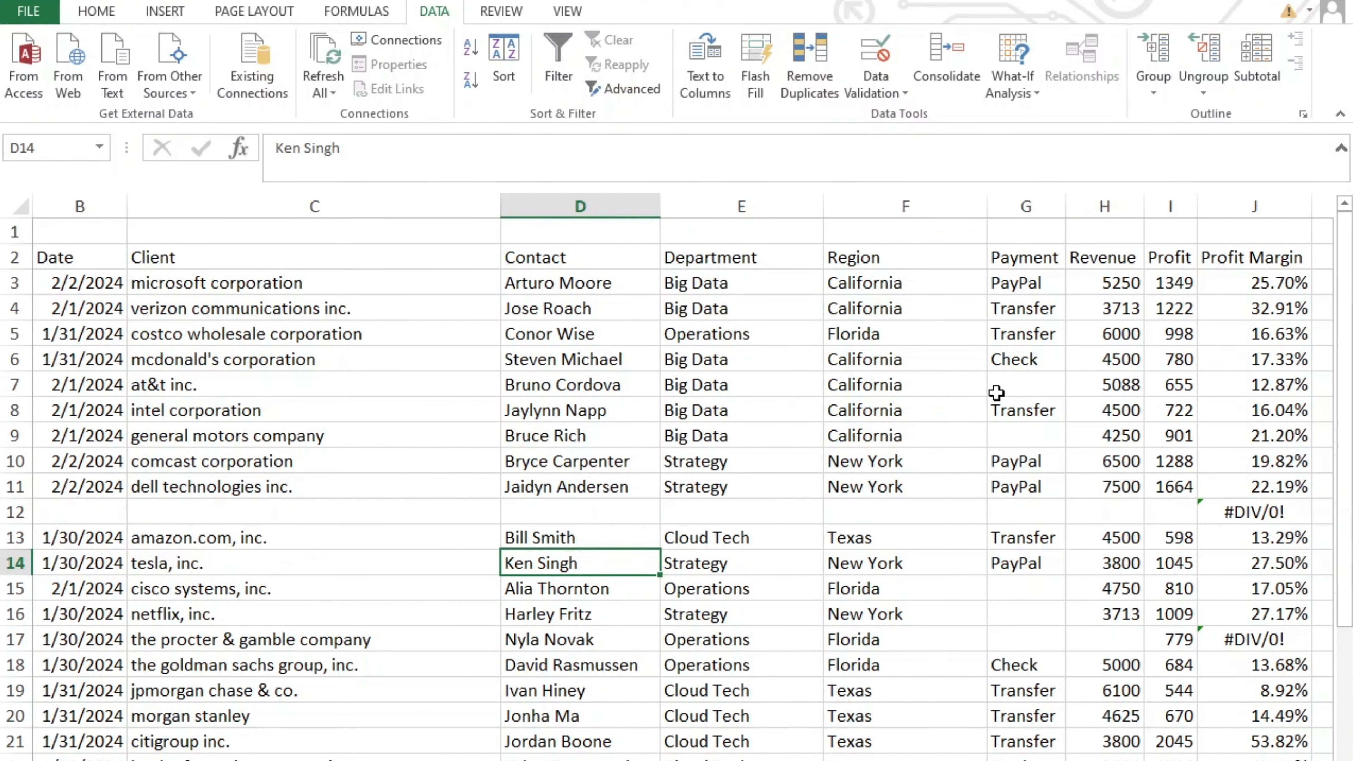
{"action": "left_click", "coordinate": [997, 386]}
{"action": "left_click", "coordinate": [1015, 511]}
{"action": "left_click", "coordinate": [1005, 586]}
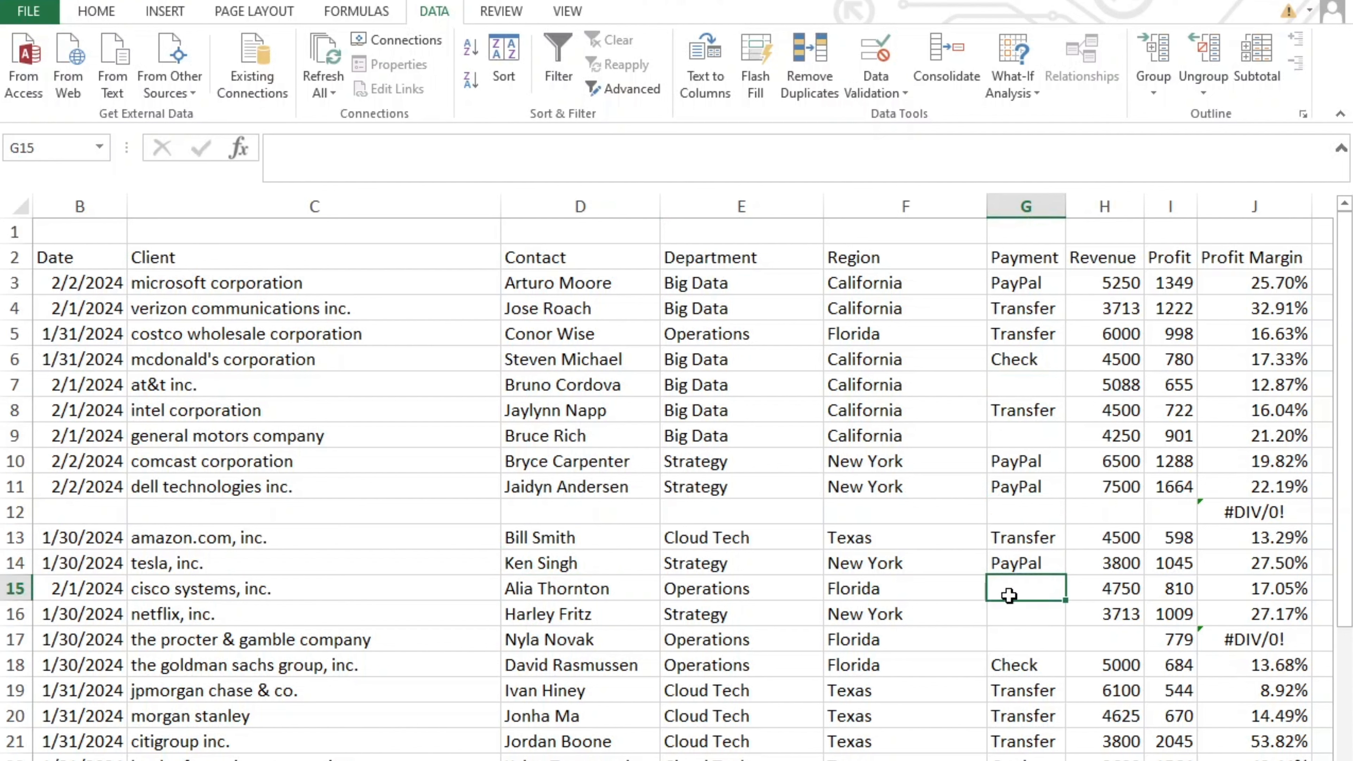
{"action": "left_click", "coordinate": [1005, 611]}
{"action": "left_click", "coordinate": [1012, 646]}
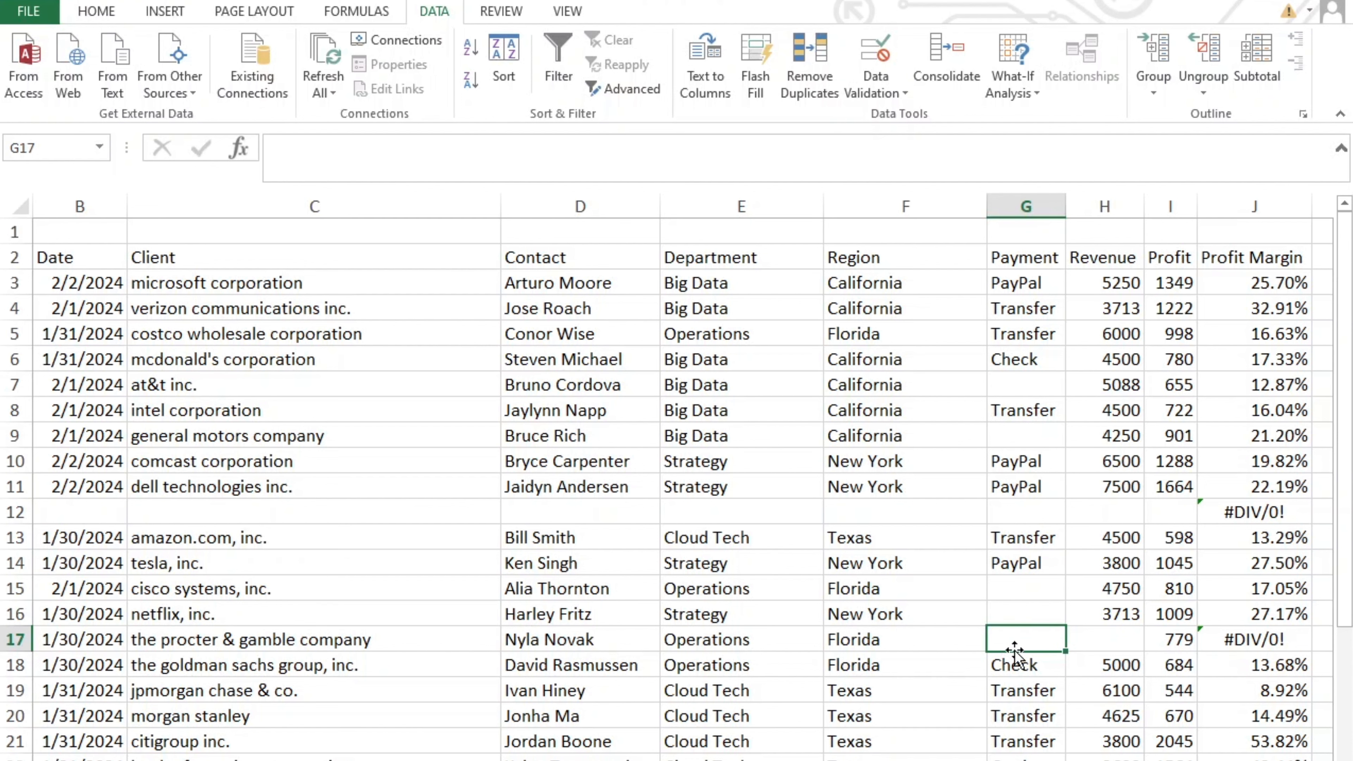
Step: Delete the empty row 12 and fill all remaining blank cells in the table with "NA" using the Blanks option of Go To Special
{"action": "left_click", "coordinate": [667, 441]}
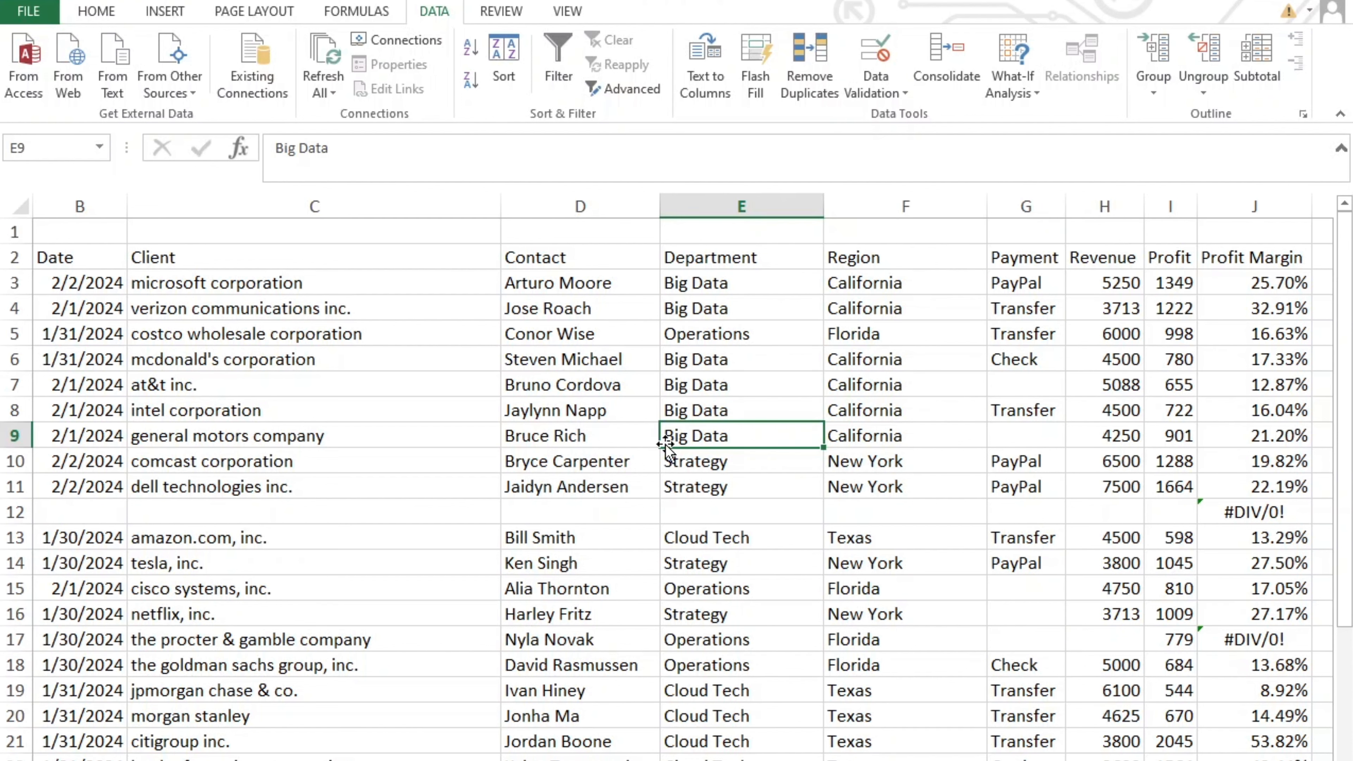
{"action": "key", "text": "ctrl+a"}
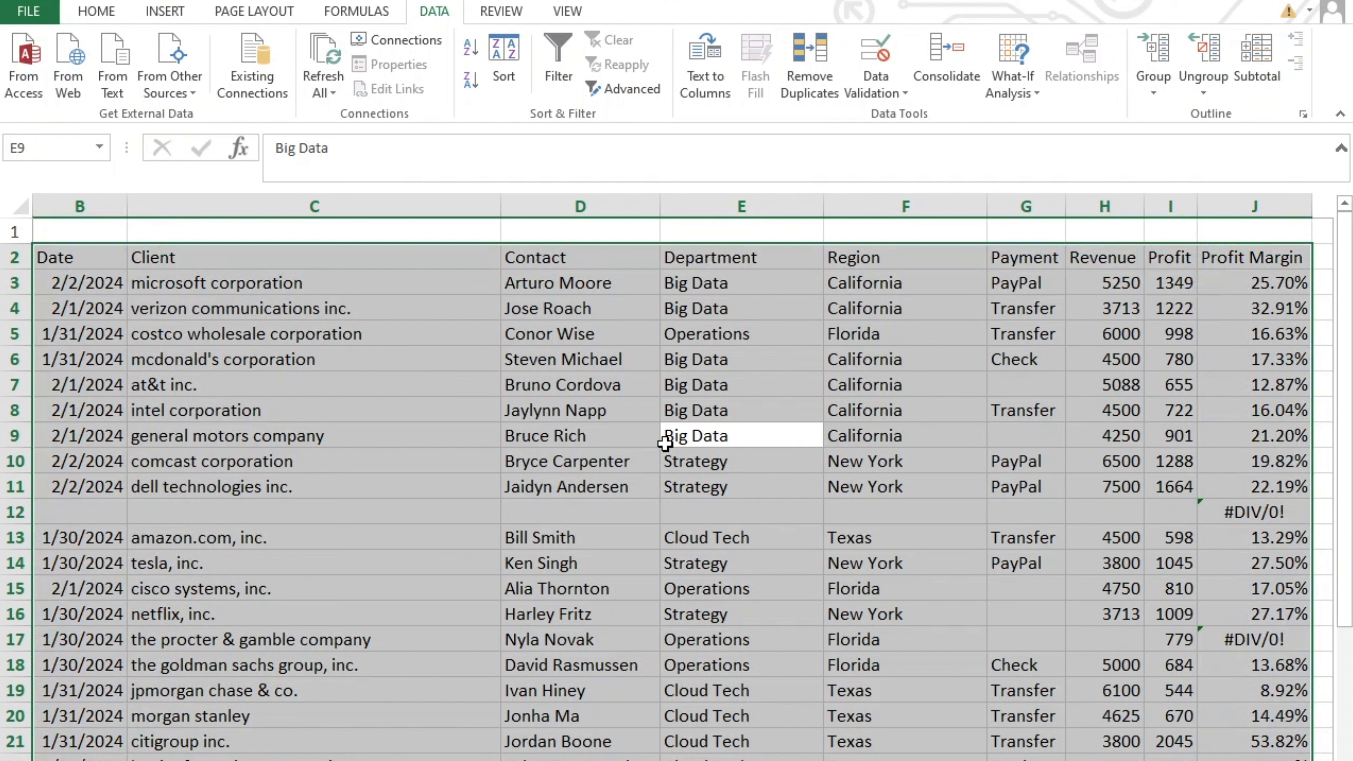
{"action": "left_click", "coordinate": [103, 17]}
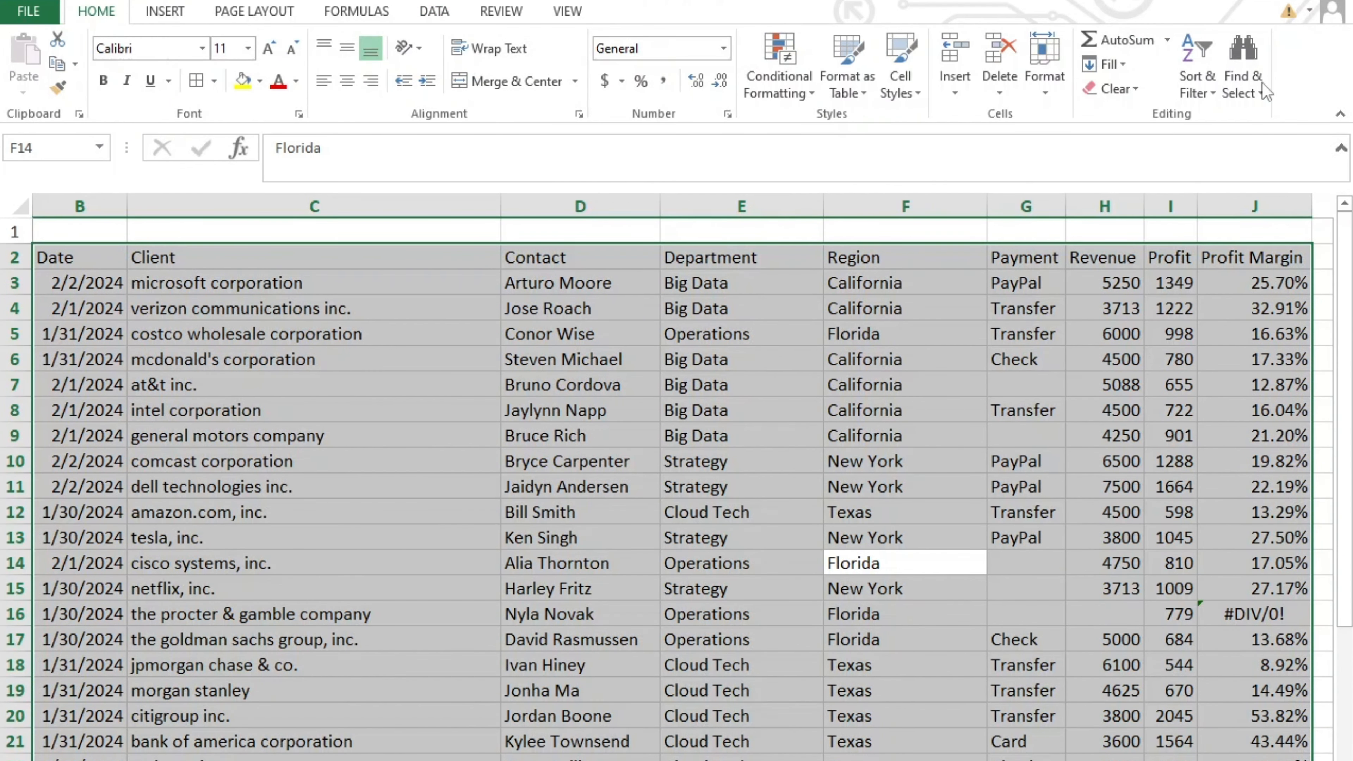
{"action": "left_click", "coordinate": [1260, 84]}
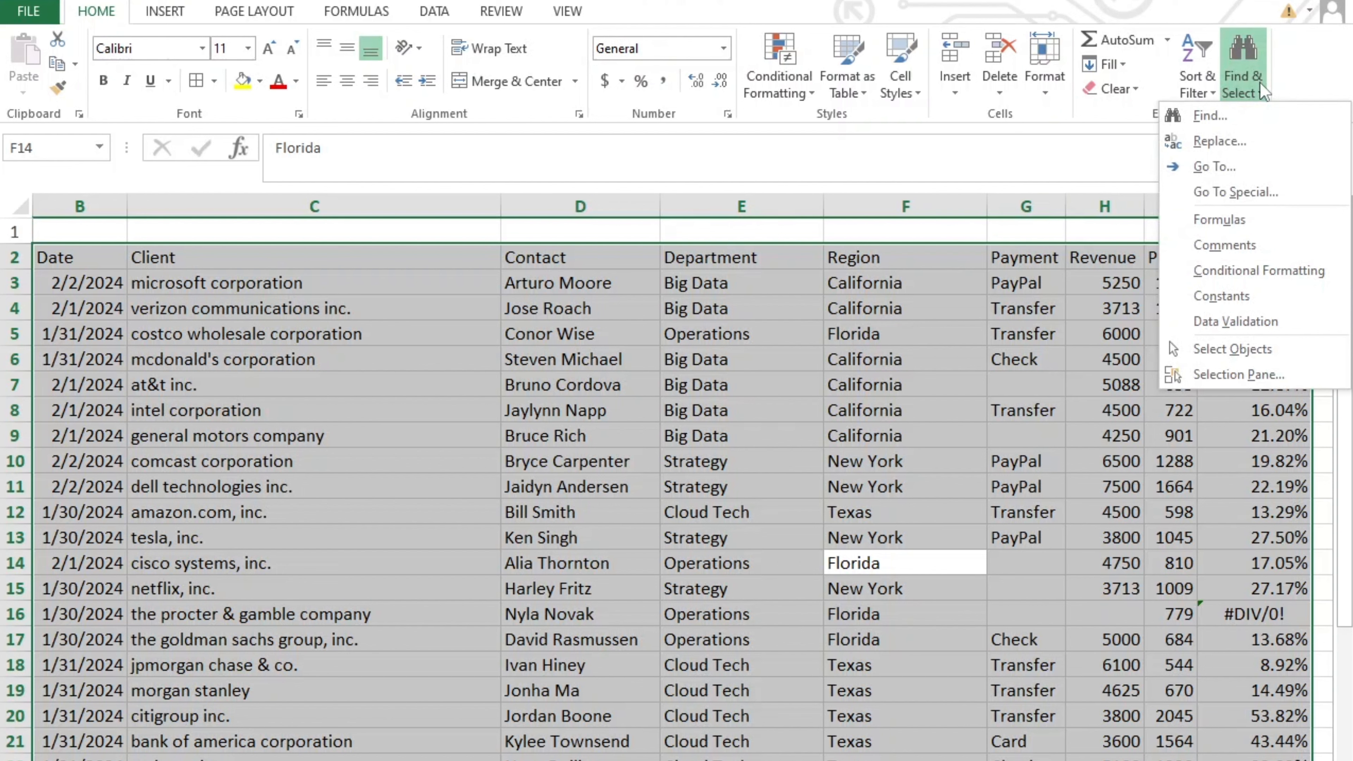
{"action": "left_click", "coordinate": [1251, 197]}
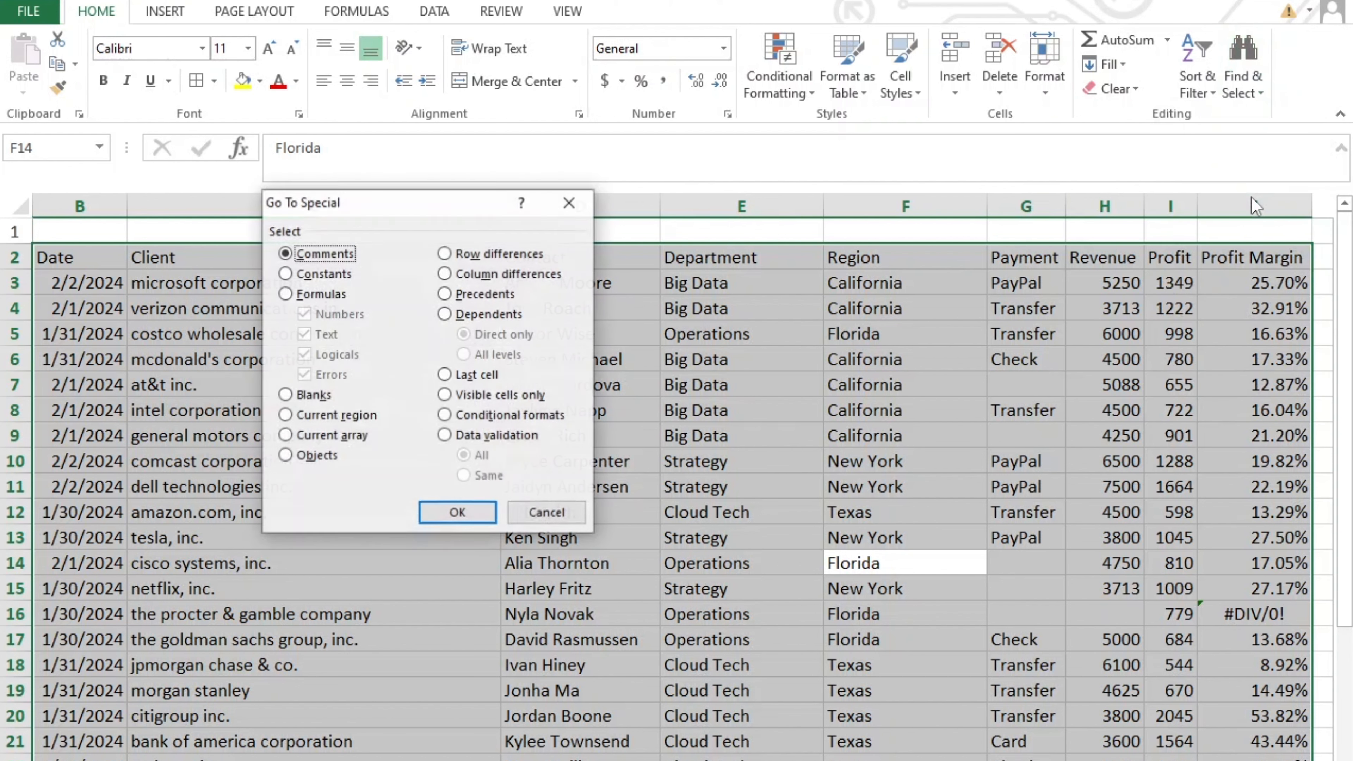
{"action": "left_click", "coordinate": [314, 395]}
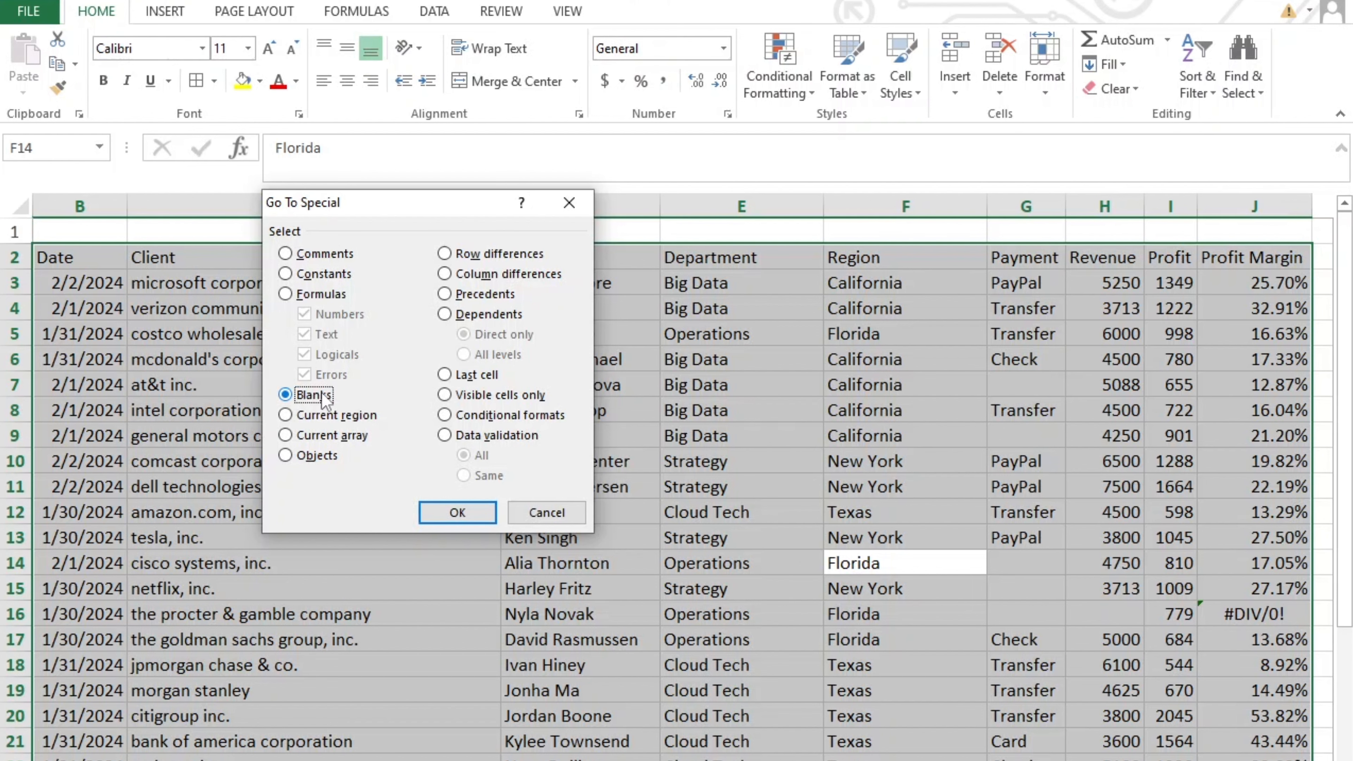
{"action": "key", "text": "Return"}
{"action": "type", "text": "NA"}
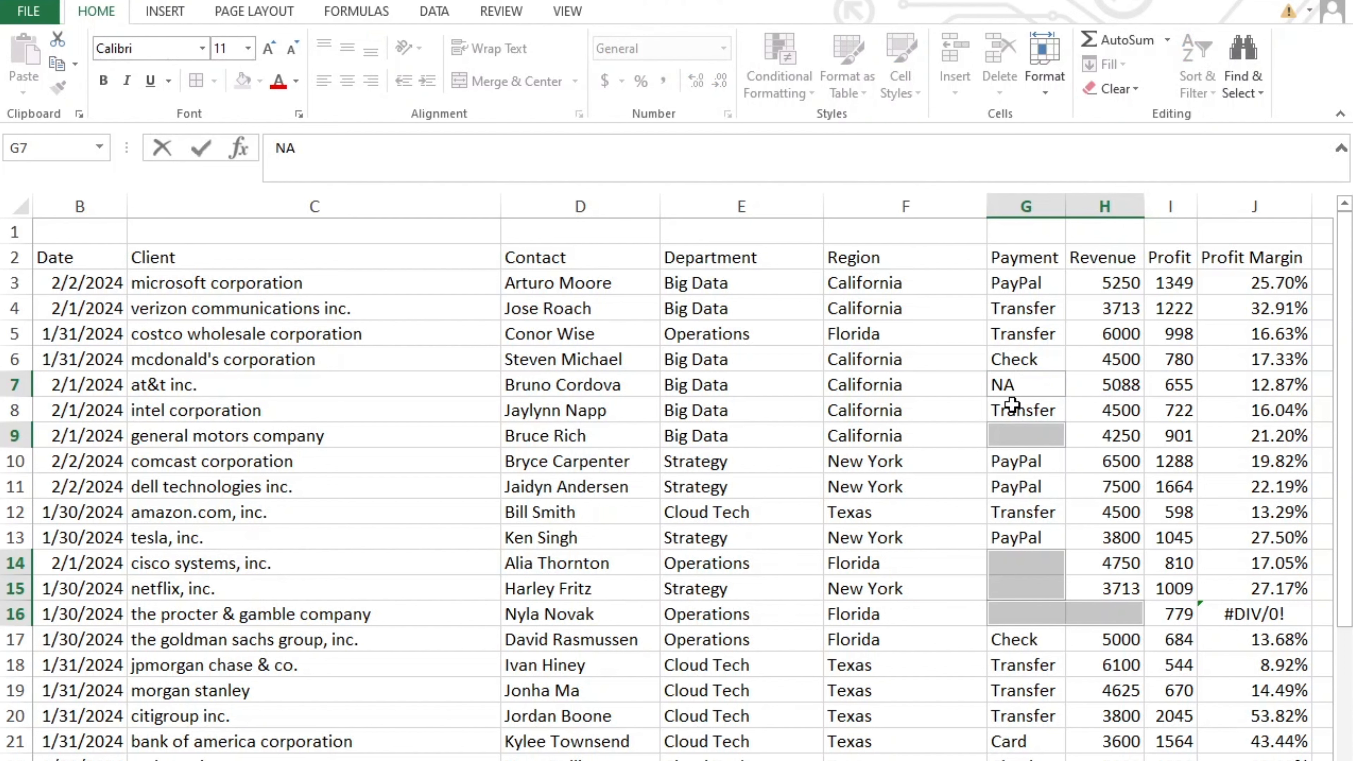
{"action": "key", "text": "ctrl+Return"}
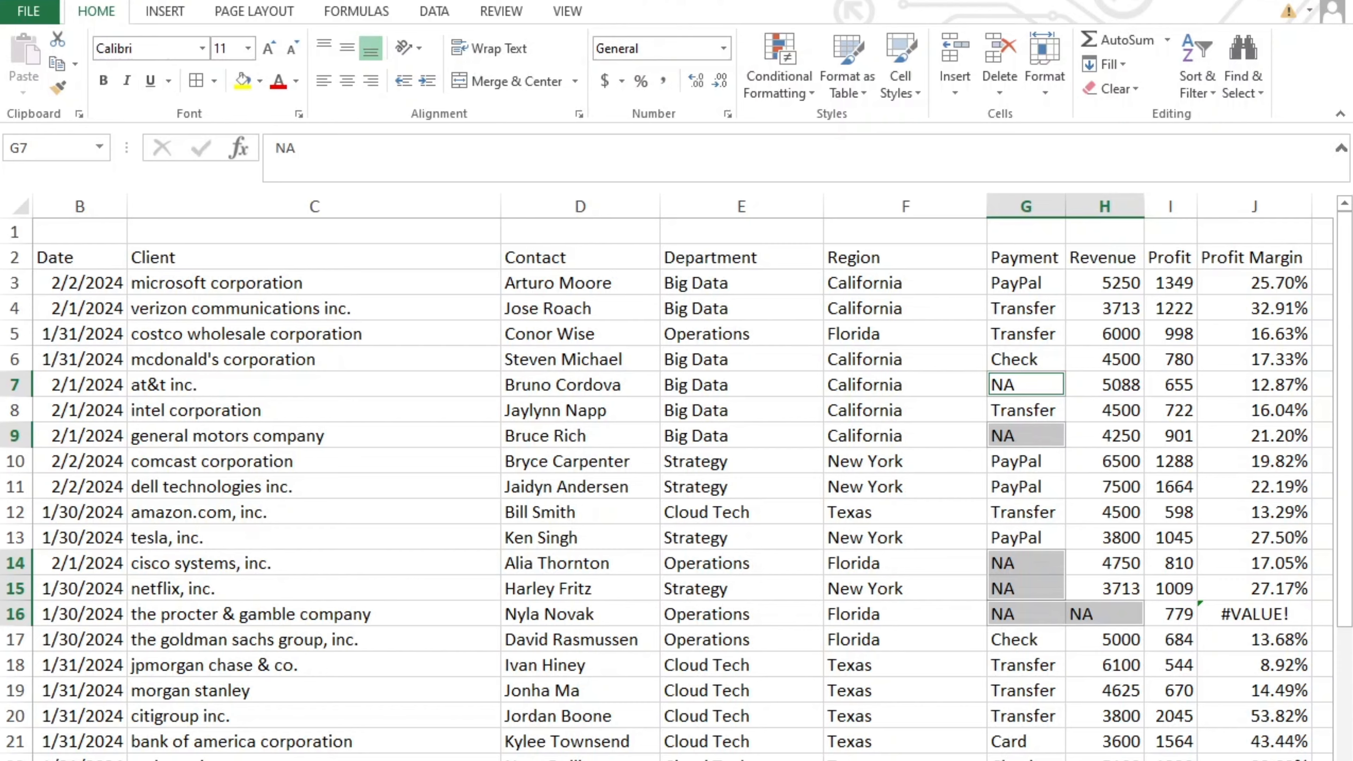
{"action": "scroll", "coordinate": [1032, 603], "scroll_direction": "down", "scroll_amount": 2}
{"action": "scroll", "coordinate": [1031, 602], "scroll_direction": "up", "scroll_amount": 2}
{"action": "left_click", "coordinate": [1031, 689]}
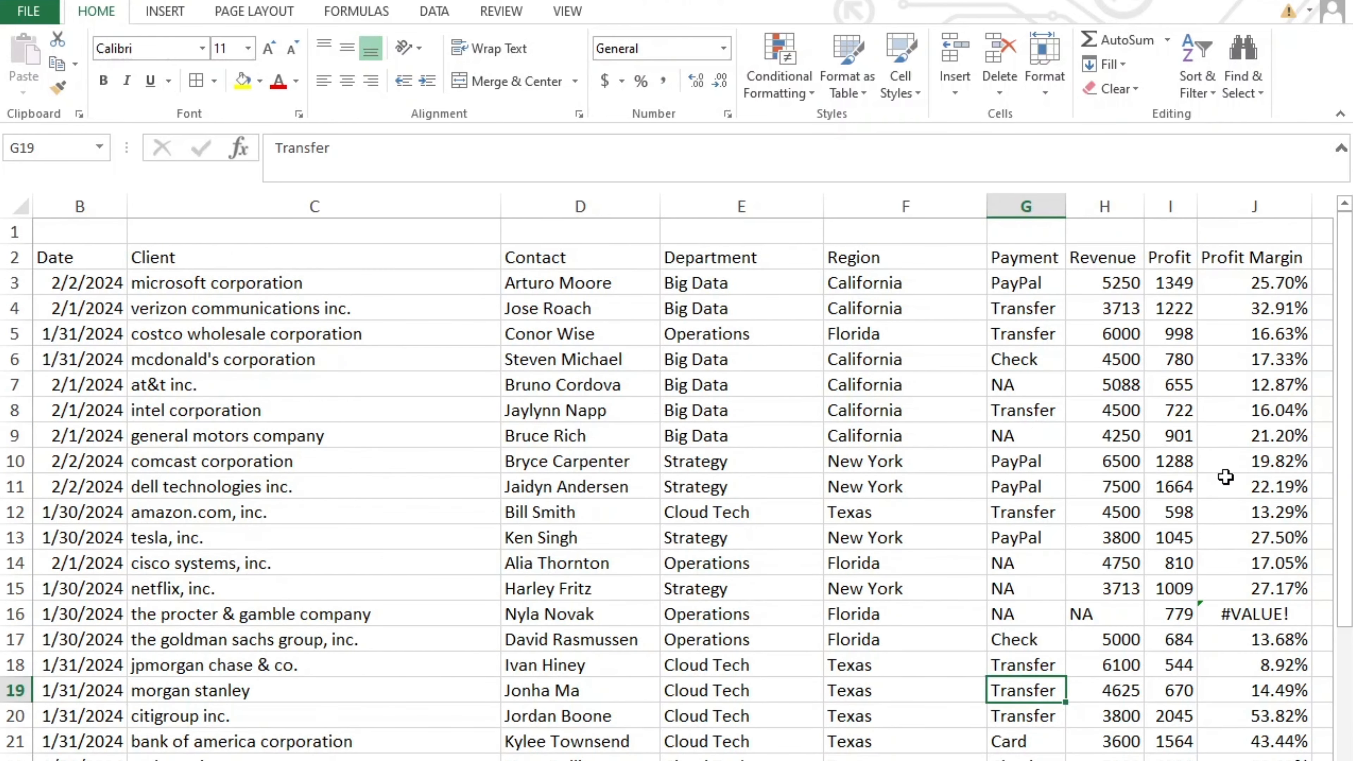
Step: Change the Profit Margin formula in J3 to =IFERROR(I3/H3, "NA")
{"action": "left_click", "coordinate": [1255, 618]}
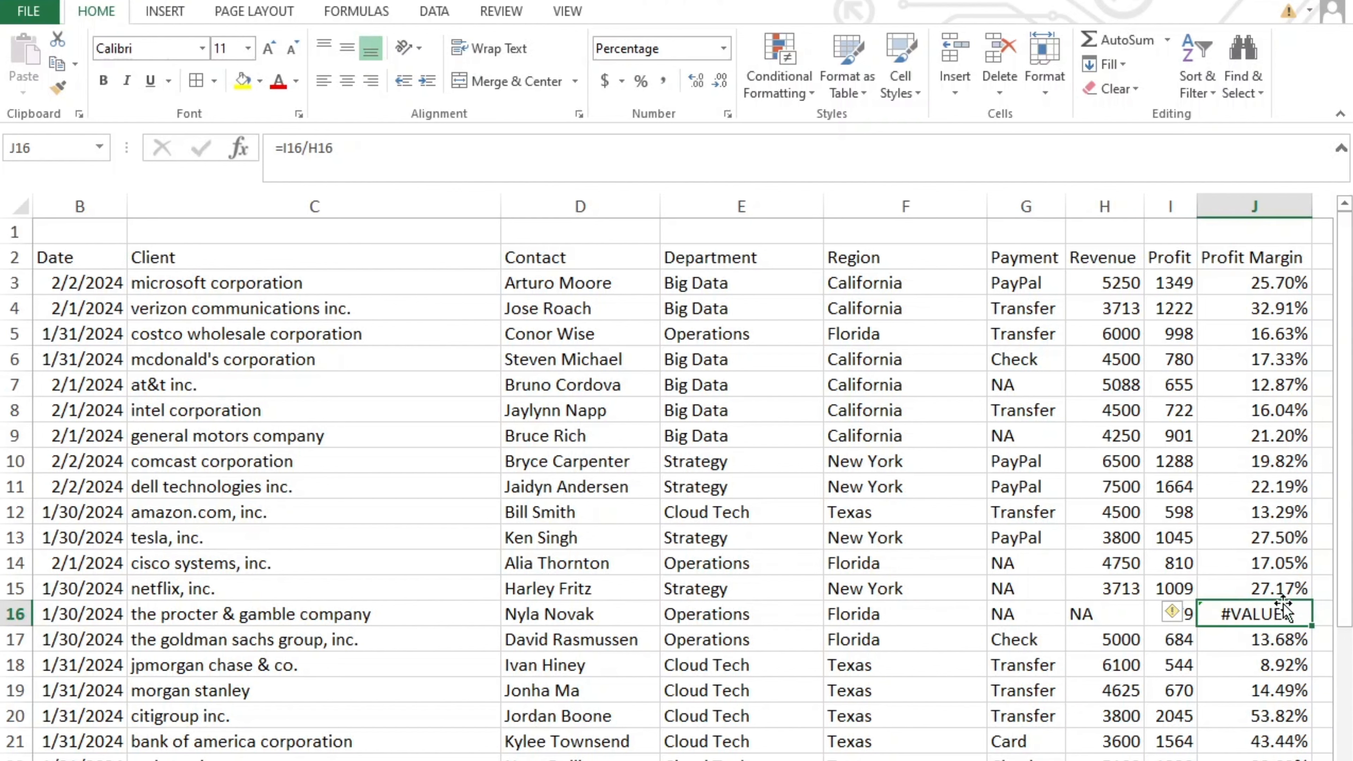
{"action": "left_click", "coordinate": [1281, 583]}
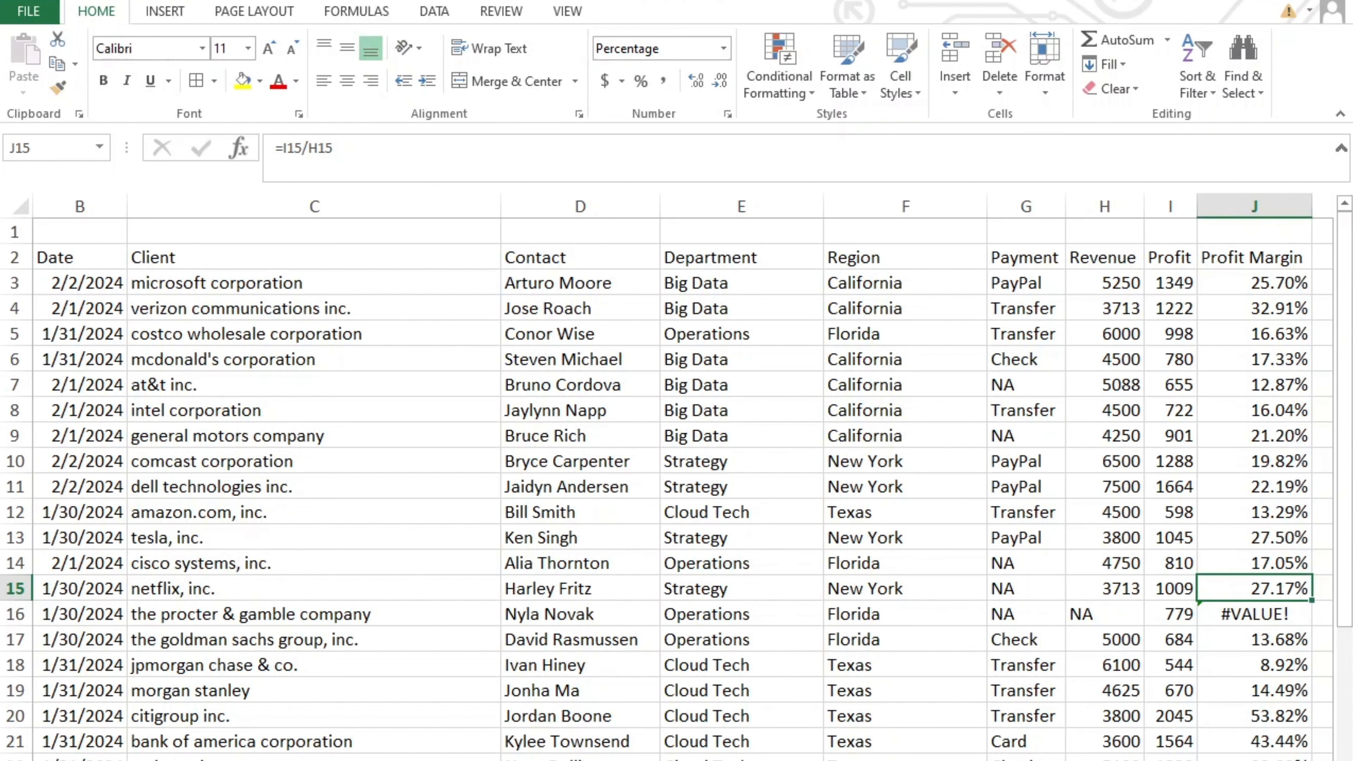
{"action": "scroll", "coordinate": [666, 479], "scroll_direction": "down", "scroll_amount": 1}
{"action": "scroll", "coordinate": [666, 479], "scroll_direction": "up", "scroll_amount": 1}
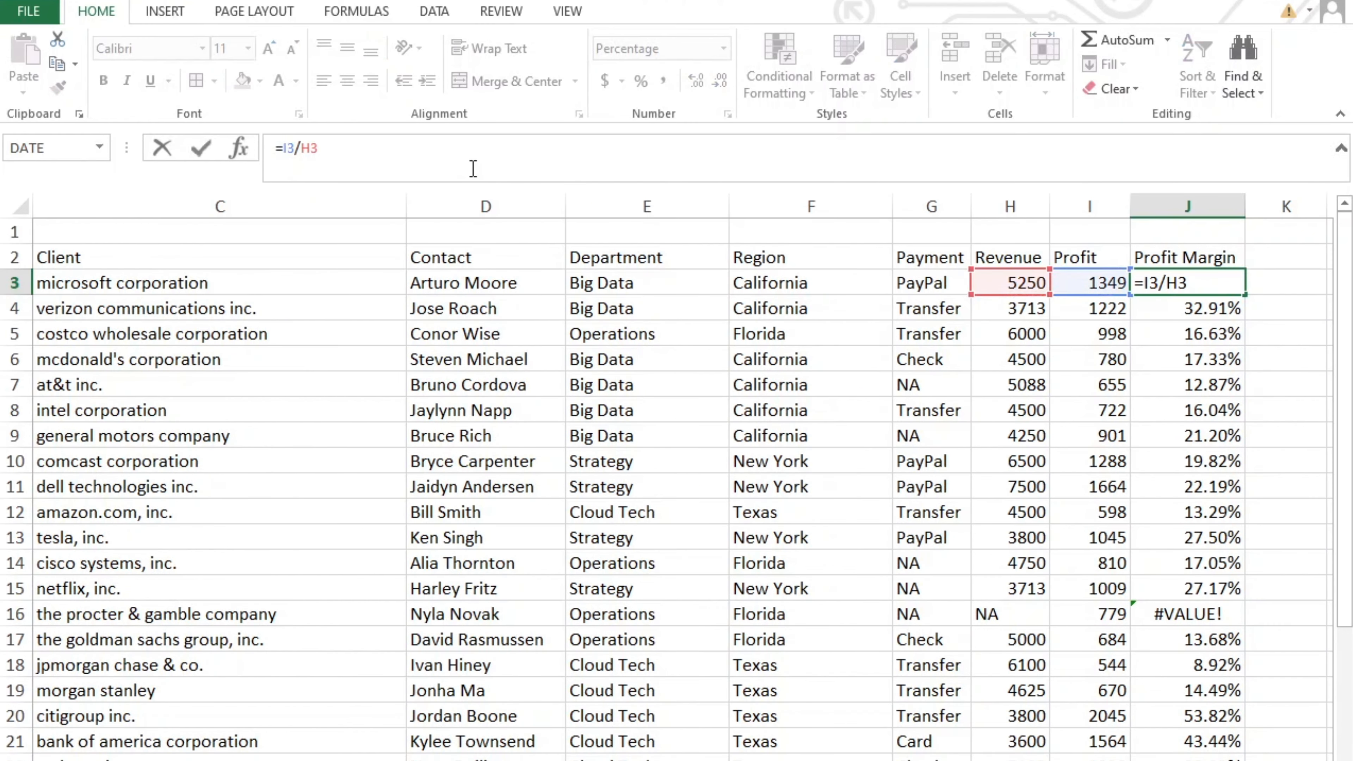
{"action": "type", "text": "IfI3/H3"}
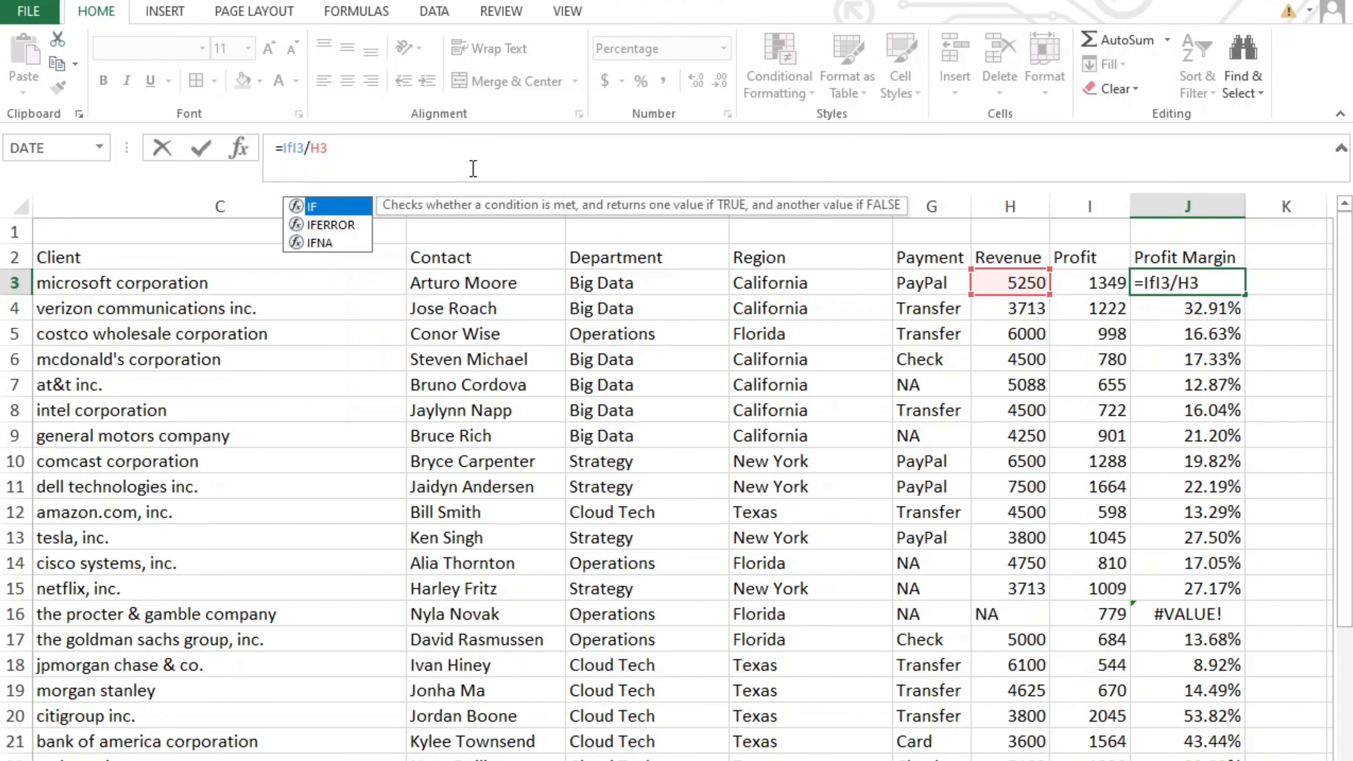
{"action": "key", "text": "Down"}
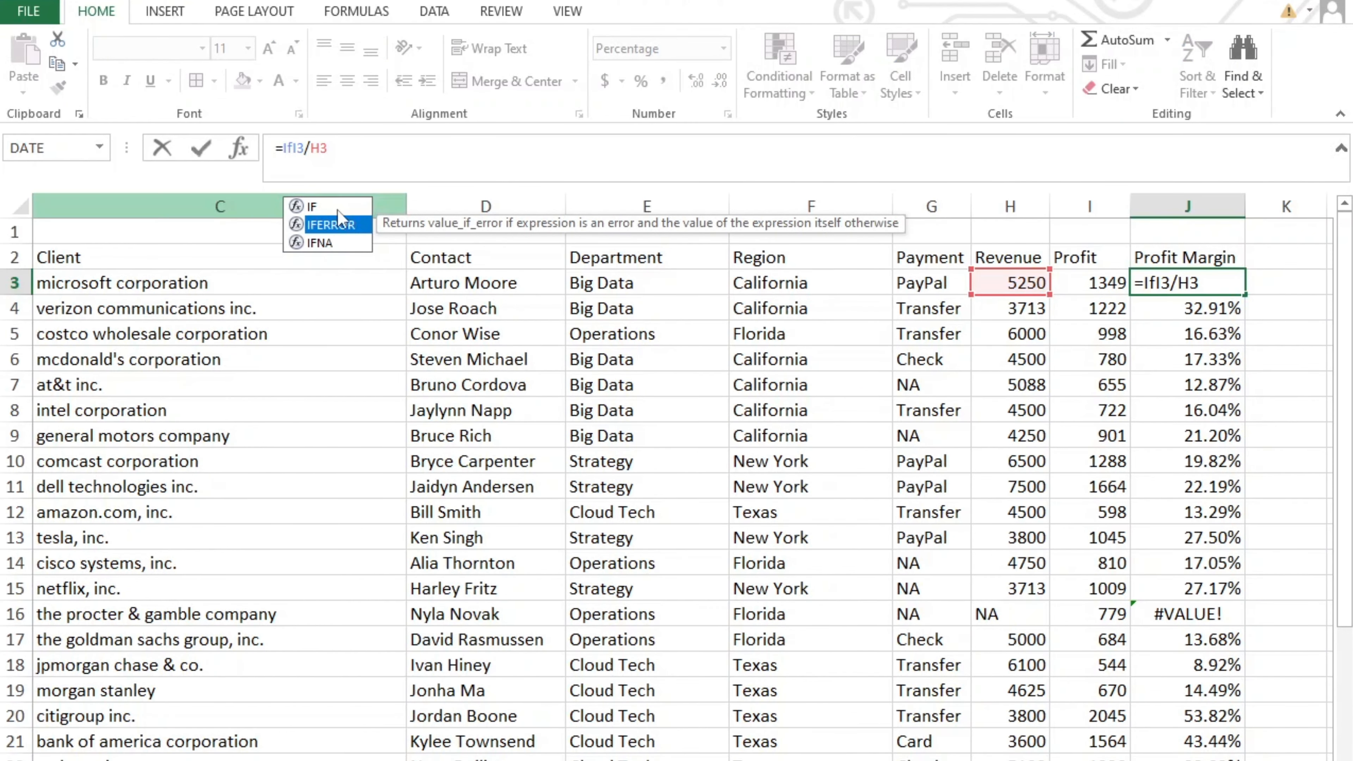
{"action": "double_click", "coordinate": [329, 229]}
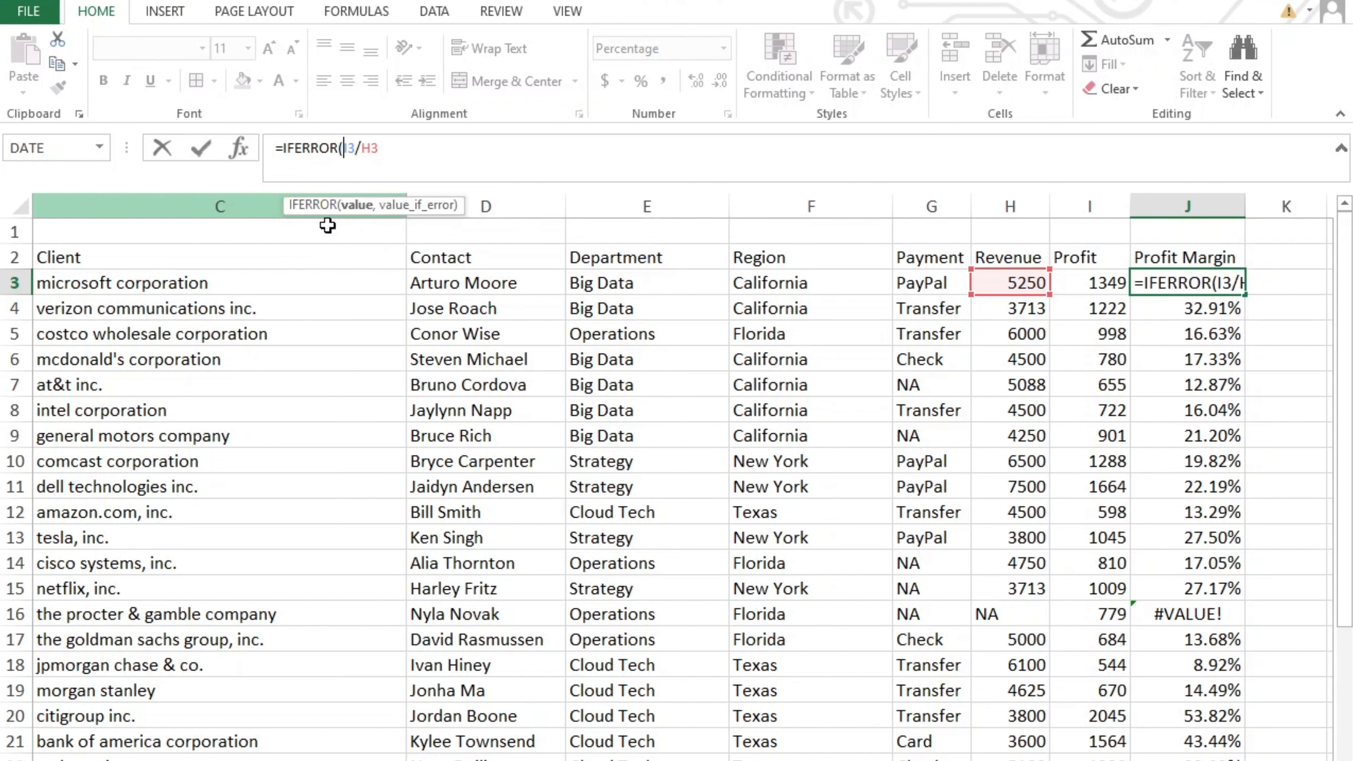
{"action": "left_click", "coordinate": [397, 151]}
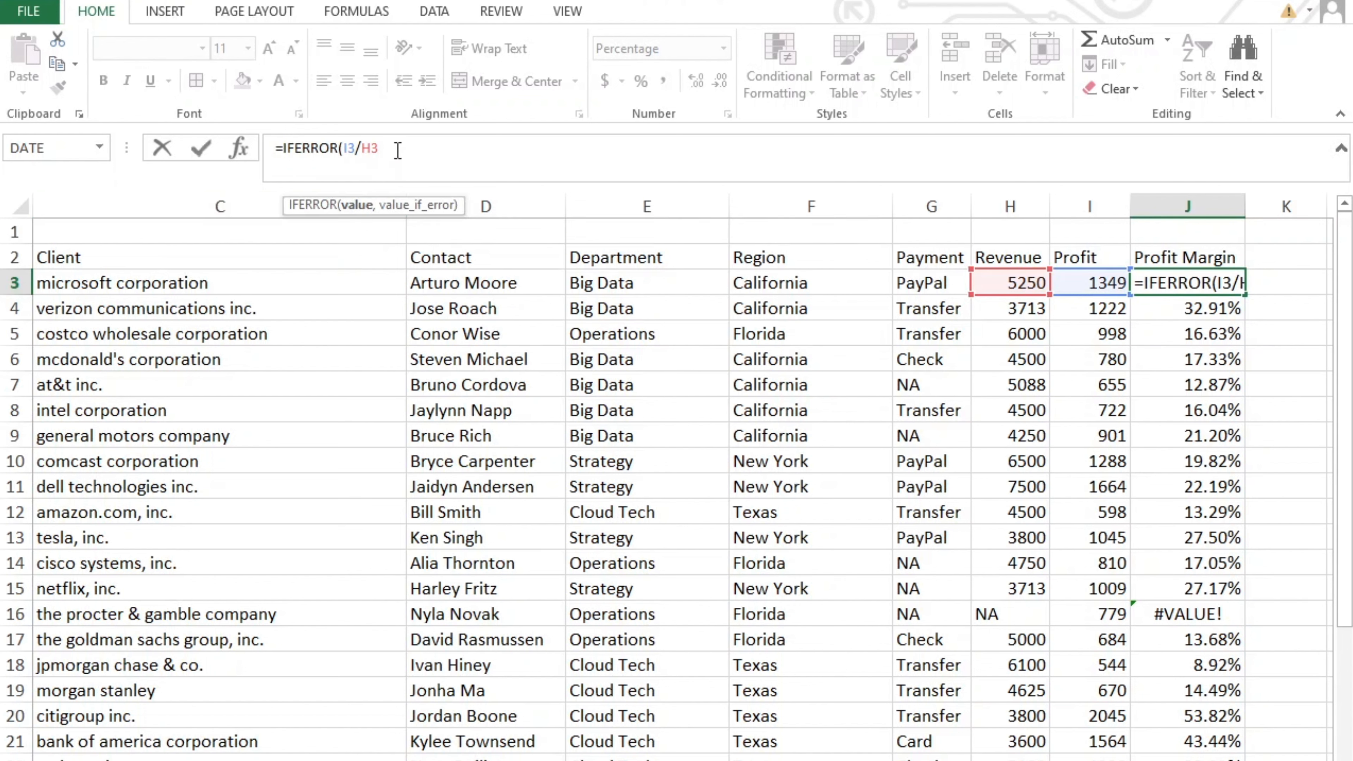
{"action": "type", "text": ", "}
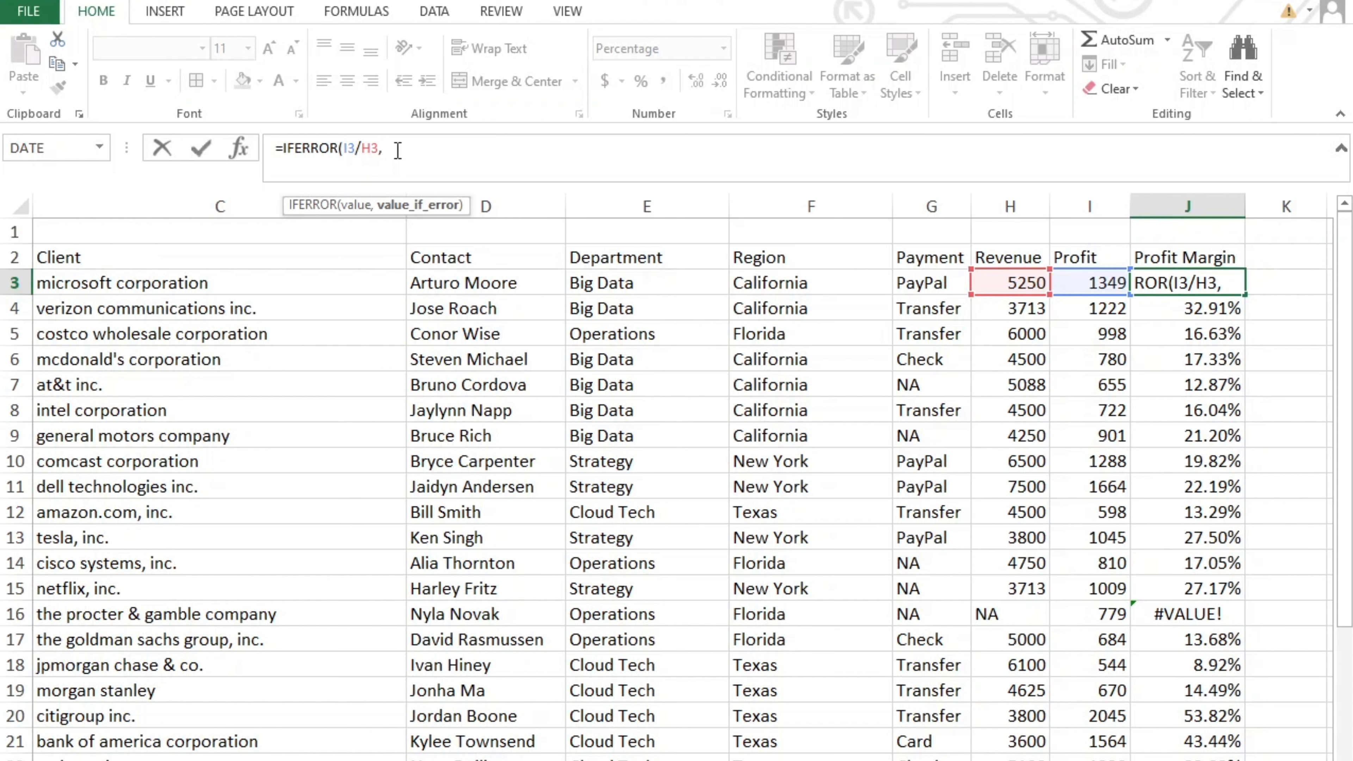
{"action": "type", "text": "\"NA\")"}
{"action": "key", "text": "Return"}
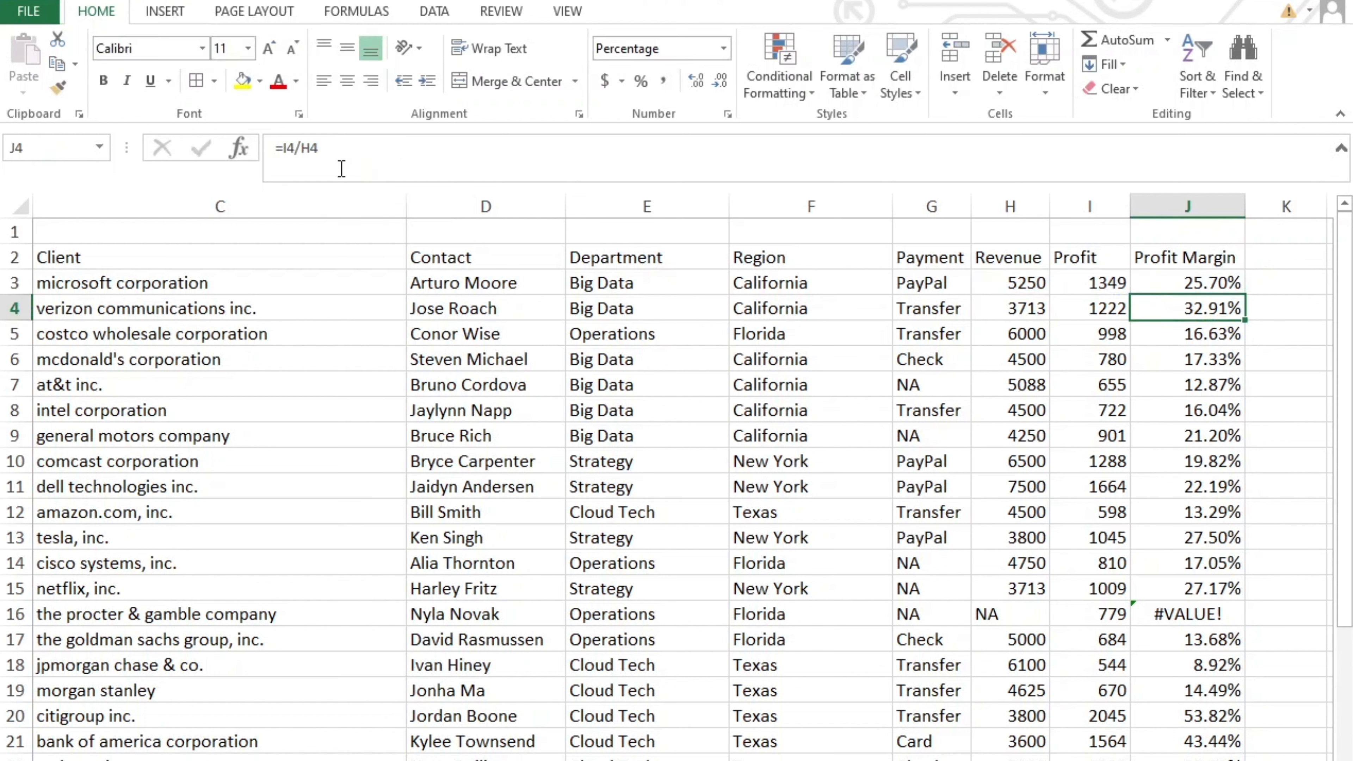
Step: Fill the IFERROR formula from J3 down the Profit Margin column through J18
{"action": "left_click", "coordinate": [1199, 283]}
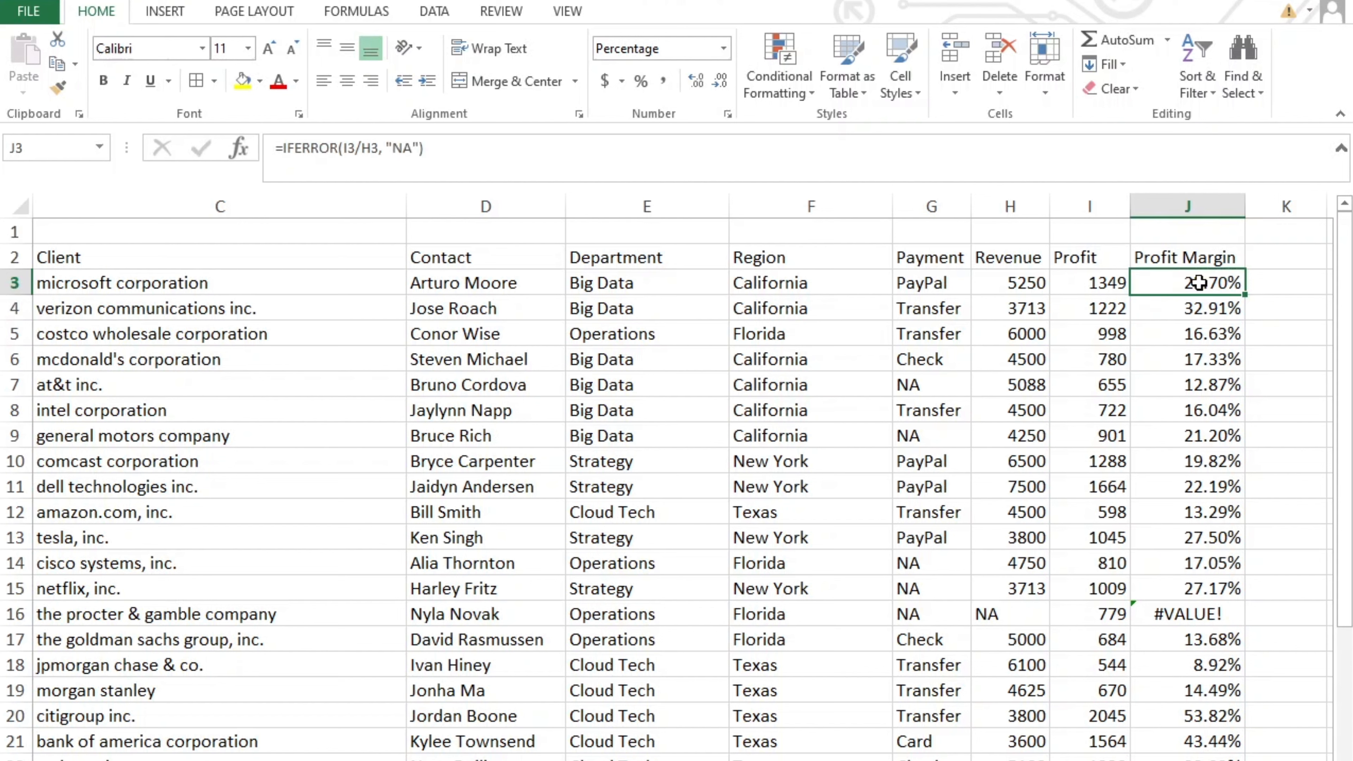
{"action": "left_click_drag", "start_coordinate": [1244, 296], "coordinate": [1230, 677]}
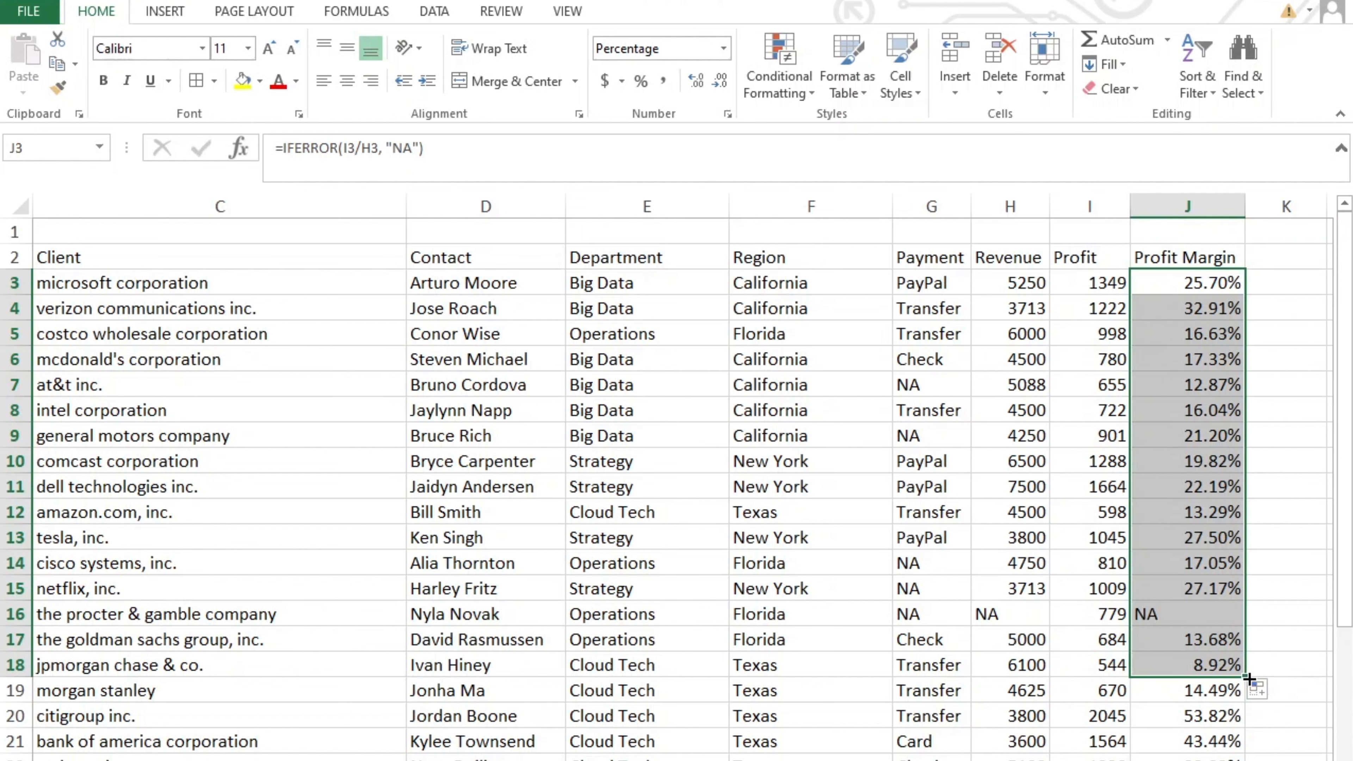
{"action": "left_click", "coordinate": [1271, 688]}
Step: Format the whole data range B2:J37 as a table with headers, using the gray banded style from the first Medium row
{"action": "scroll", "coordinate": [761, 720], "scroll_direction": "left", "scroll_amount": 1}
{"action": "left_click", "coordinate": [762, 720]}
{"action": "key", "text": "ctrl+a"}
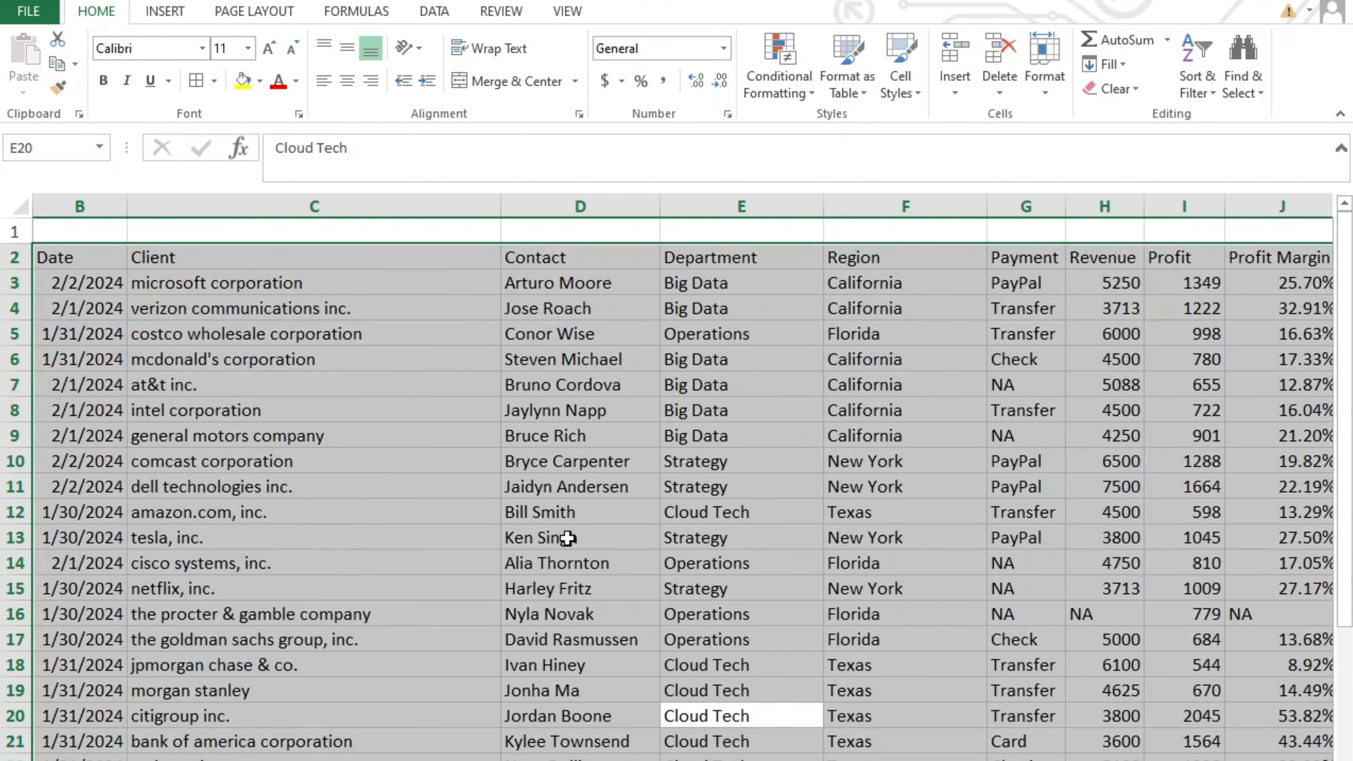
{"action": "left_click", "coordinate": [847, 91]}
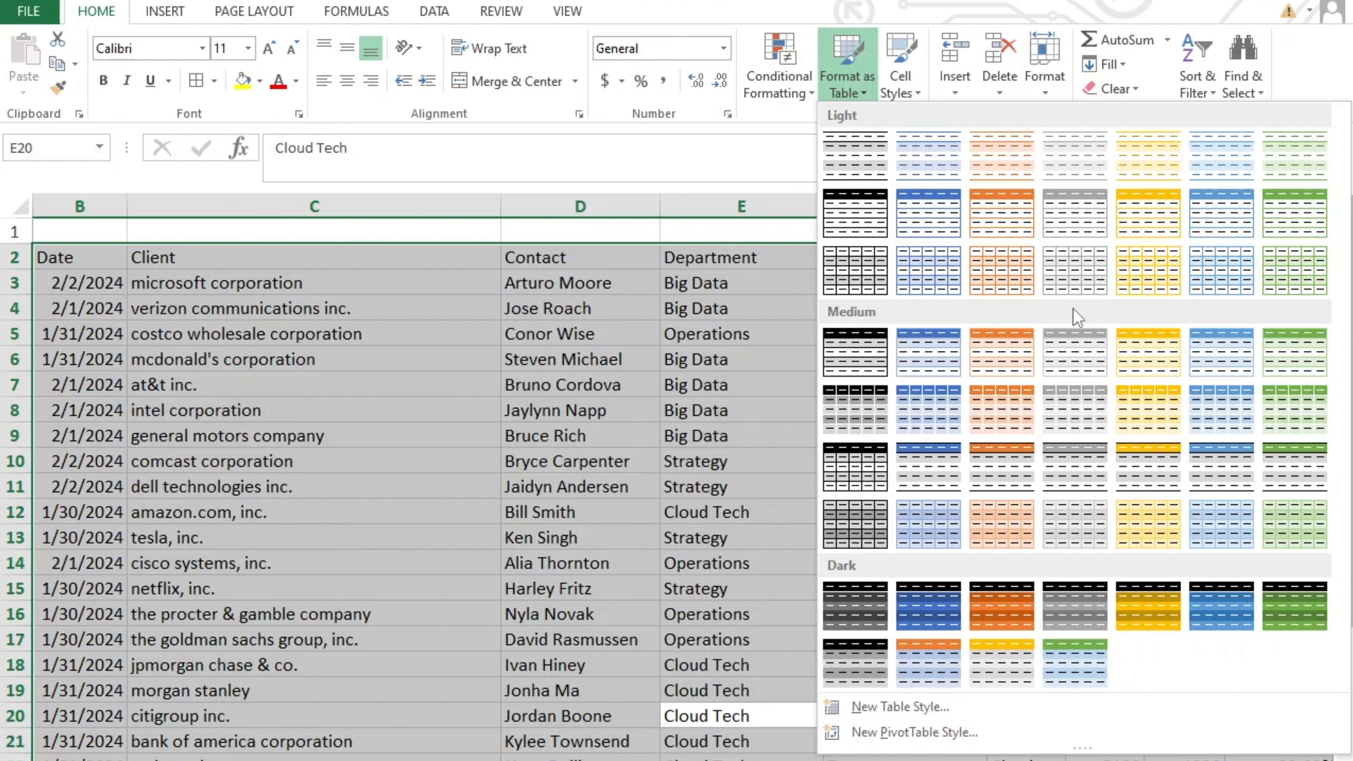
{"action": "left_click", "coordinate": [1094, 355]}
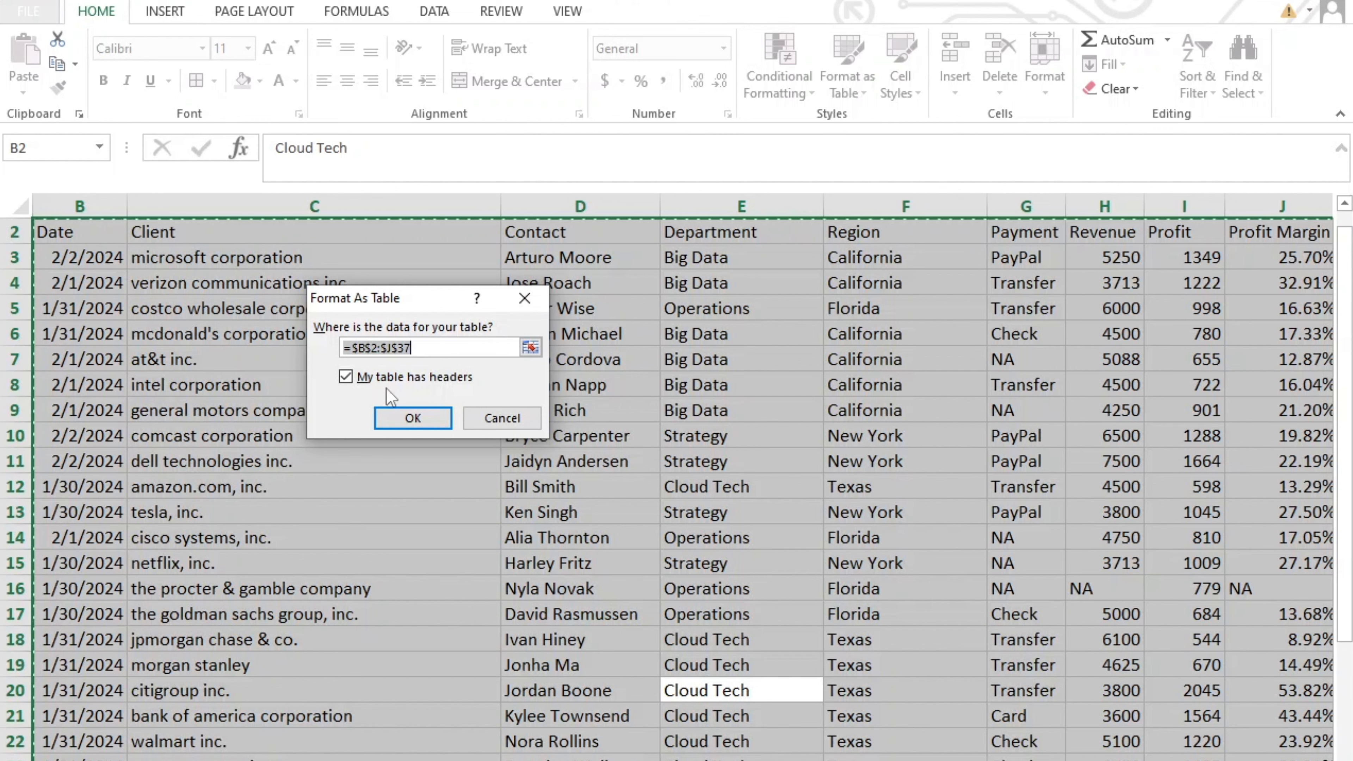
{"action": "left_click", "coordinate": [407, 416]}
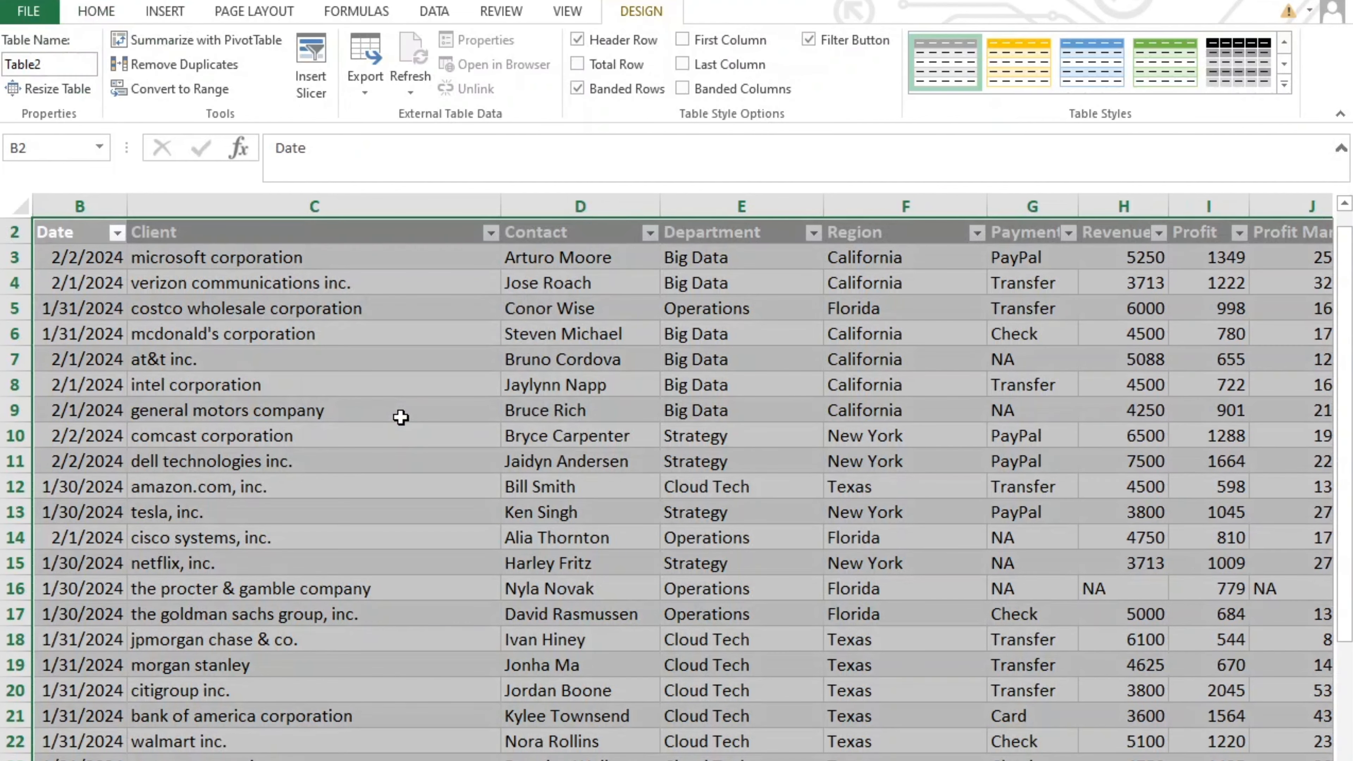
{"action": "left_click", "coordinate": [471, 543]}
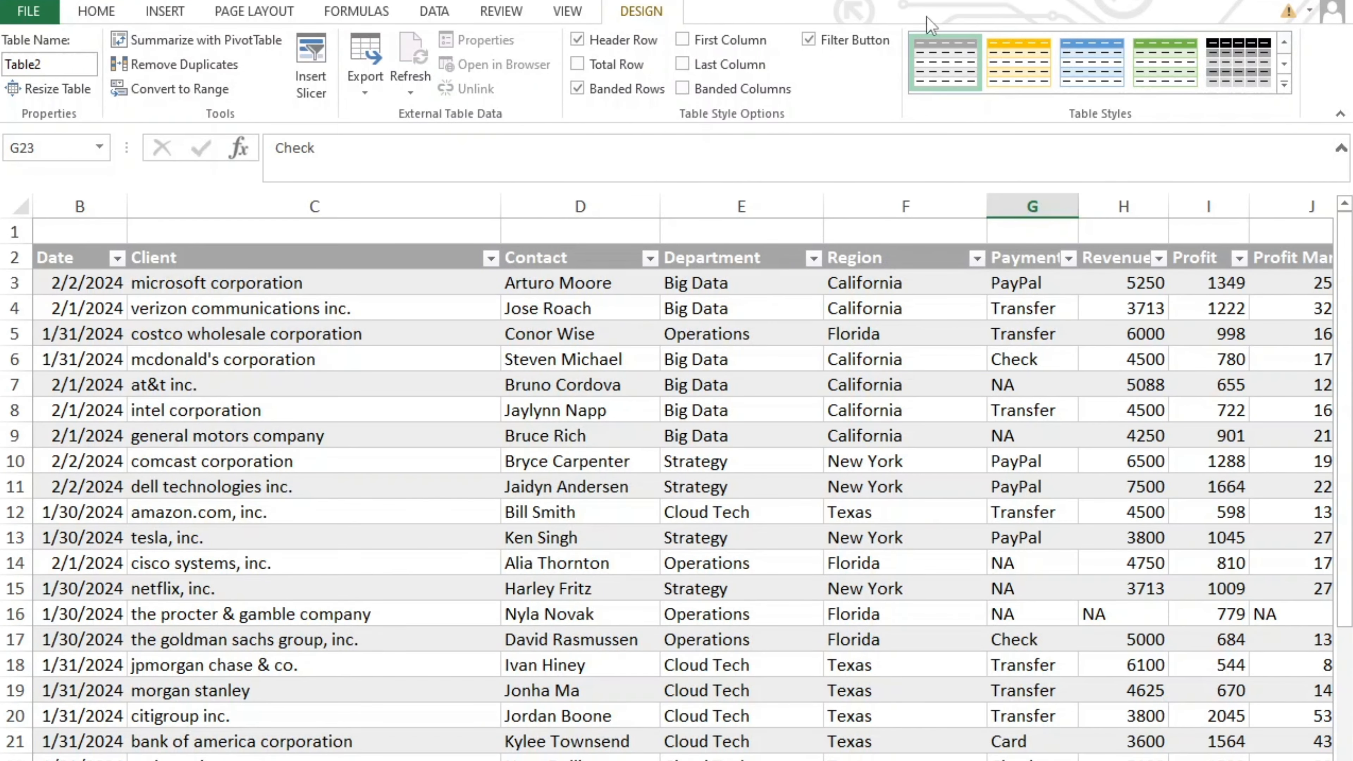